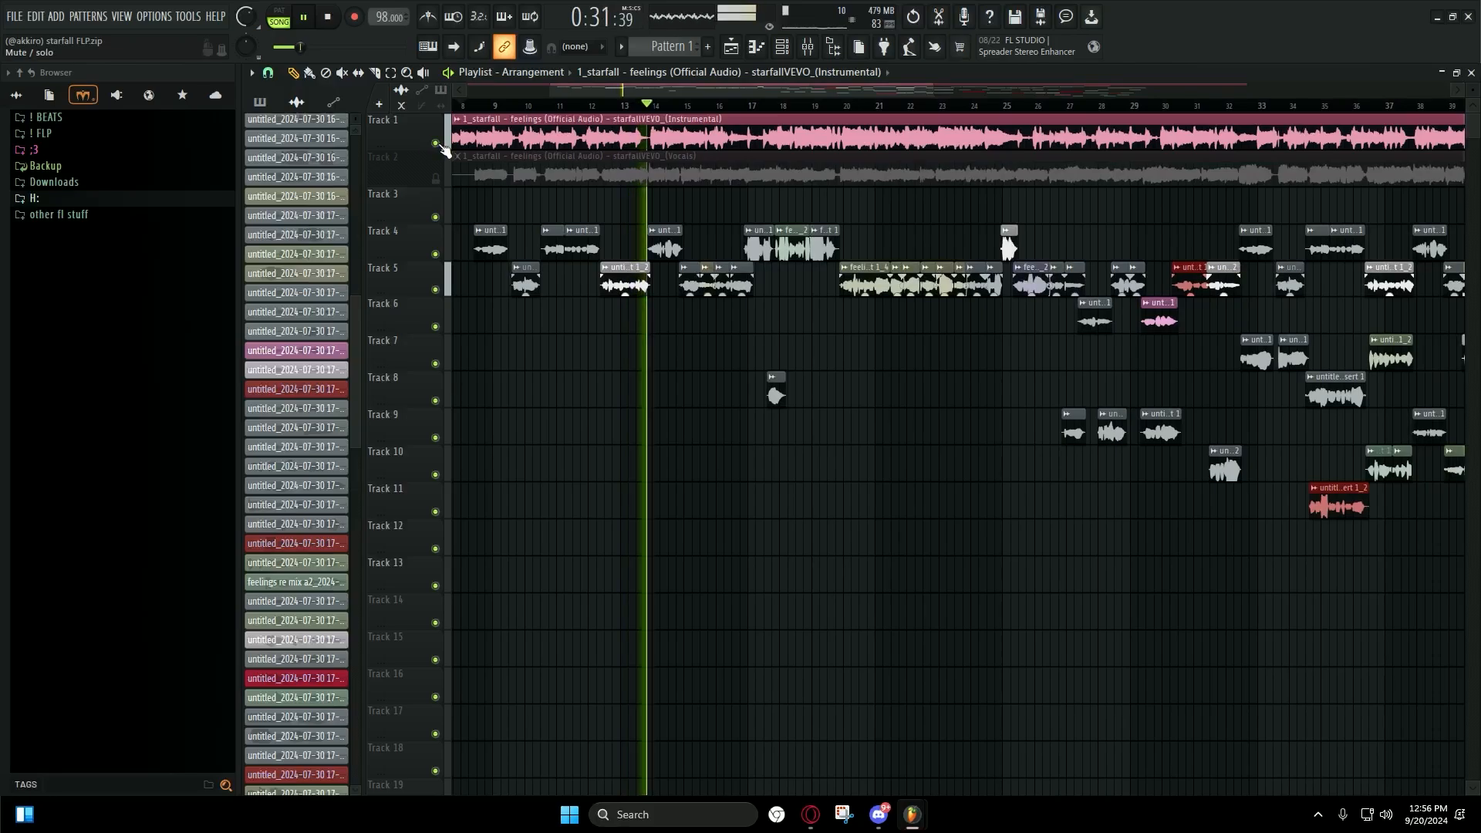
# Step: Stop playback, mute the instrumental on Track 1, and take a brief look at the mixer inserts
pyautogui.press('space')
pyautogui.click(436, 144)
pyautogui.click(808, 47)
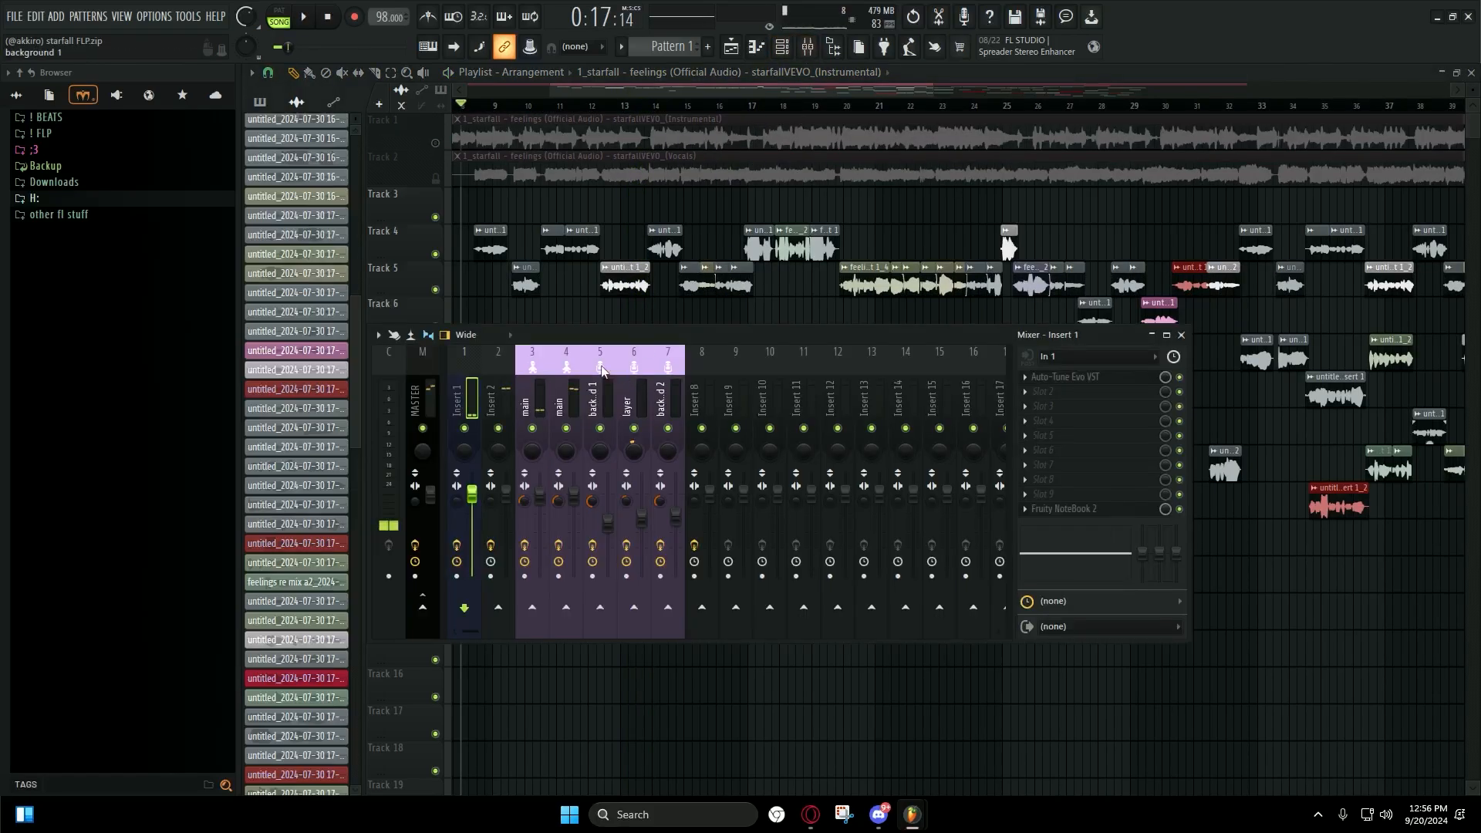
pyautogui.press('F9')
# Step: Examine how the vocal clips are layered across the tracks in the second half of the arrangement during playback
pyautogui.scroll(-4, 837, 368)
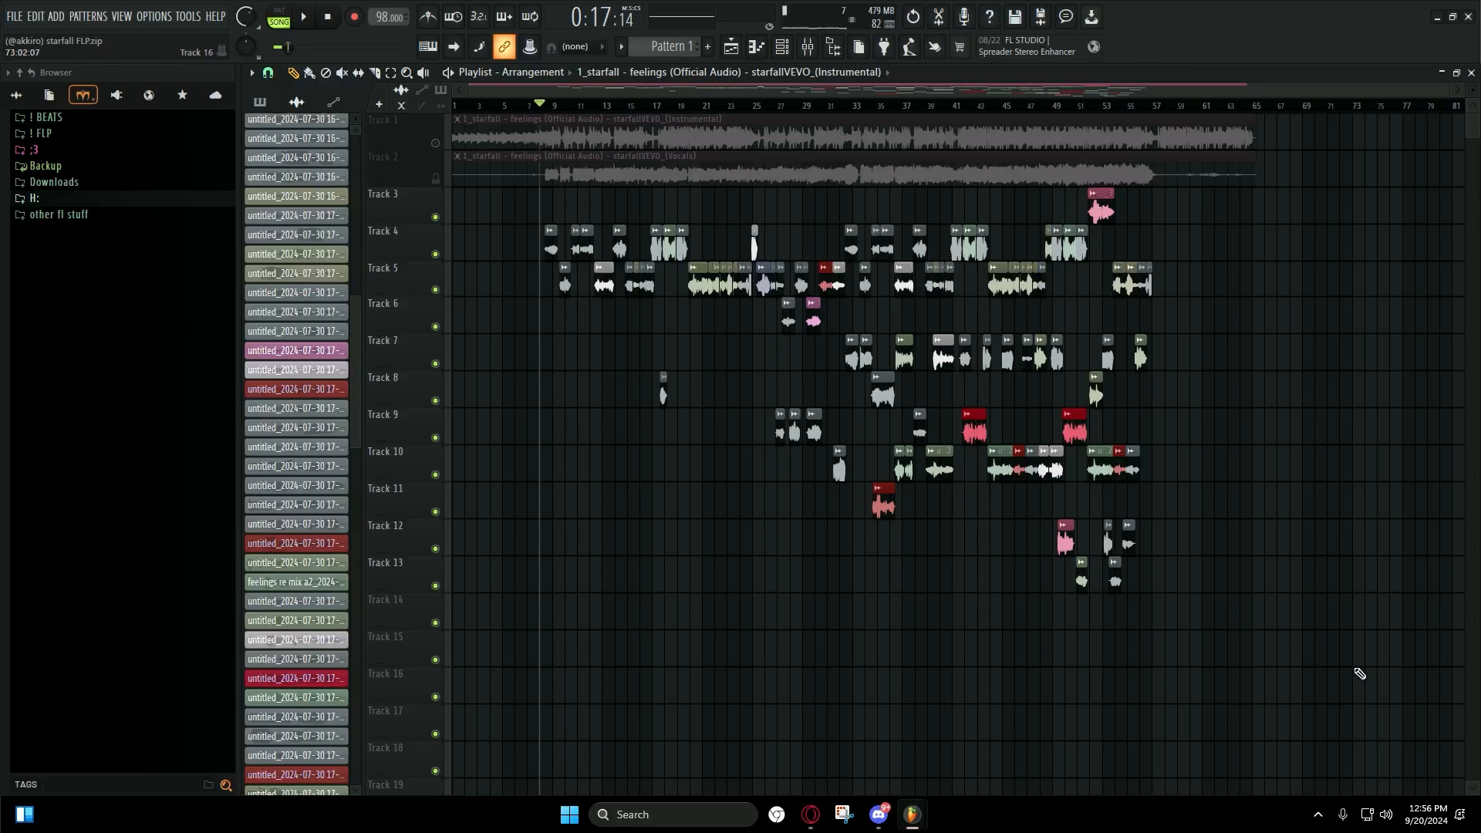
pyautogui.scroll(3, 1210, 552)
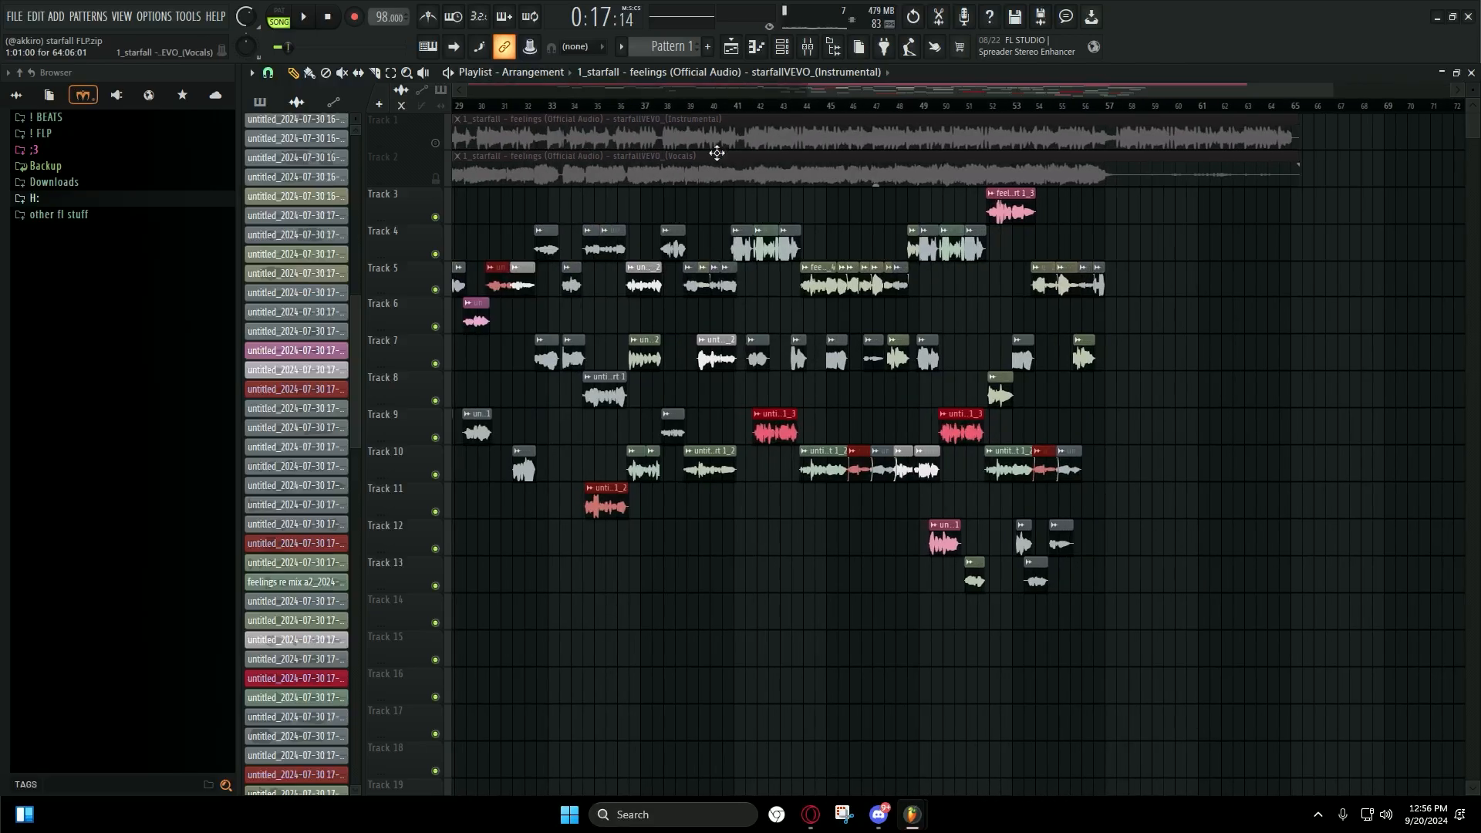
pyautogui.click(808, 47)
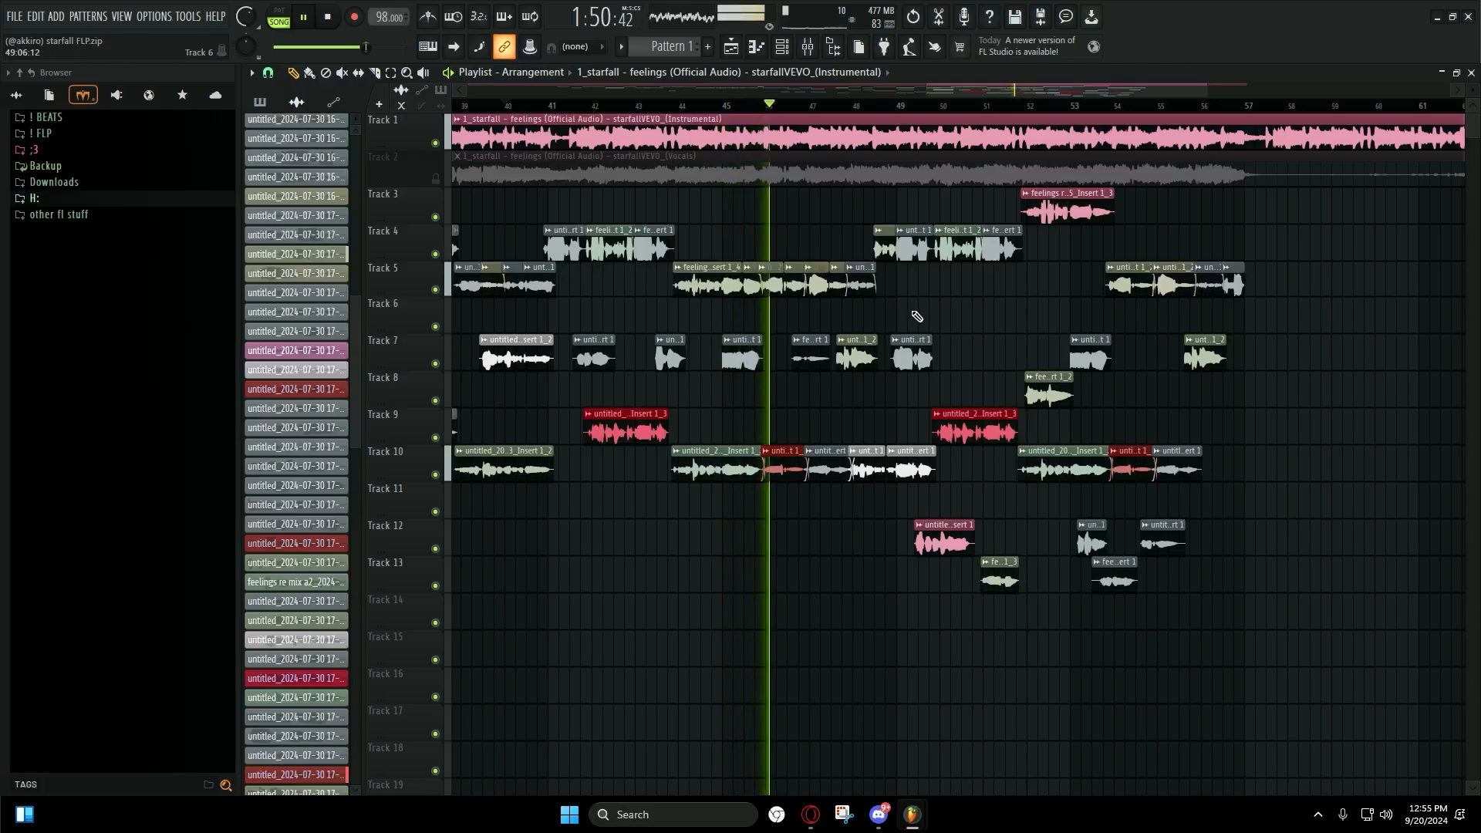
pyautogui.scroll(2, 945, 324)
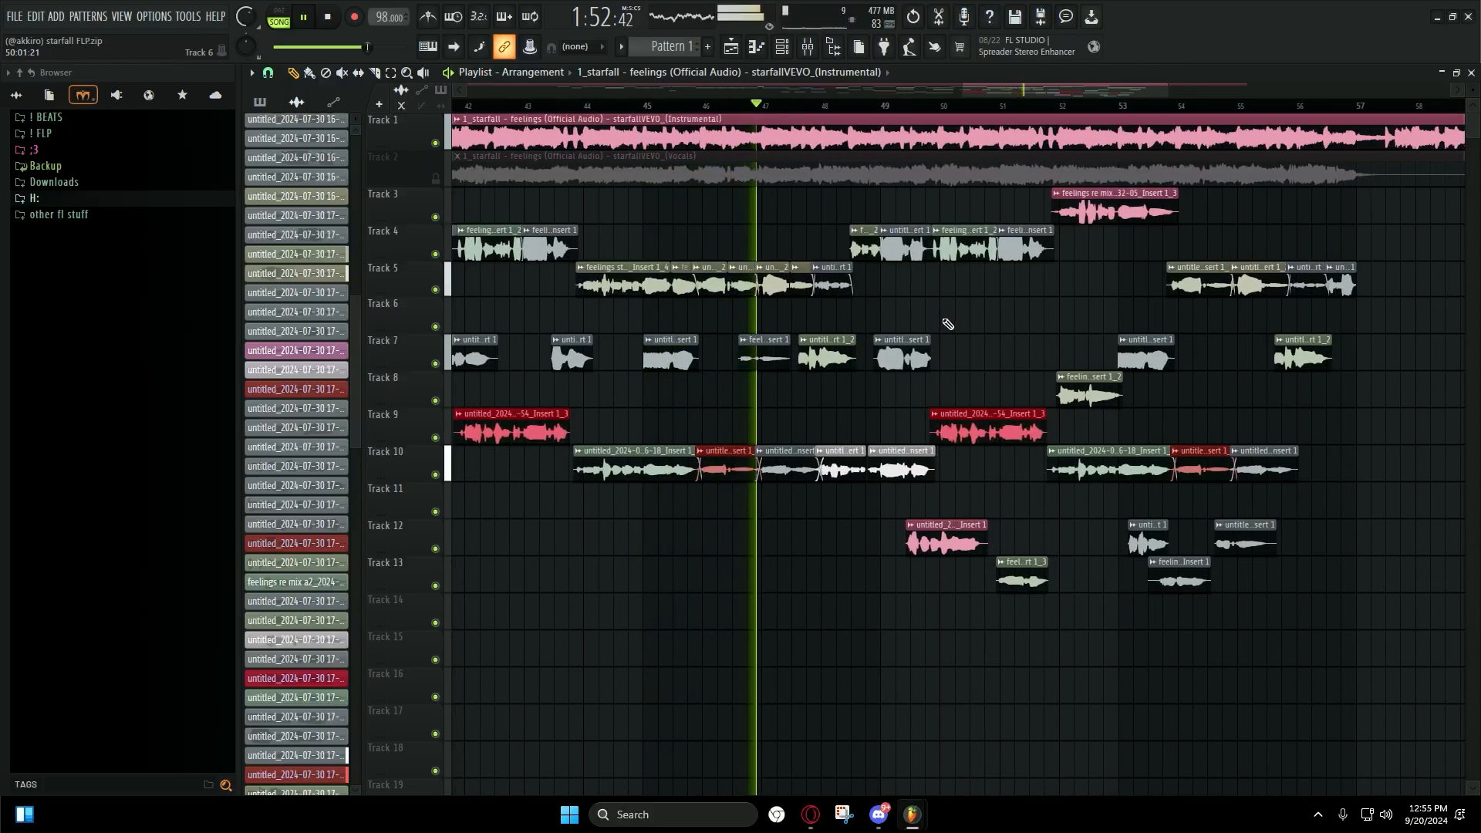
pyautogui.scroll(-2, 948, 324)
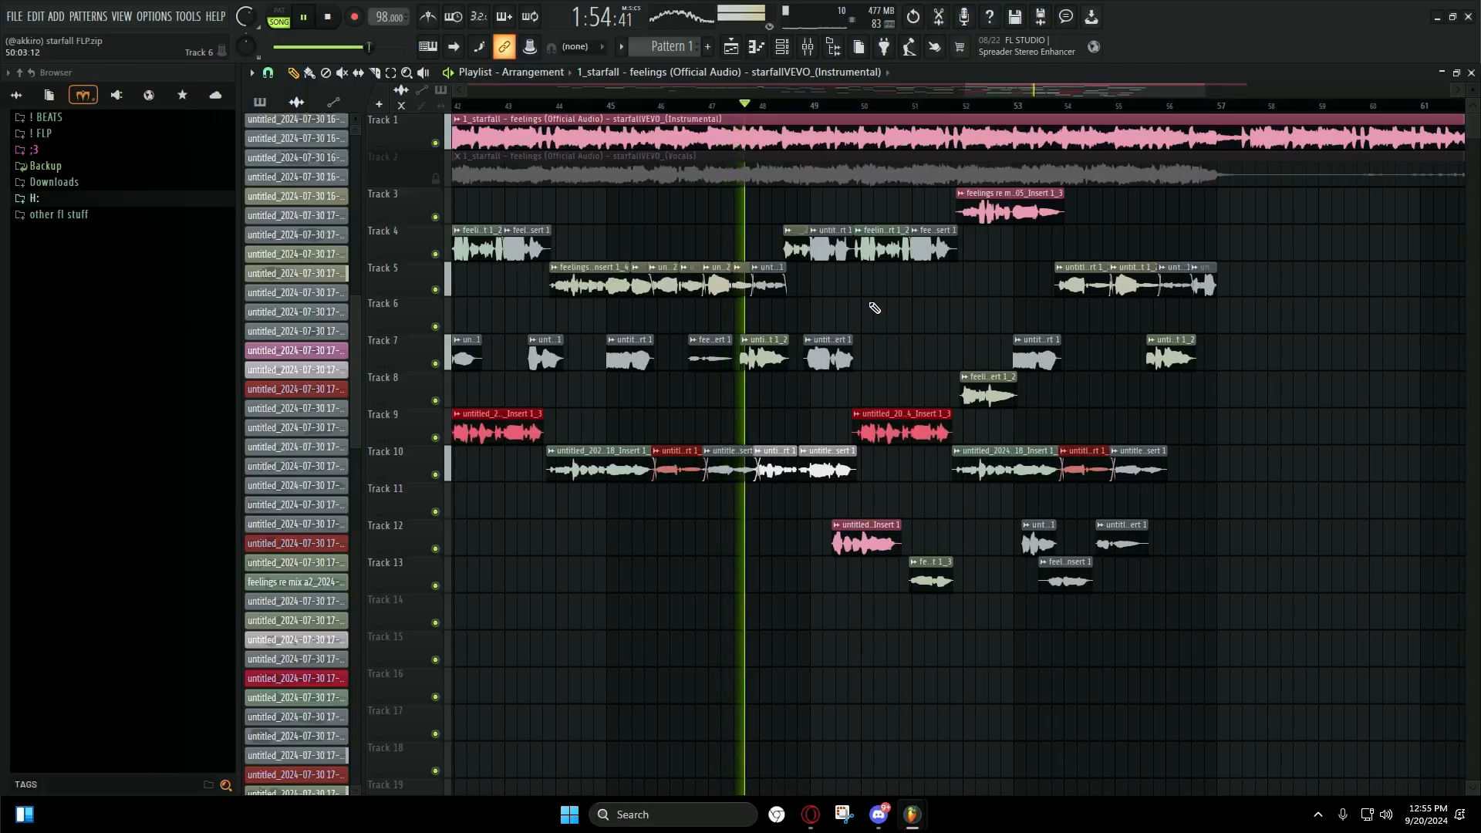
pyautogui.scroll(-3, 872, 307)
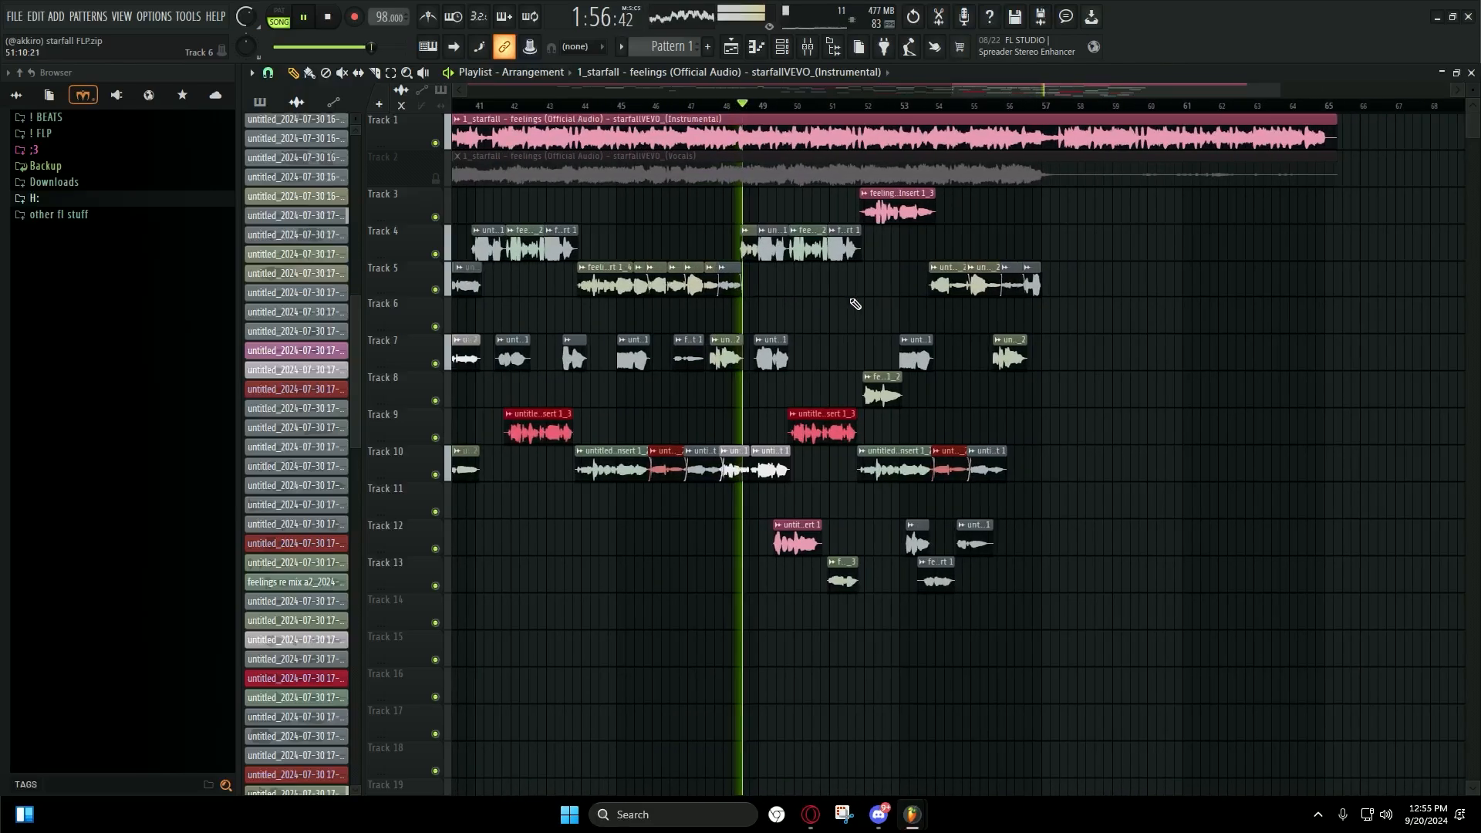
pyautogui.scroll(1, 855, 304)
pyautogui.scroll(-2, 852, 304)
# Step: Mute and unmute the instrumental on Track 1 during playback to compare the vocals alone and with the beat
pyautogui.click(435, 144)
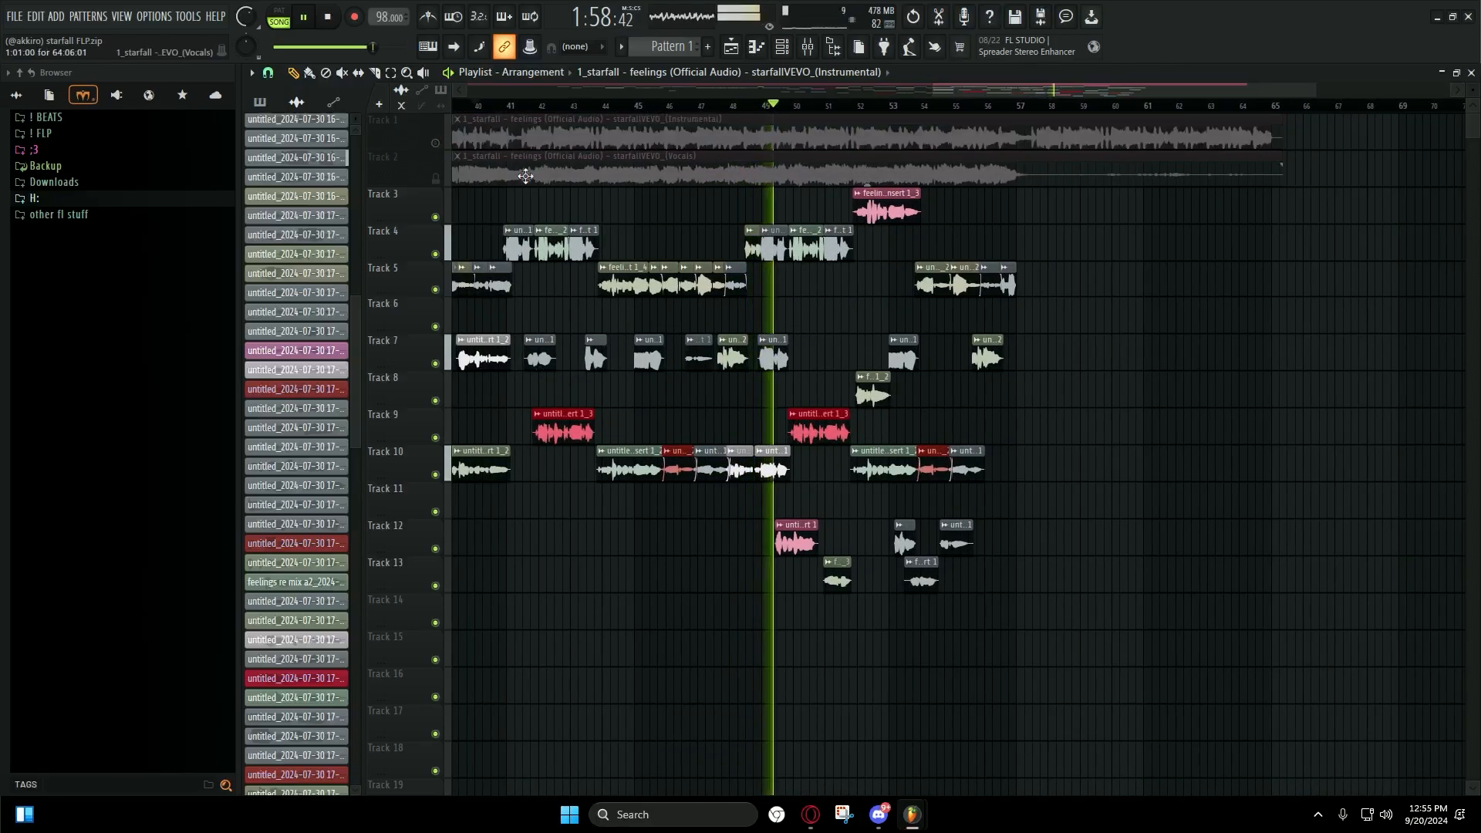
pyautogui.scroll(7, 853, 305)
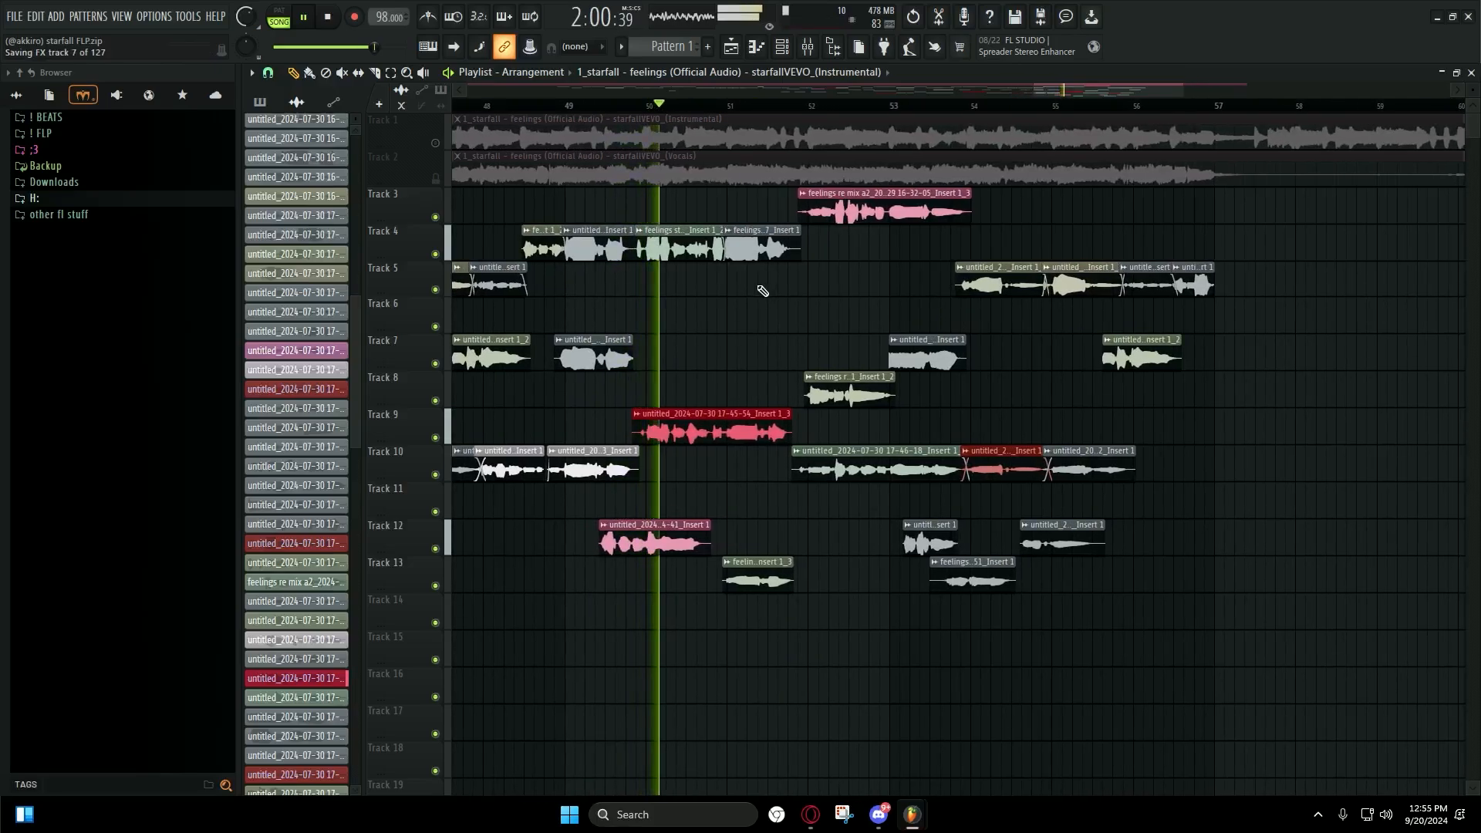
pyautogui.scroll(2, 763, 291)
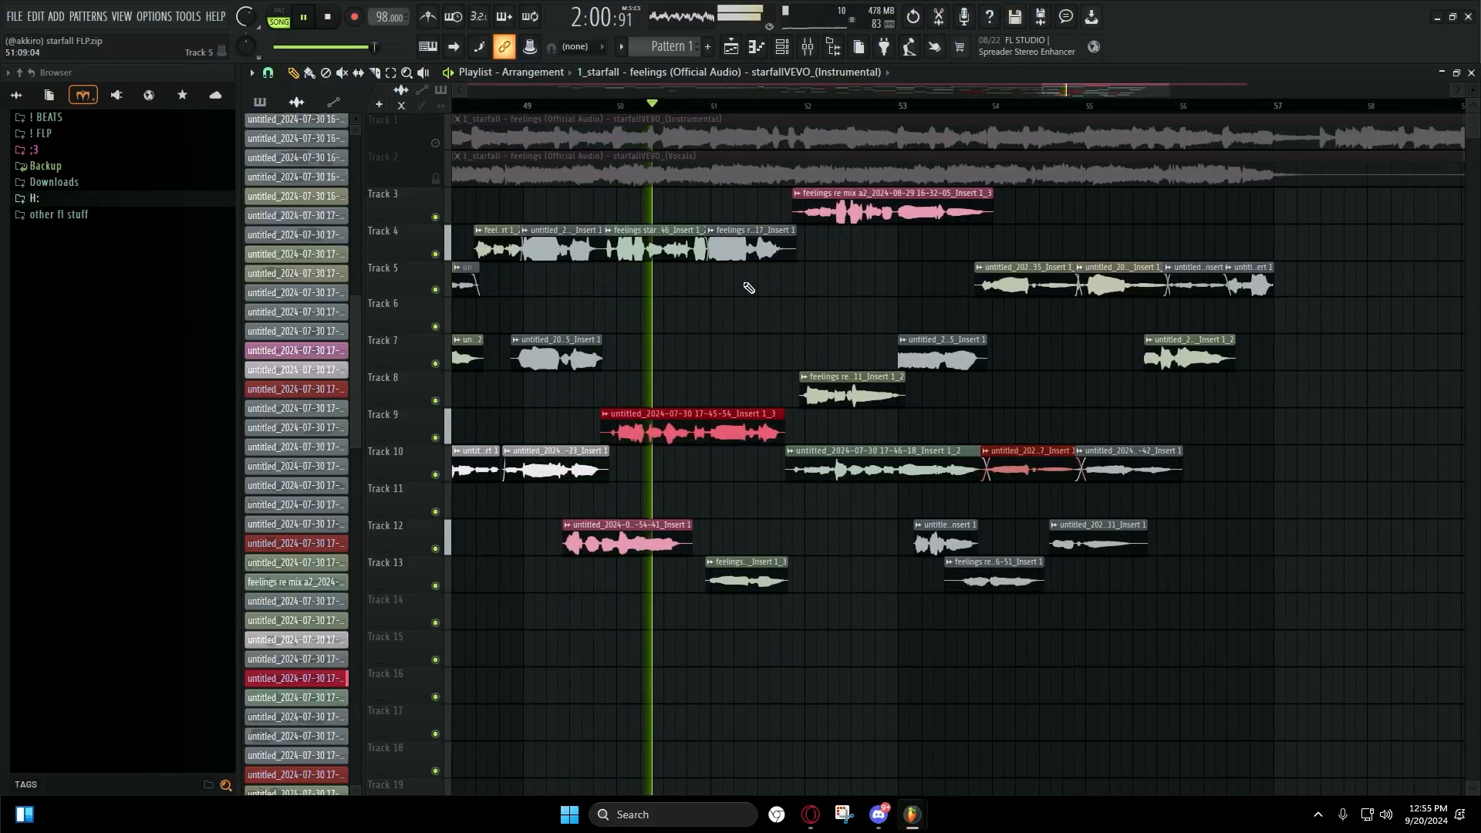
pyautogui.click(435, 143)
pyautogui.scroll(-2, 478, 162)
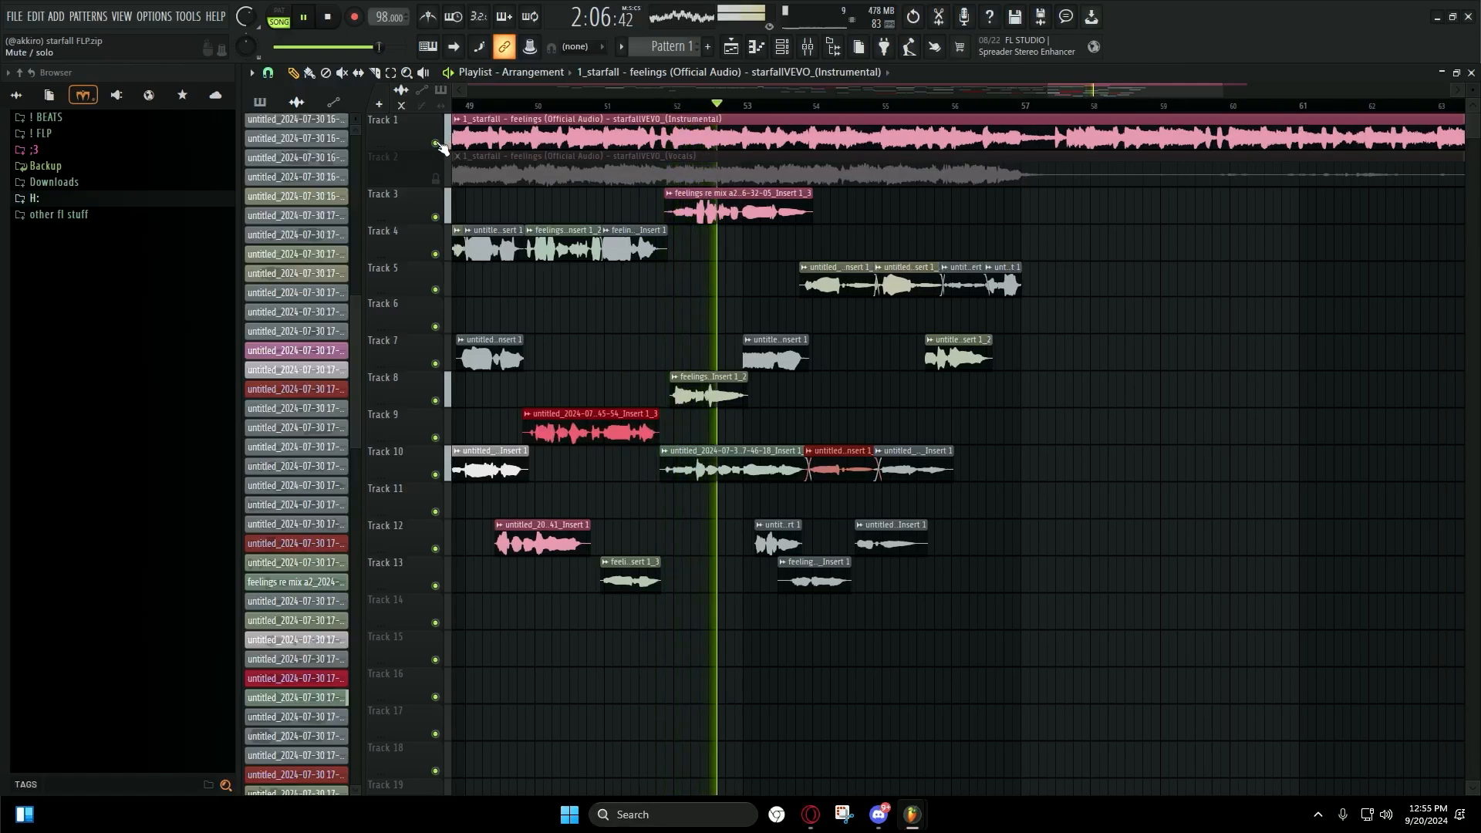
pyautogui.scroll(2, 442, 147)
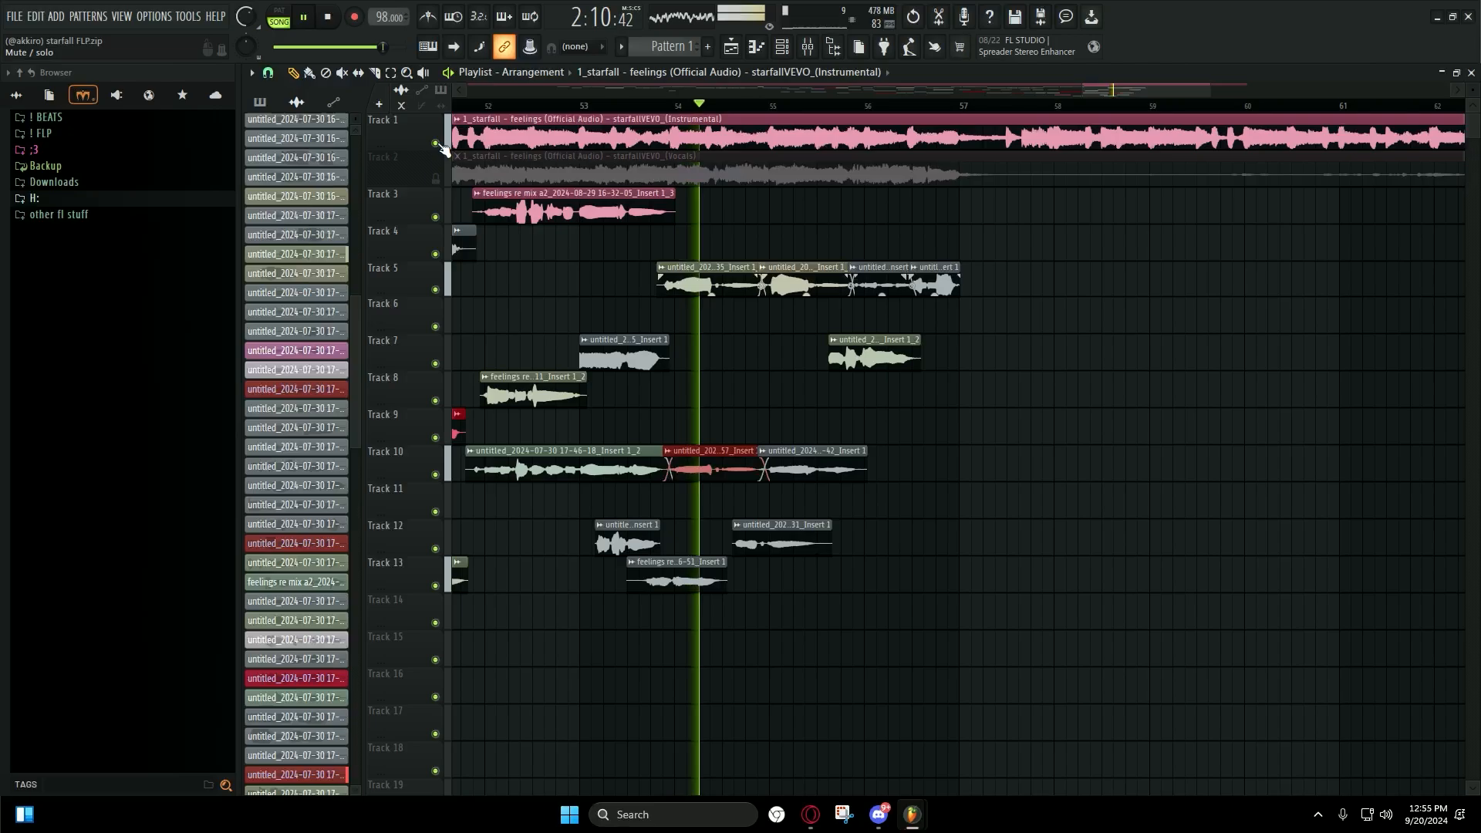
pyautogui.click(435, 144)
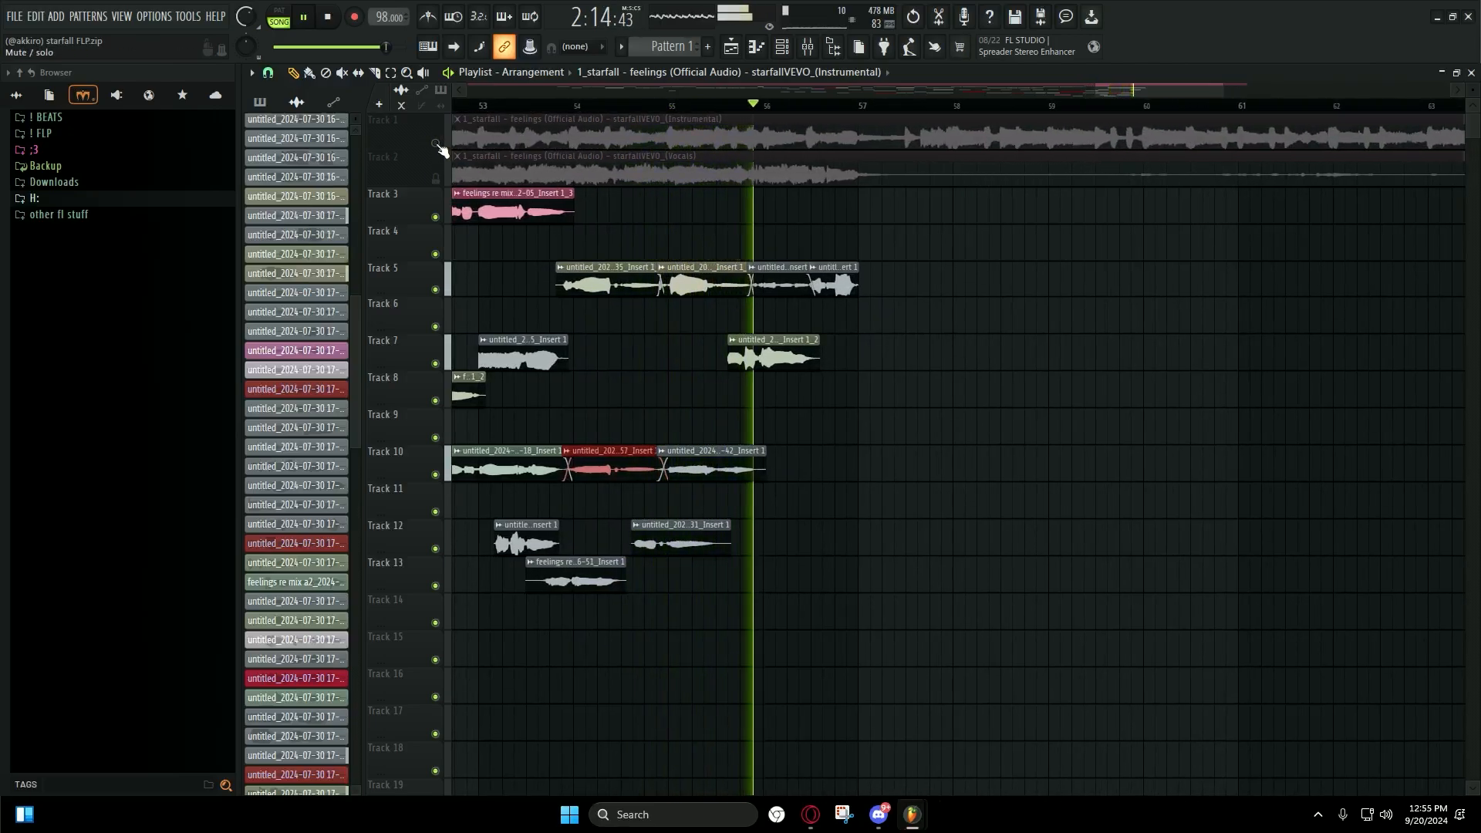
pyautogui.click(436, 144)
# Step: Check the full extent of the arrangement and stop playback
pyautogui.keyDown('ctrl'); pyautogui.scroll(-3, 796, 227); pyautogui.keyUp('ctrl')
pyautogui.keyDown('ctrl'); pyautogui.scroll(-6, 797, 226); pyautogui.keyUp('ctrl')
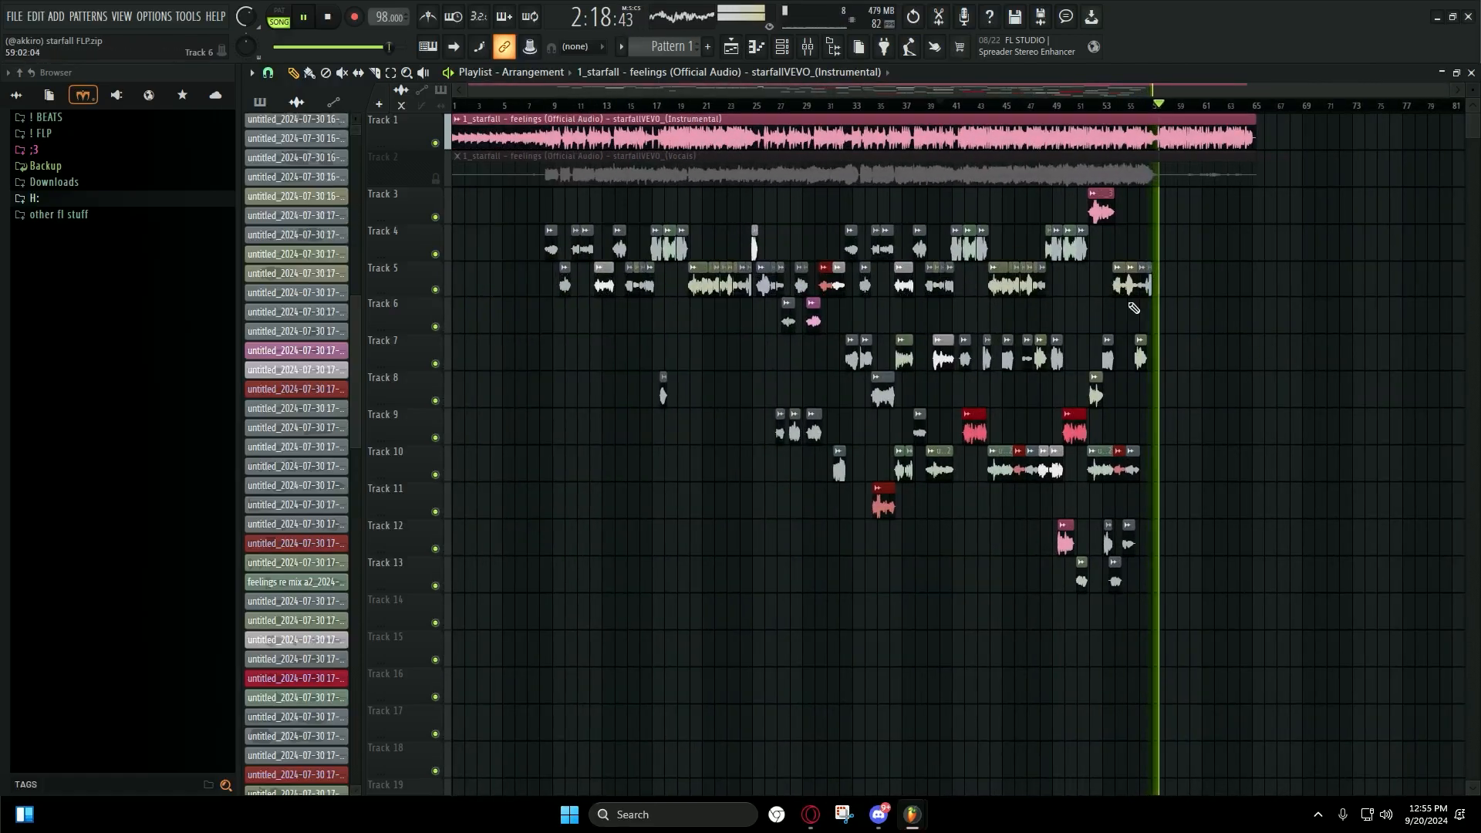
pyautogui.press('space')
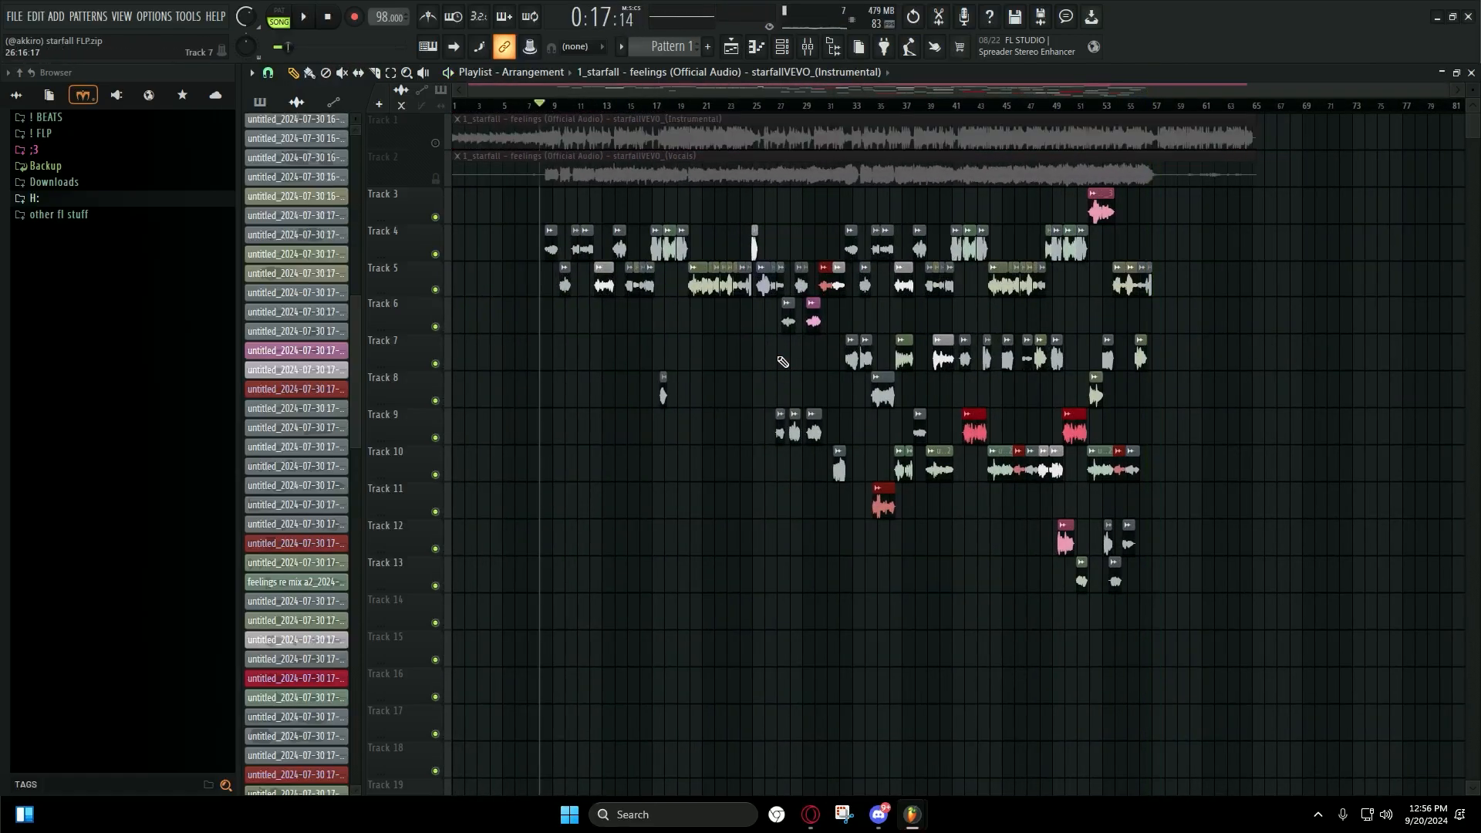
# Step: Show the mixer and expand the starfall presets folder inside the :3 library's Vocal Presets, under !!me
pyautogui.keyDown('ctrl'); pyautogui.scroll(3, 1223, 561); pyautogui.keyUp('ctrl')
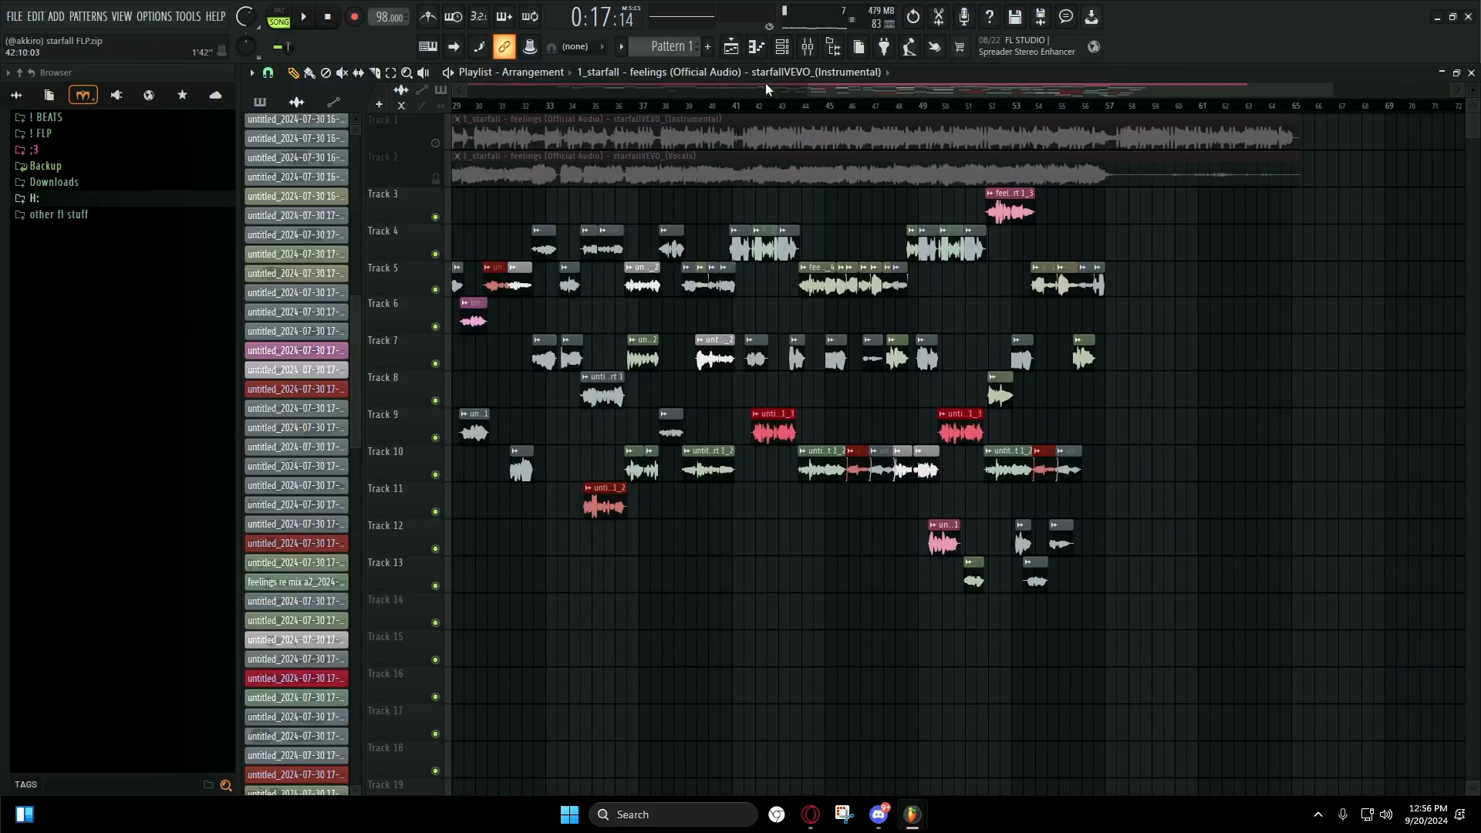
pyautogui.click(808, 47)
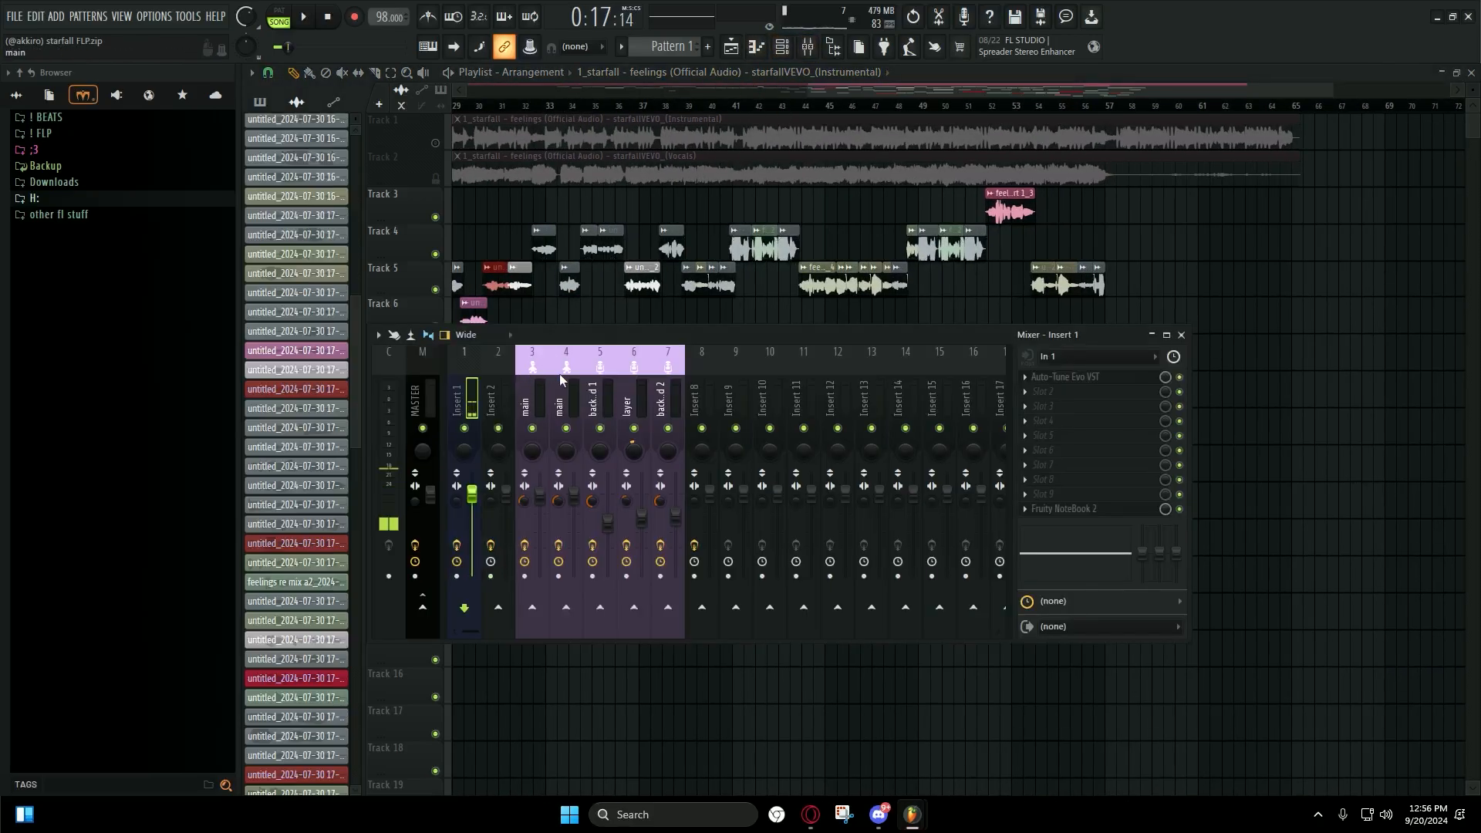
pyautogui.click(34, 149)
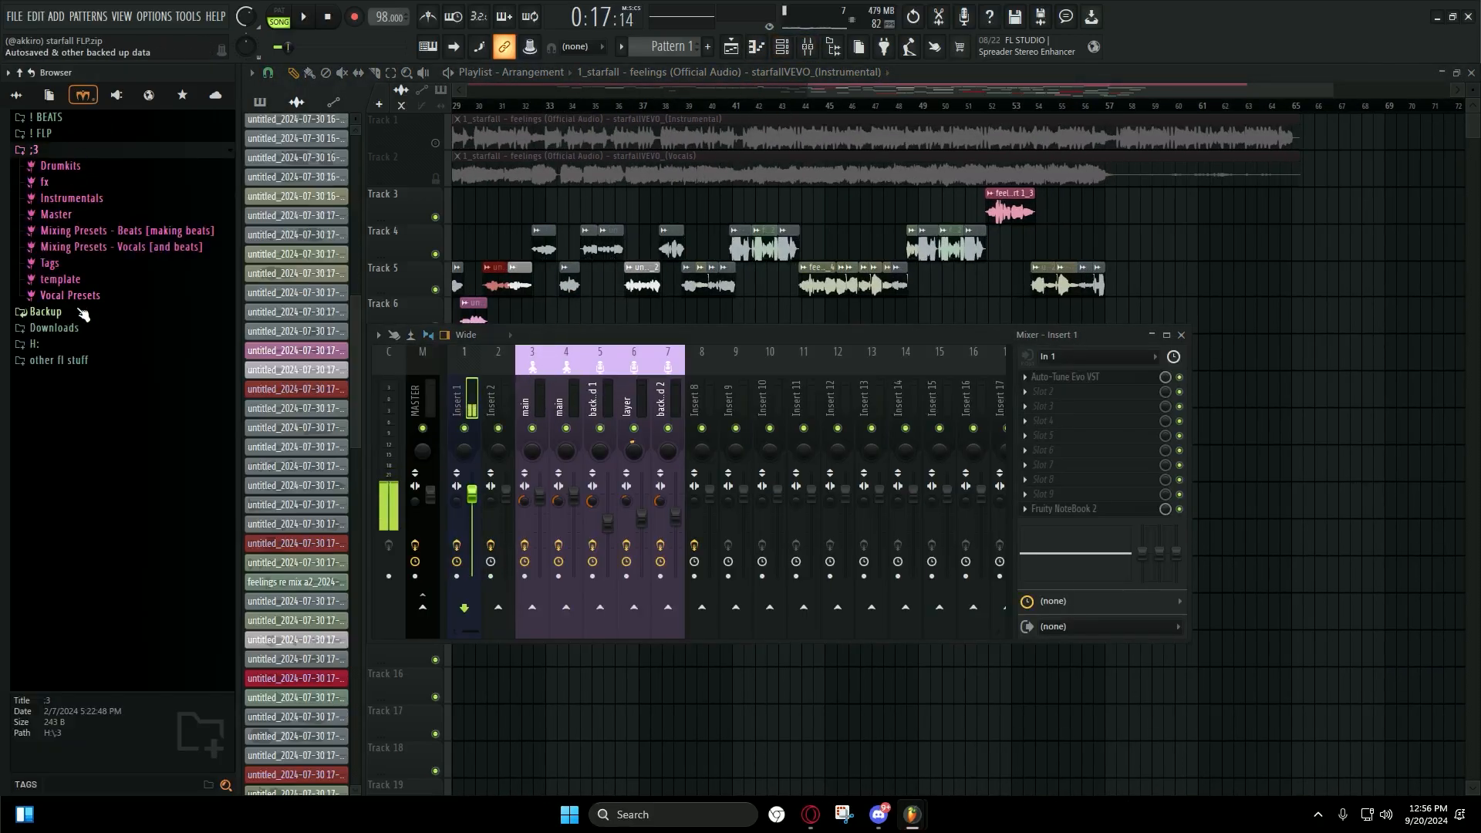
pyautogui.click(69, 294)
pyautogui.click(60, 311)
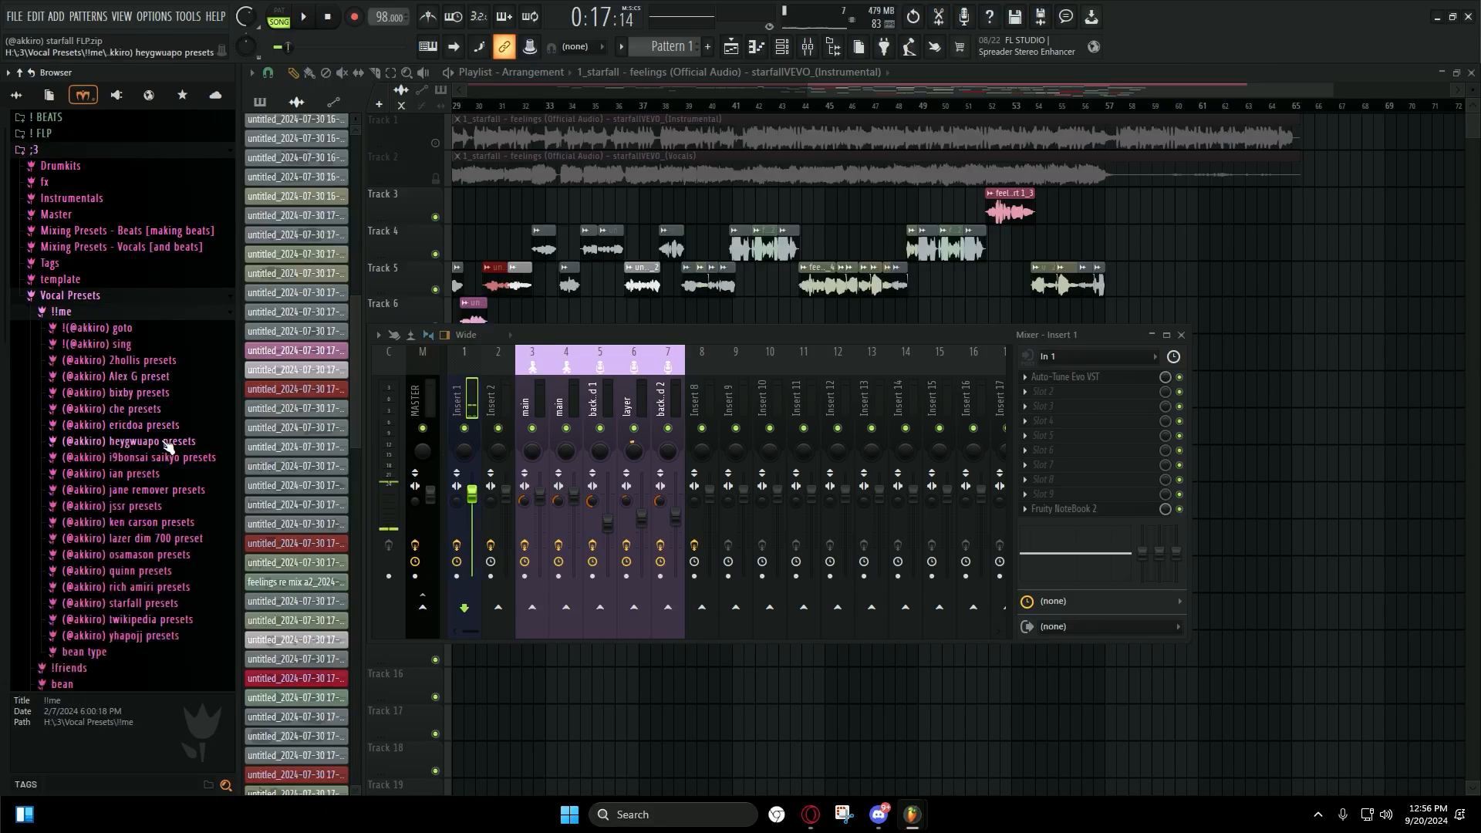
pyautogui.scroll(-2, 170, 512)
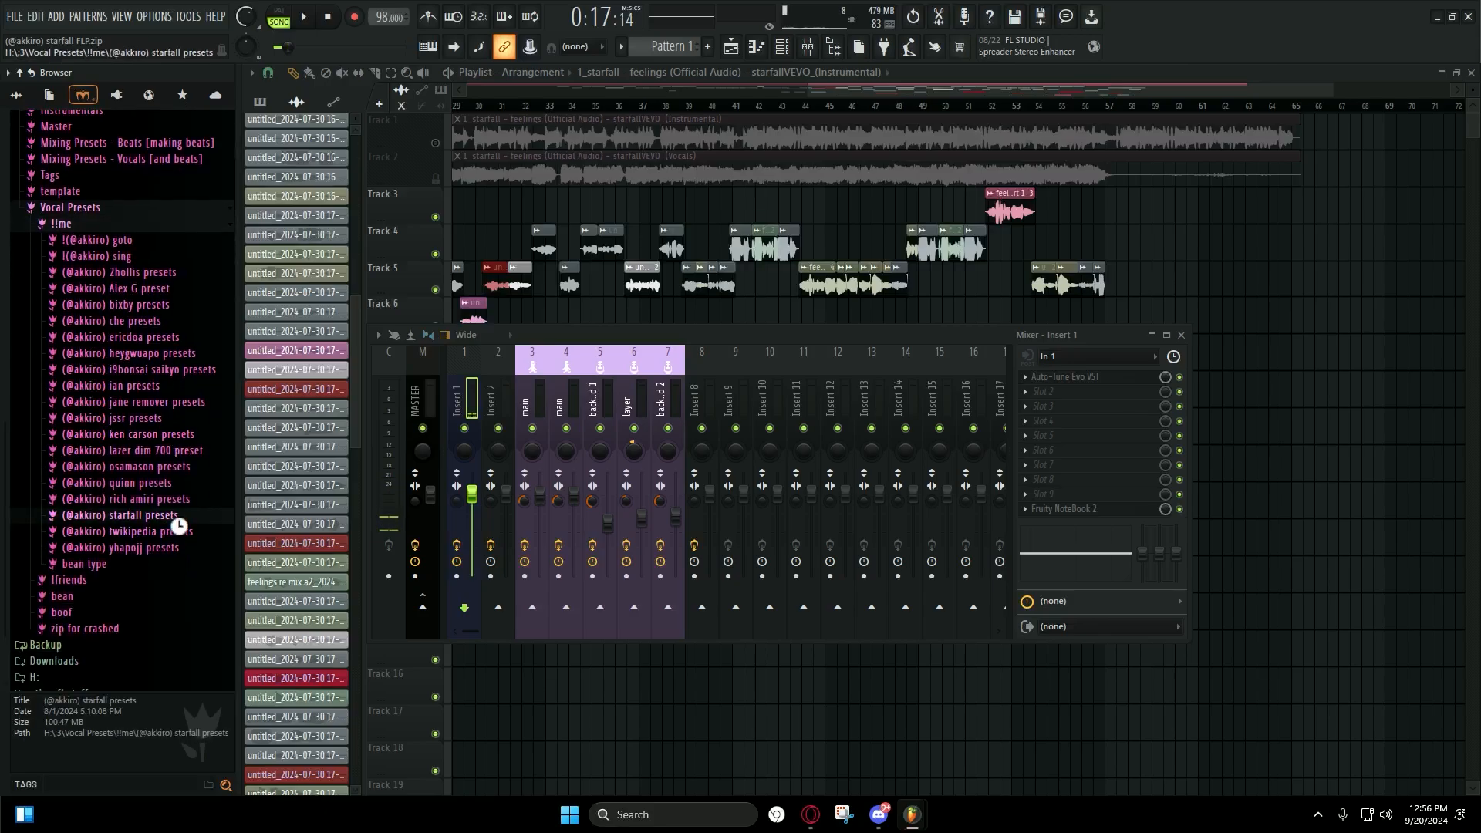
pyautogui.click(166, 523)
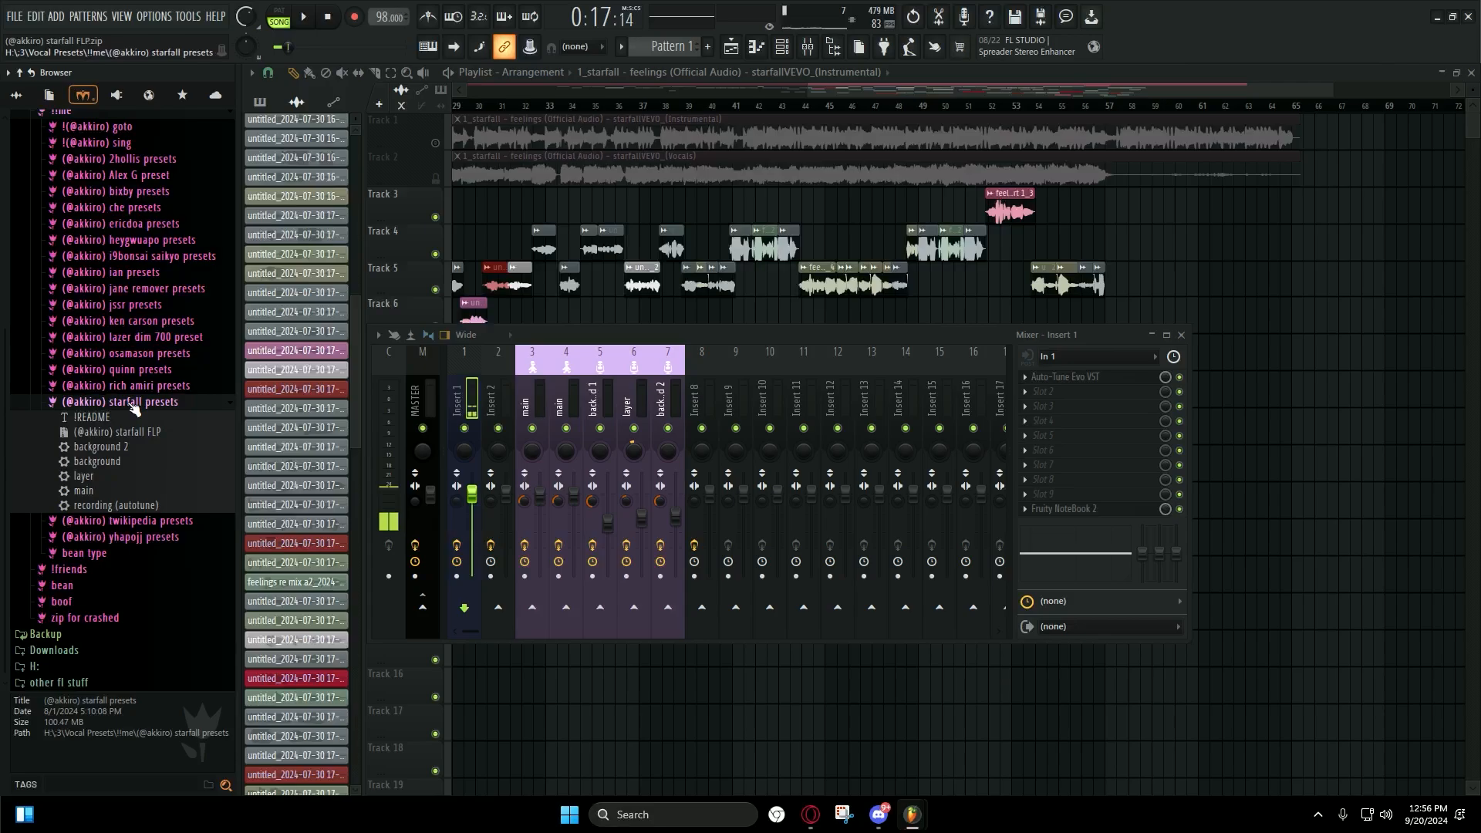
# Step: Examine the files in the starfall presets folder, including the starfall FLP, and the project's vocal arrangement
pyautogui.click(133, 403)
pyautogui.click(141, 504)
pyautogui.scroll(-2, 191, 371)
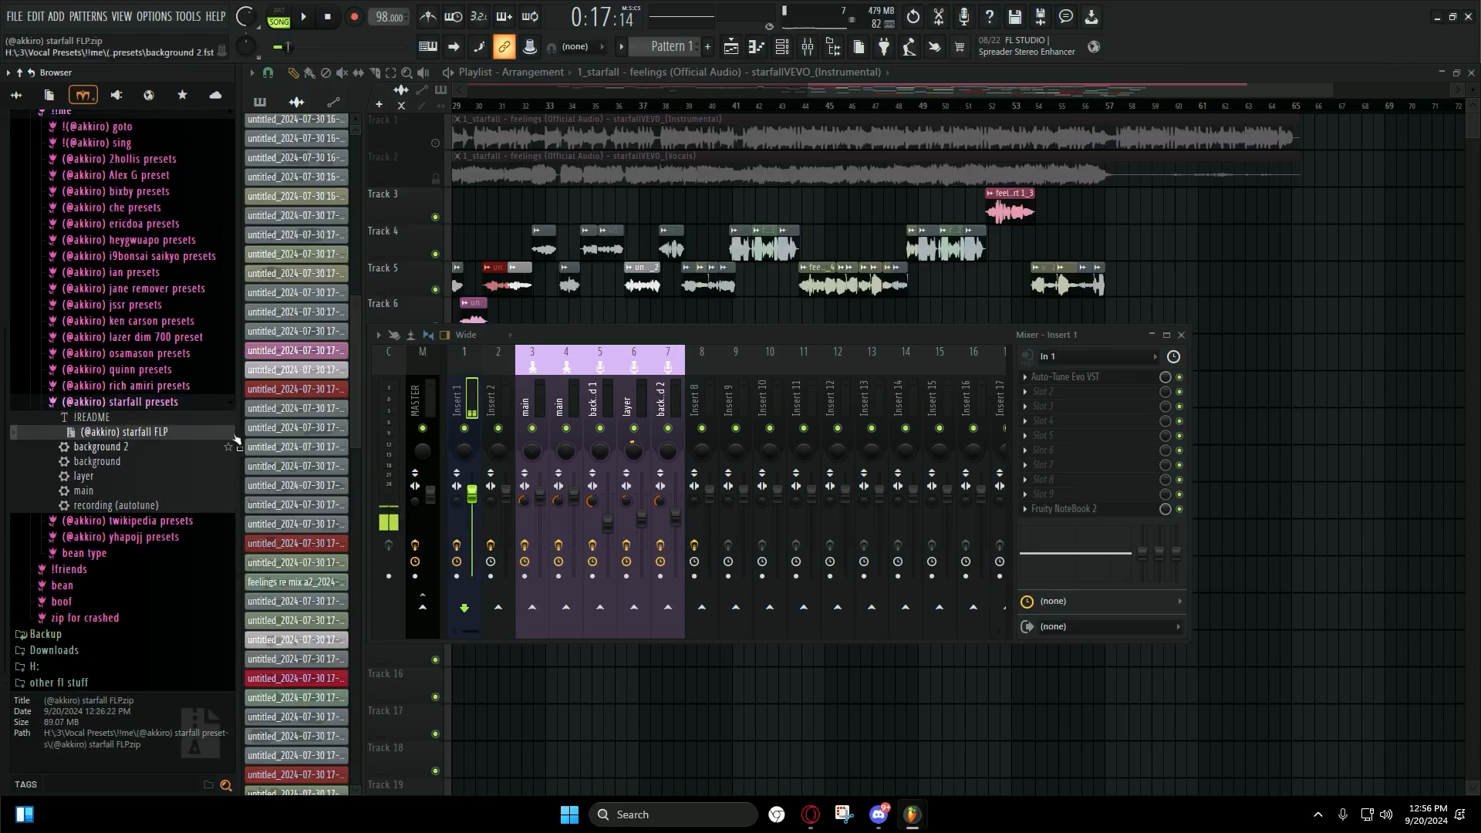
pyautogui.scroll(-3, 1250, 322)
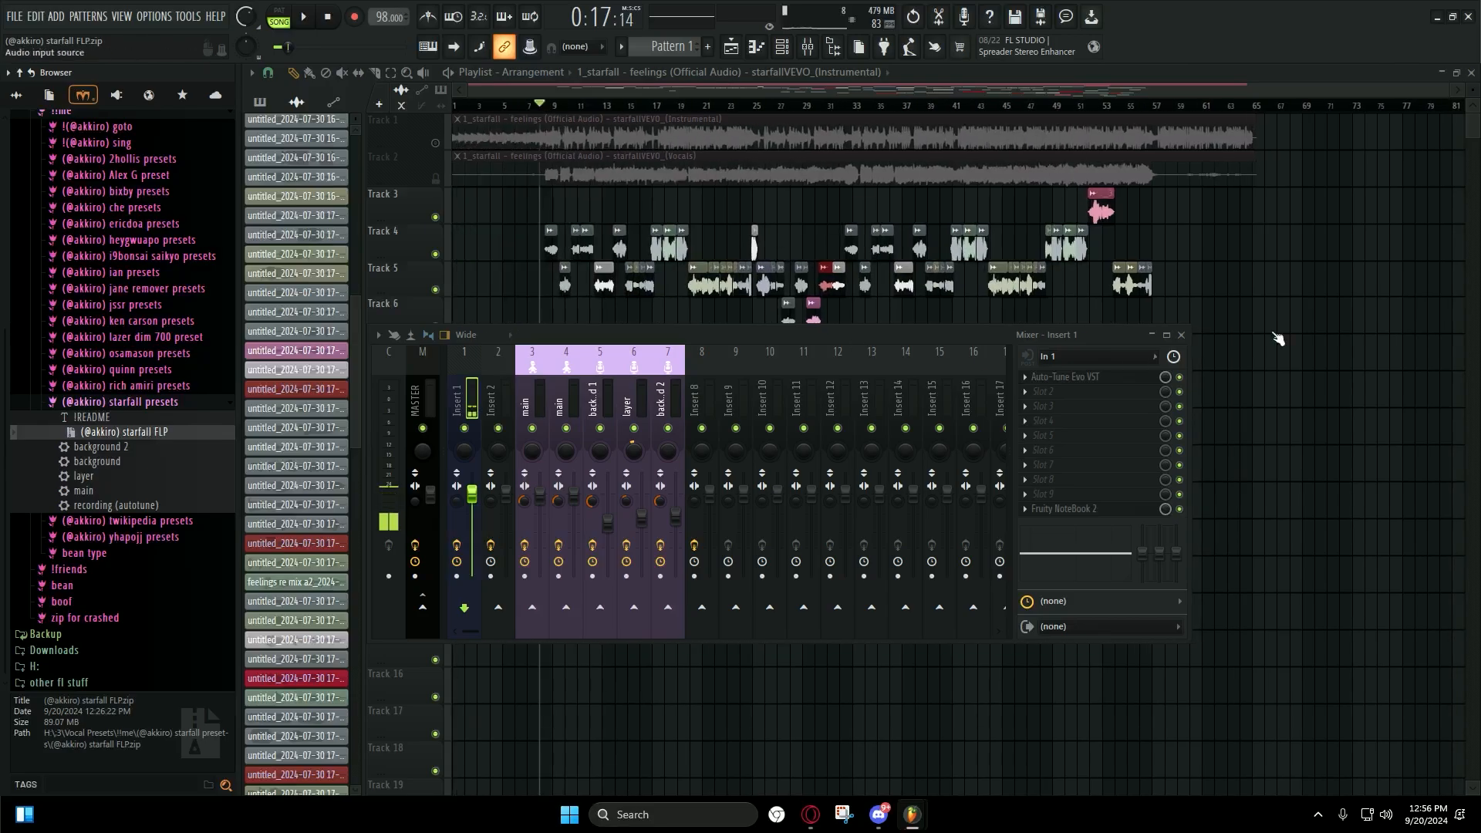
pyautogui.click(1181, 335)
pyautogui.press('F9')
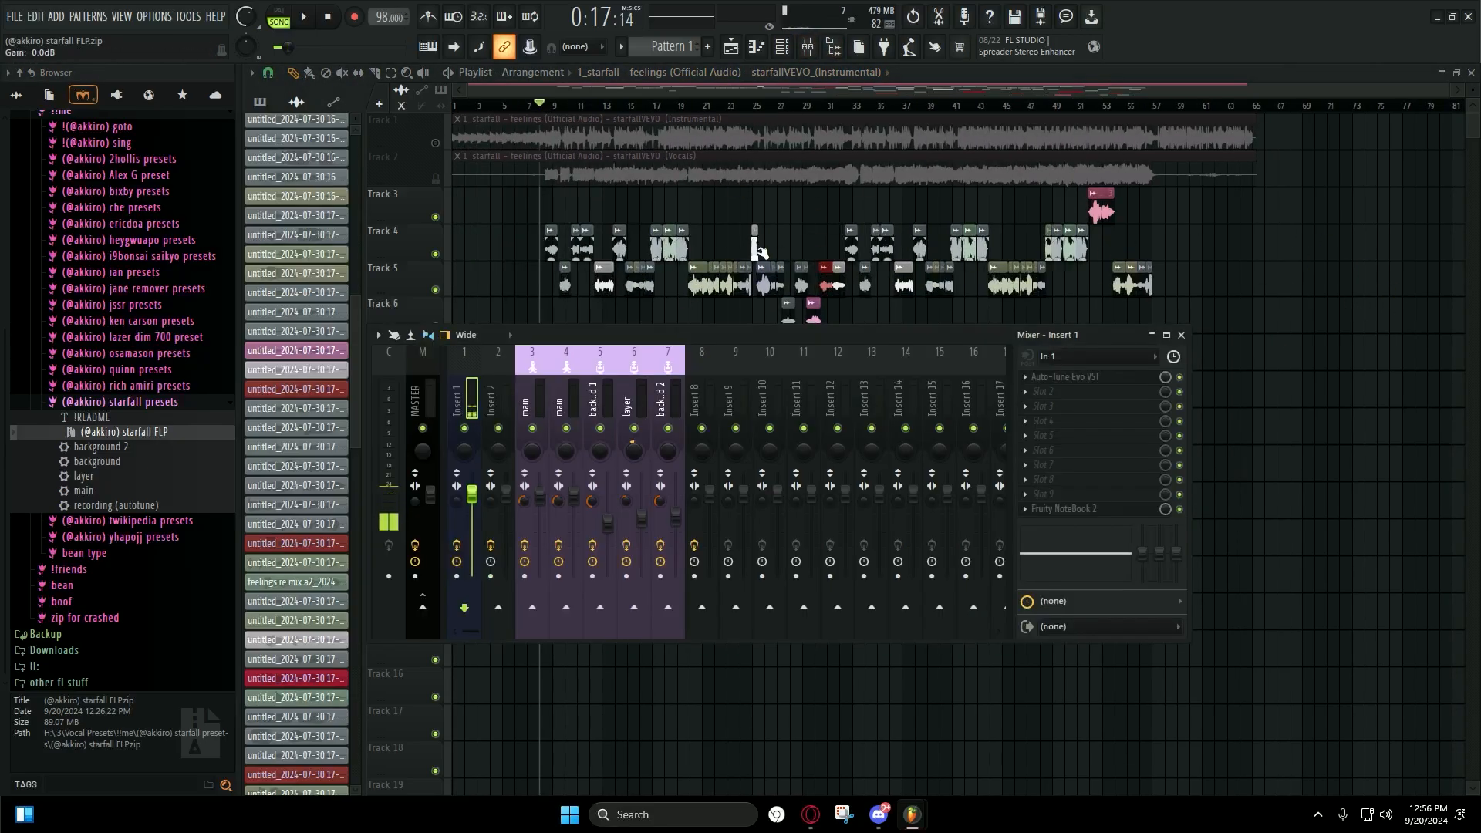
pyautogui.click(1181, 335)
pyautogui.scroll(4, 1068, 349)
pyautogui.click(808, 47)
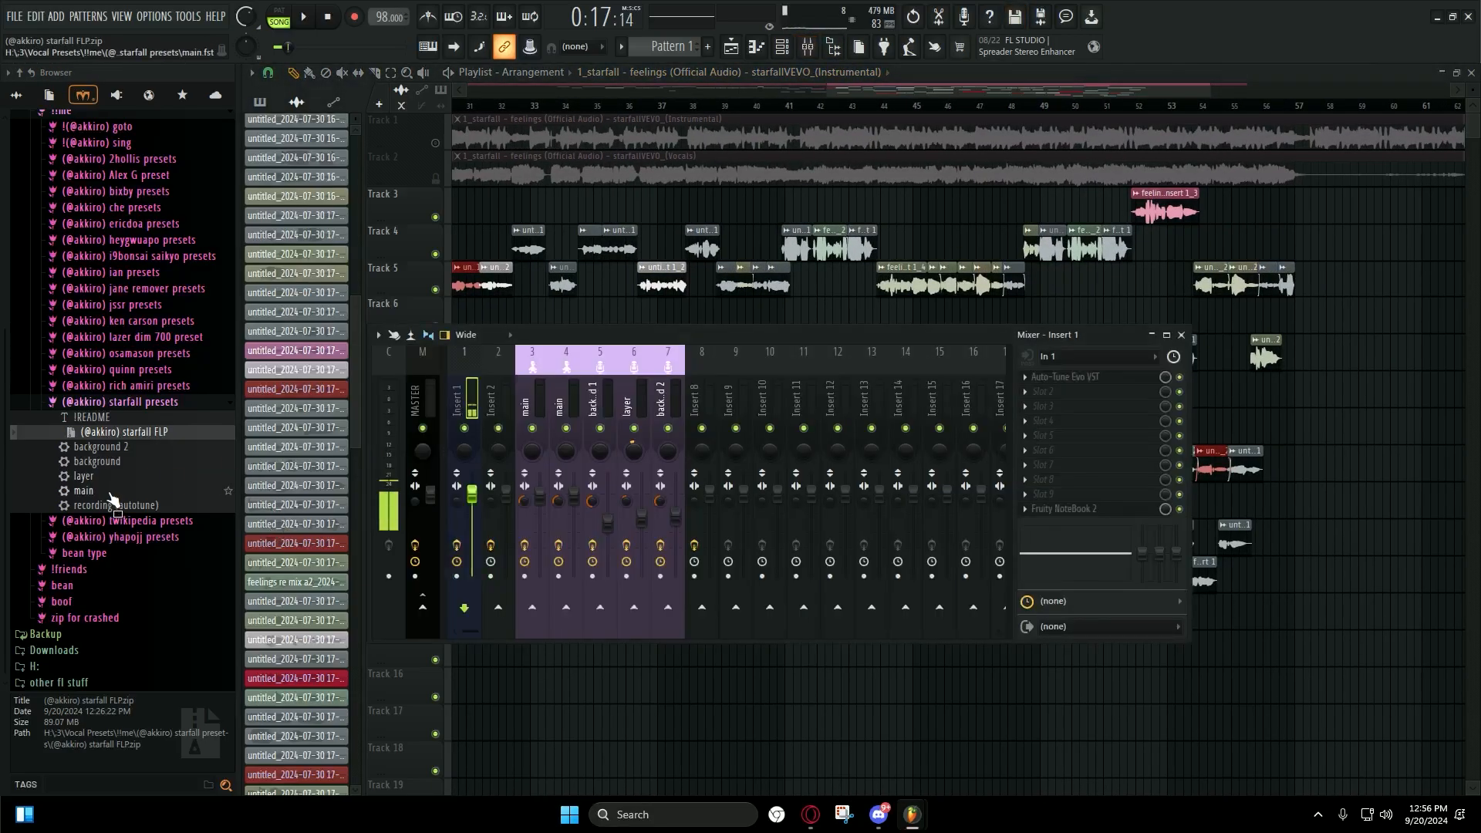
# Step: Load the recording (autotune) preset onto mixer insert 11 and set it to record from In 1 as Post track
pyautogui.moveTo(137, 513); pyautogui.dragTo(810, 406)
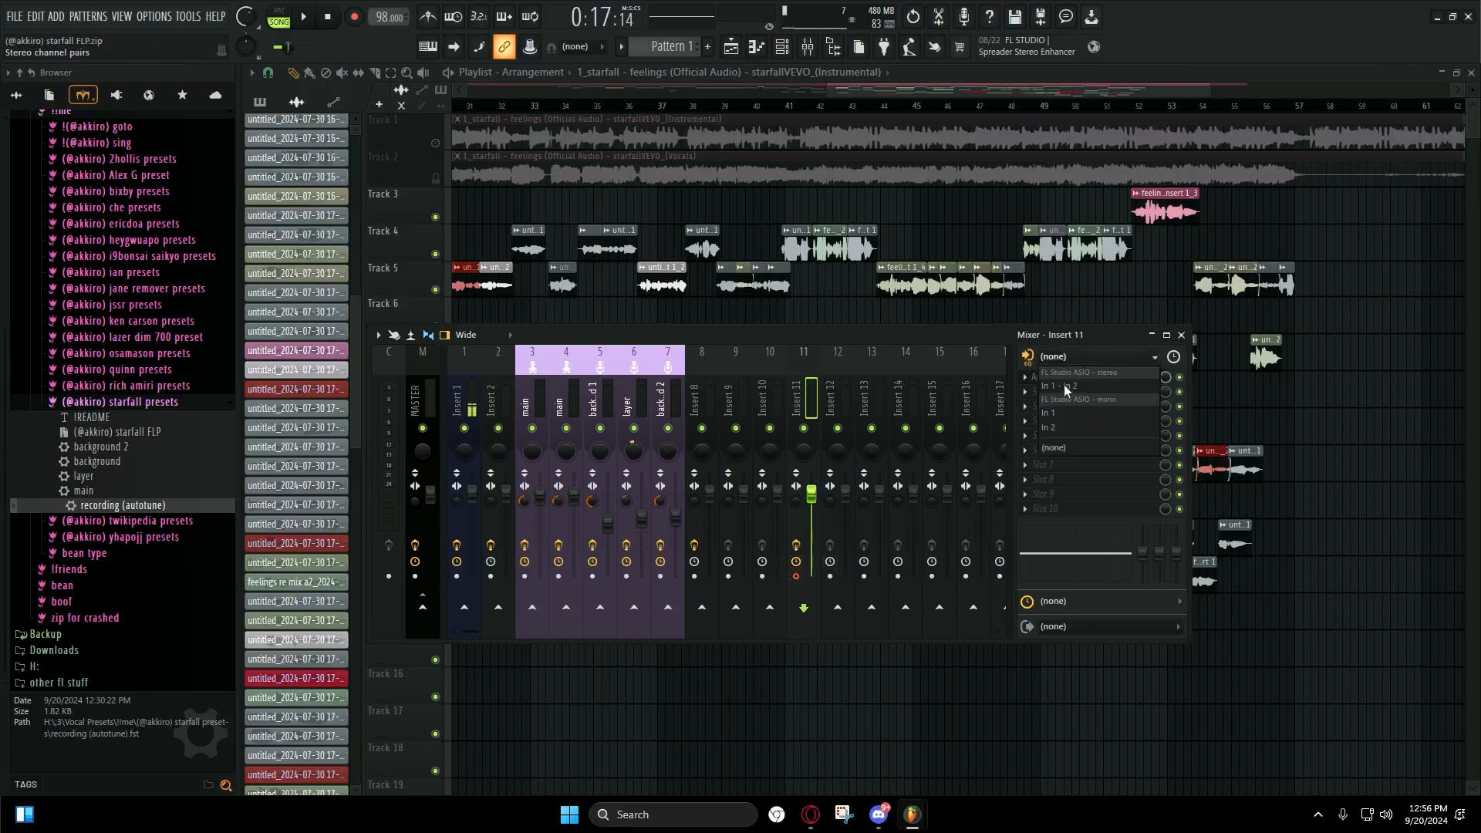
pyautogui.click(1064, 410)
pyautogui.click(1035, 363)
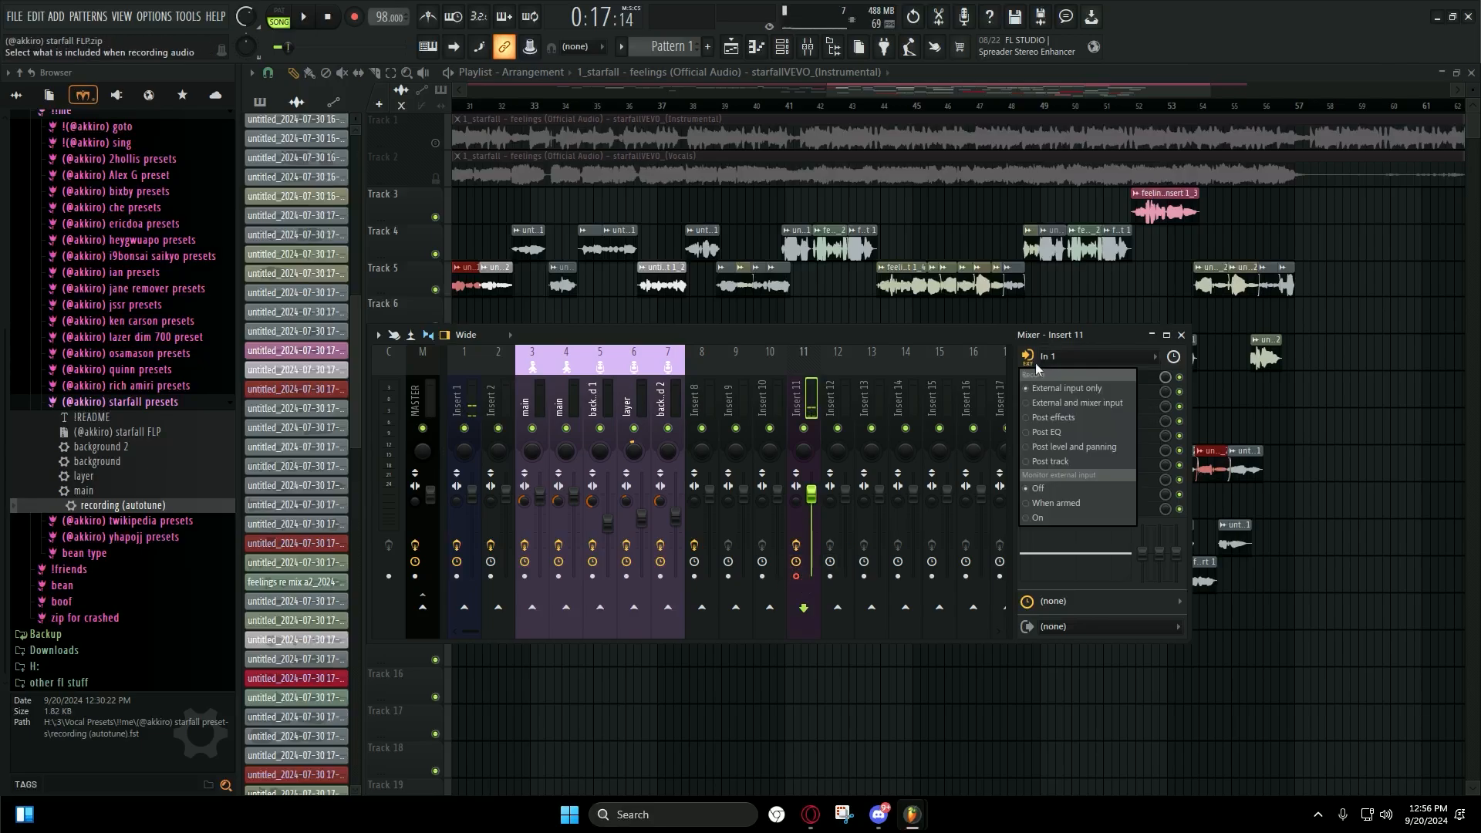
pyautogui.click(1058, 460)
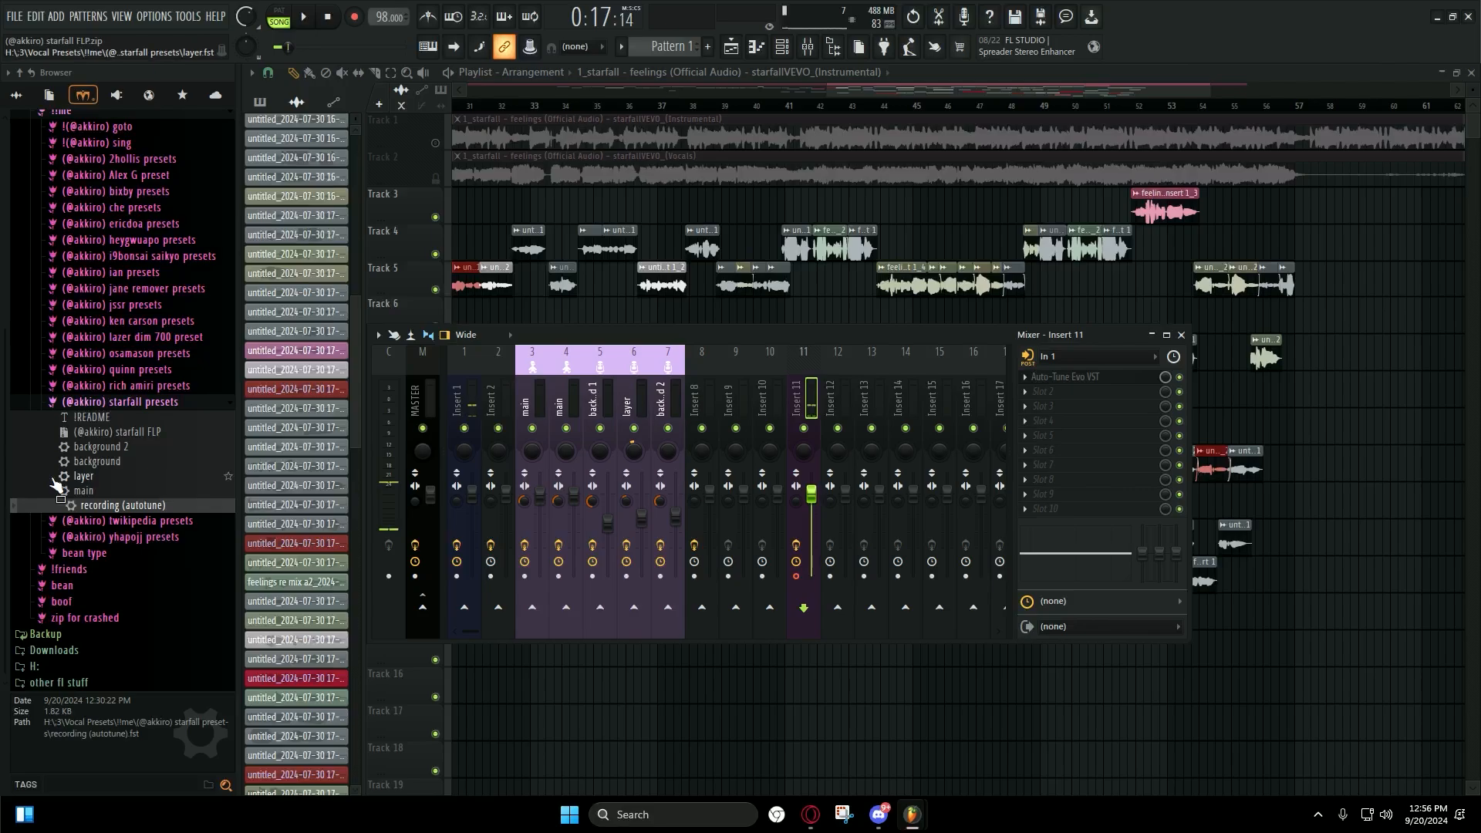
# Step: Load the main preset onto mixer insert 13 and route insert 11 to it
pyautogui.moveTo(101, 495); pyautogui.dragTo(879, 386)
pyautogui.click(802, 386)
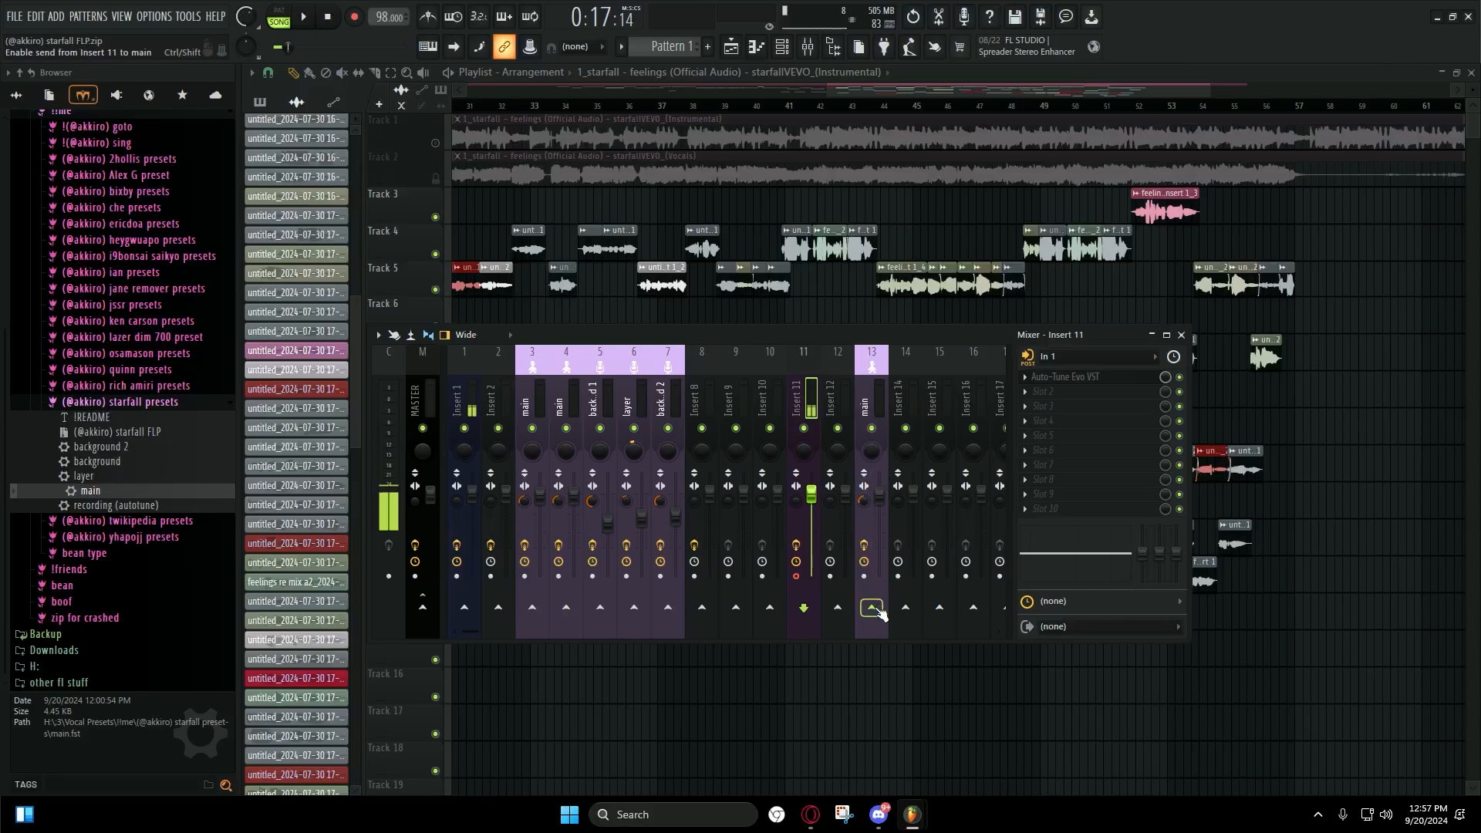
pyautogui.click(875, 609)
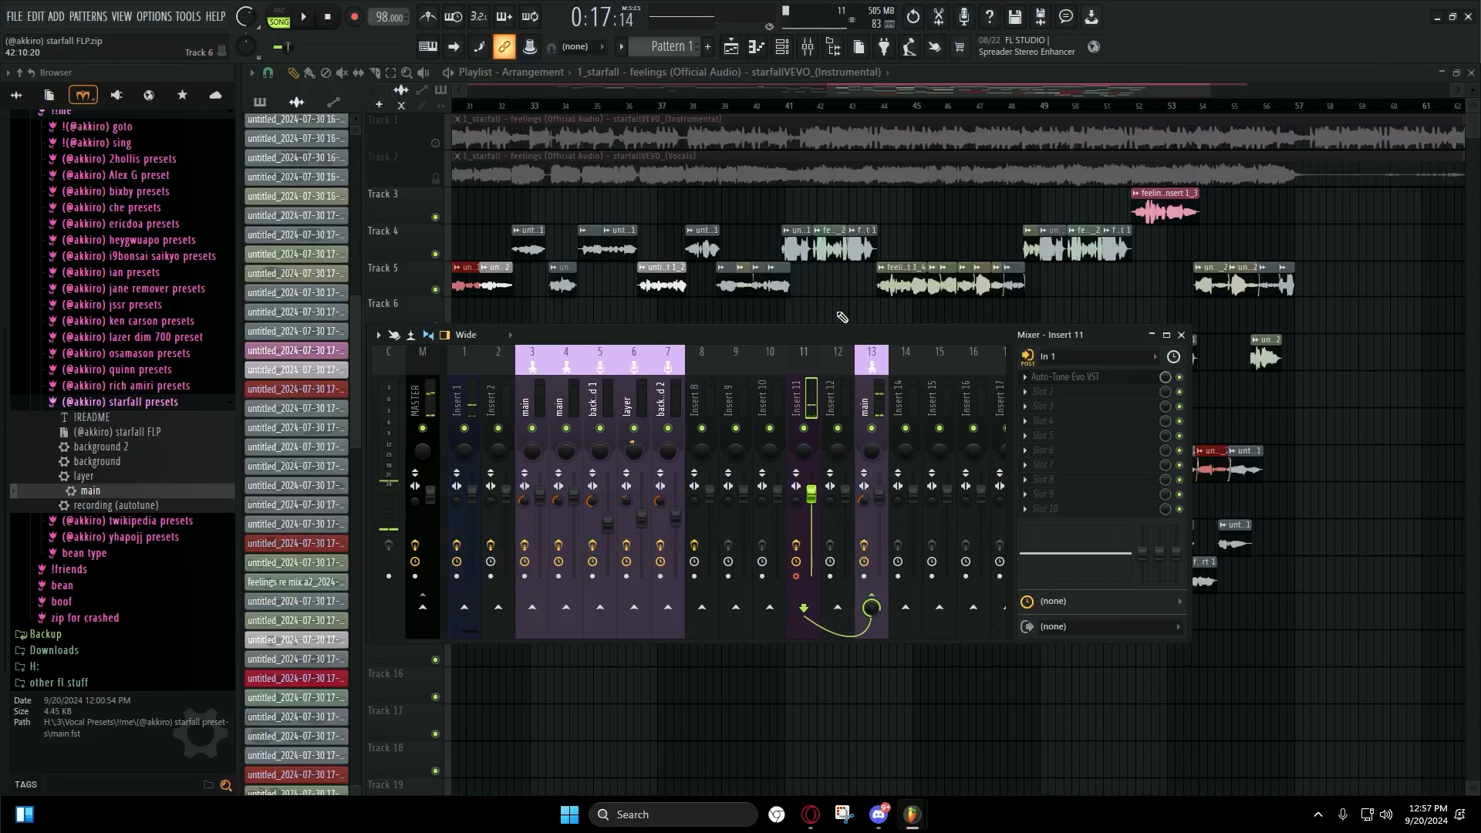
# Step: Open Auto-Tune Evo VST on insert 11 and reposition its window so that all controls are in view
pyautogui.scroll(4, 842, 317)
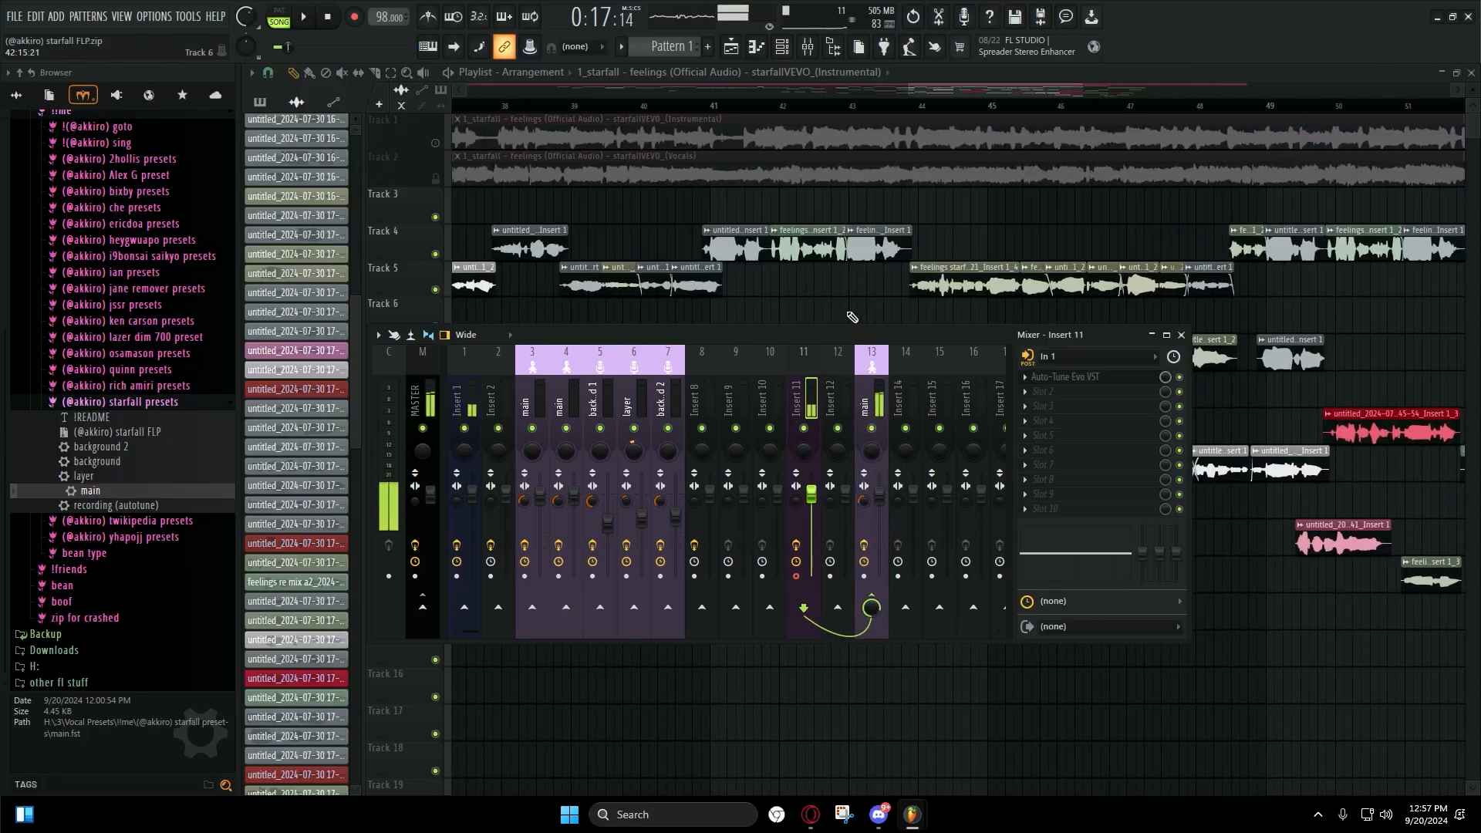
pyautogui.scroll(-2, 852, 317)
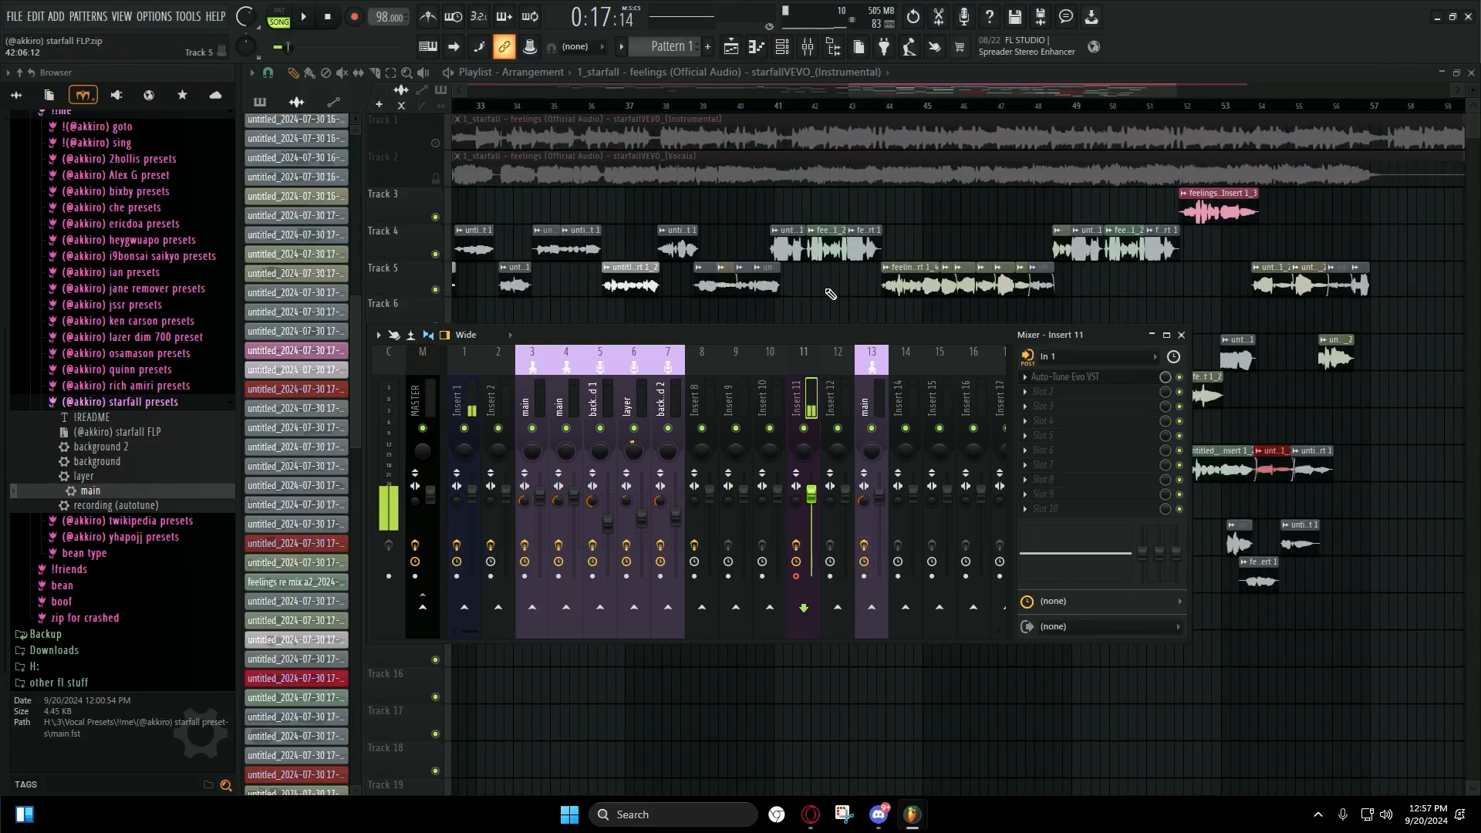
pyautogui.click(1099, 378)
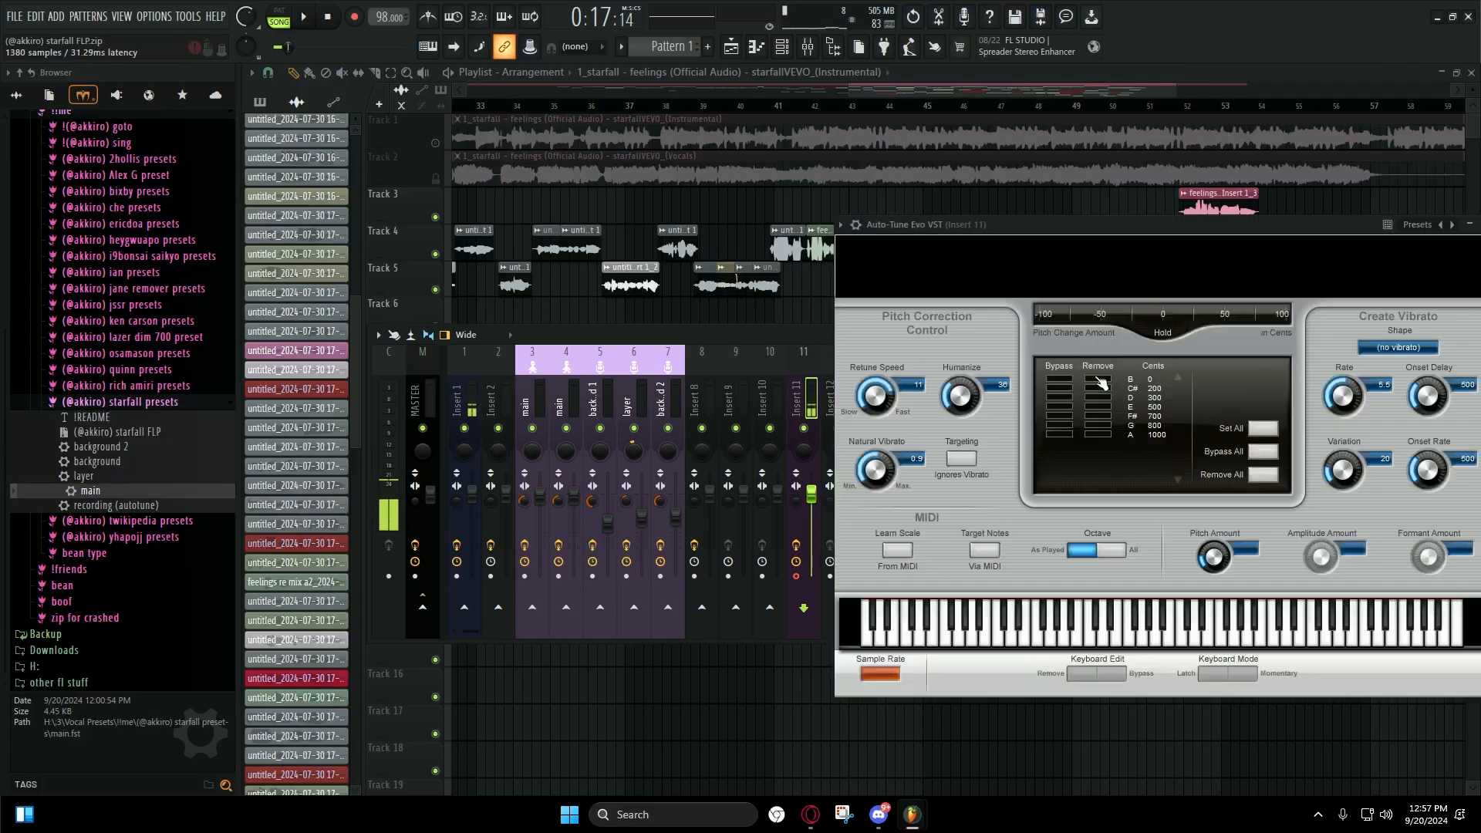
pyautogui.moveTo(953, 224); pyautogui.dragTo(534, 205)
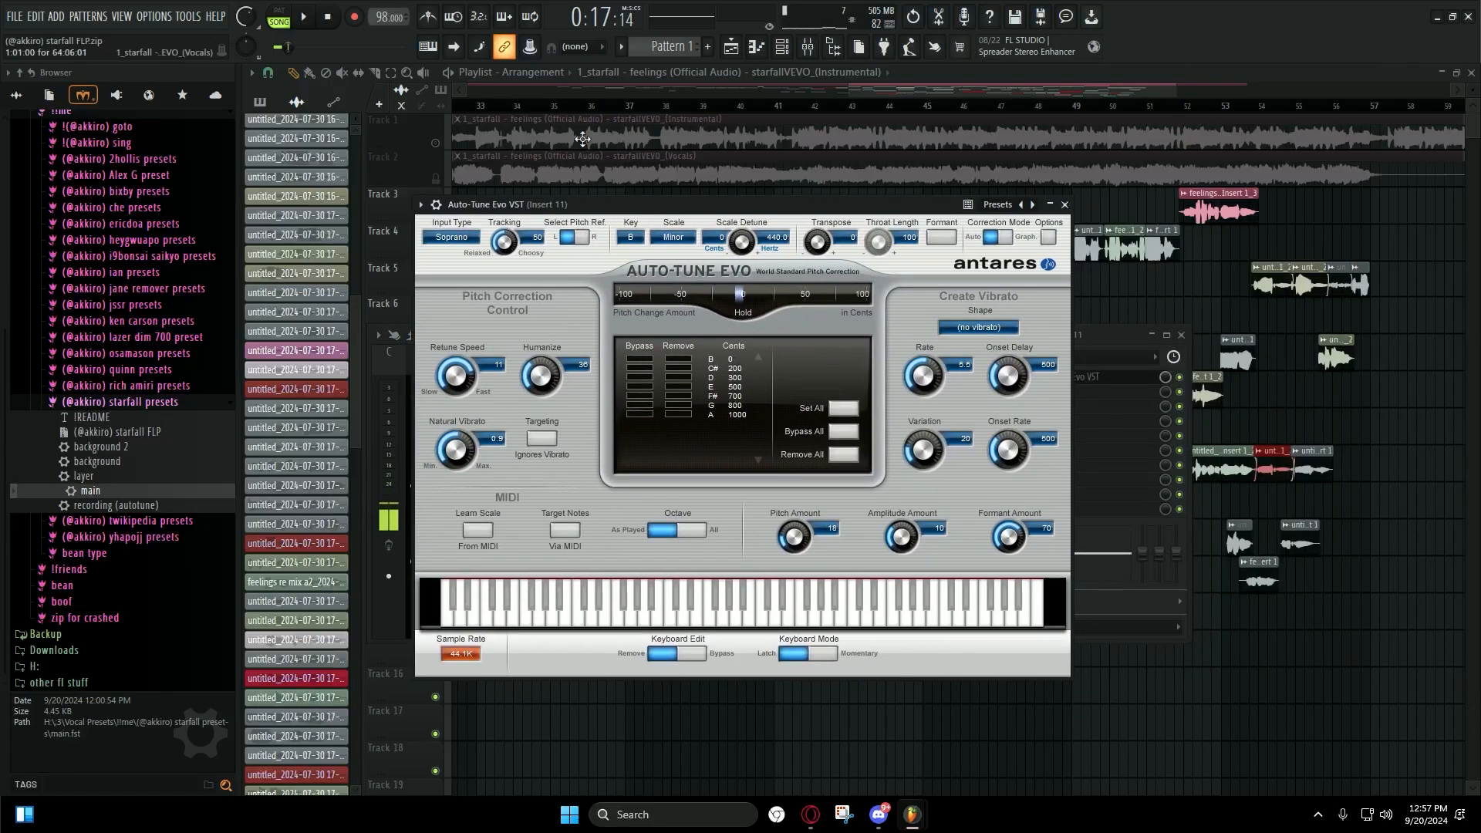
pyautogui.moveTo(693, 205); pyautogui.dragTo(655, 153)
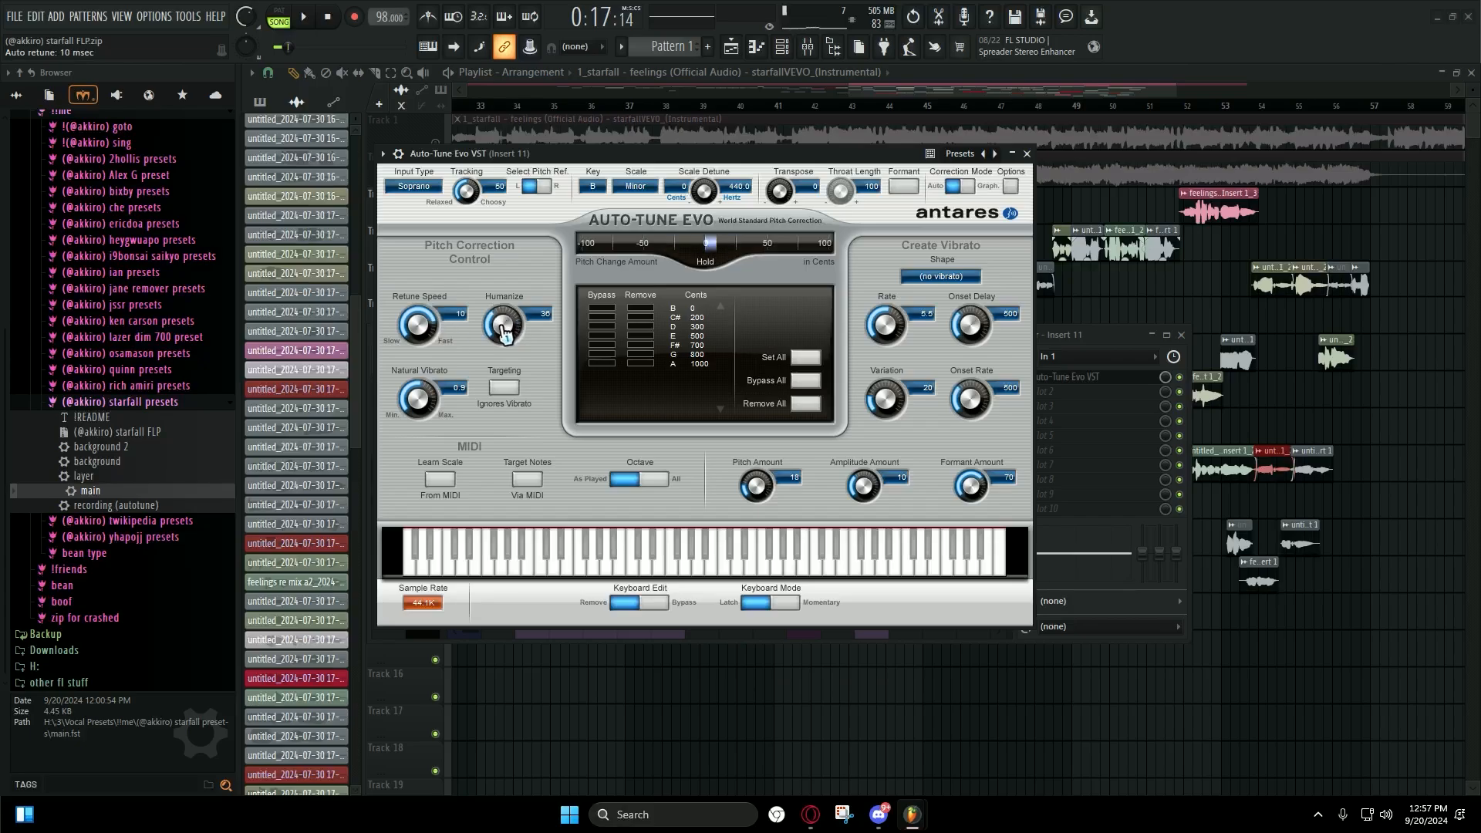
# Step: Leave Auto-Tune and look over the OTT settings on the main channel at mixer insert 13
pyautogui.click(1027, 154)
pyautogui.moveTo(102, 480); pyautogui.dragTo(221, 517)
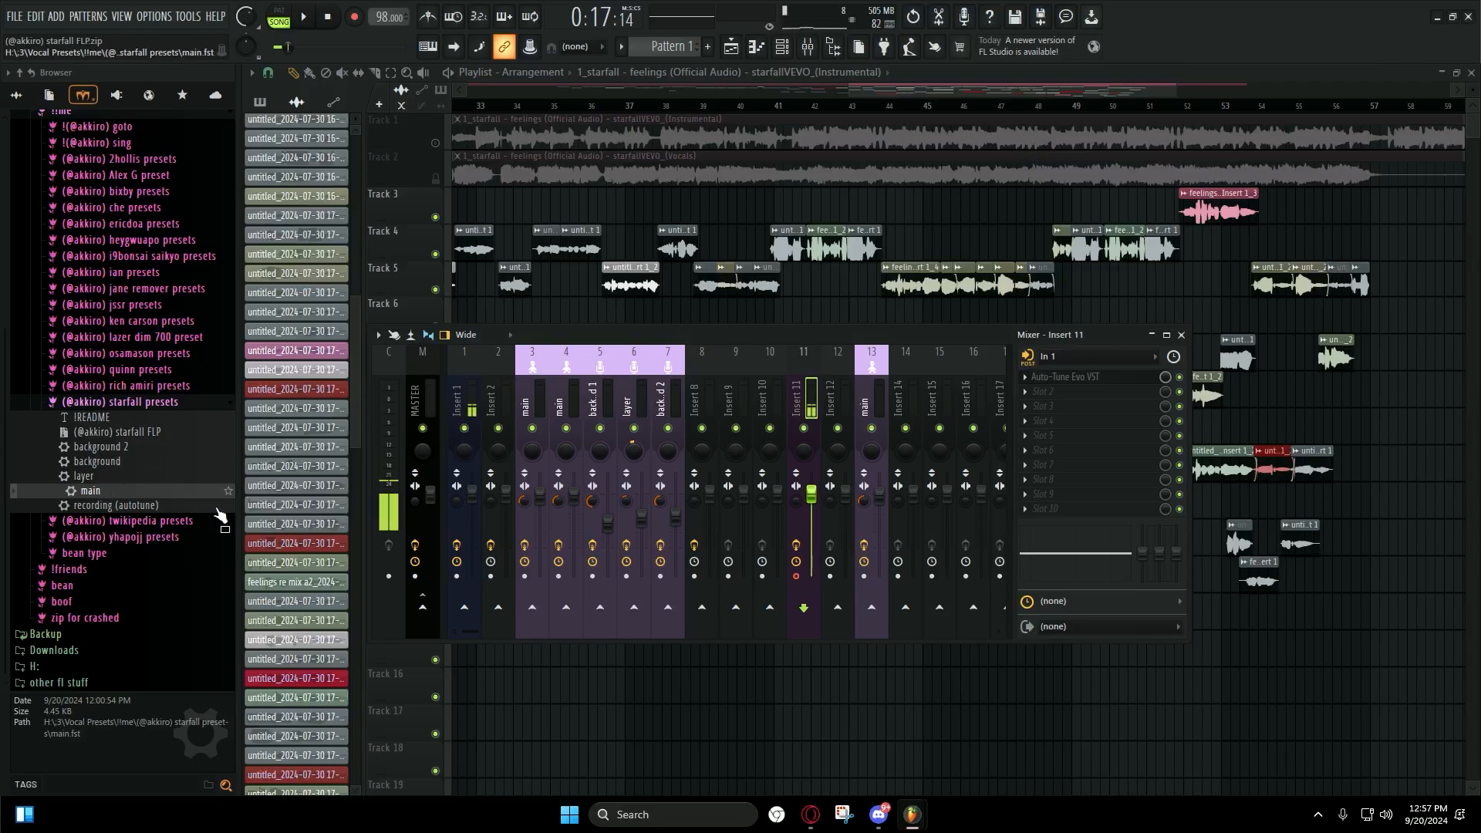
pyautogui.click(880, 402)
pyautogui.click(1095, 511)
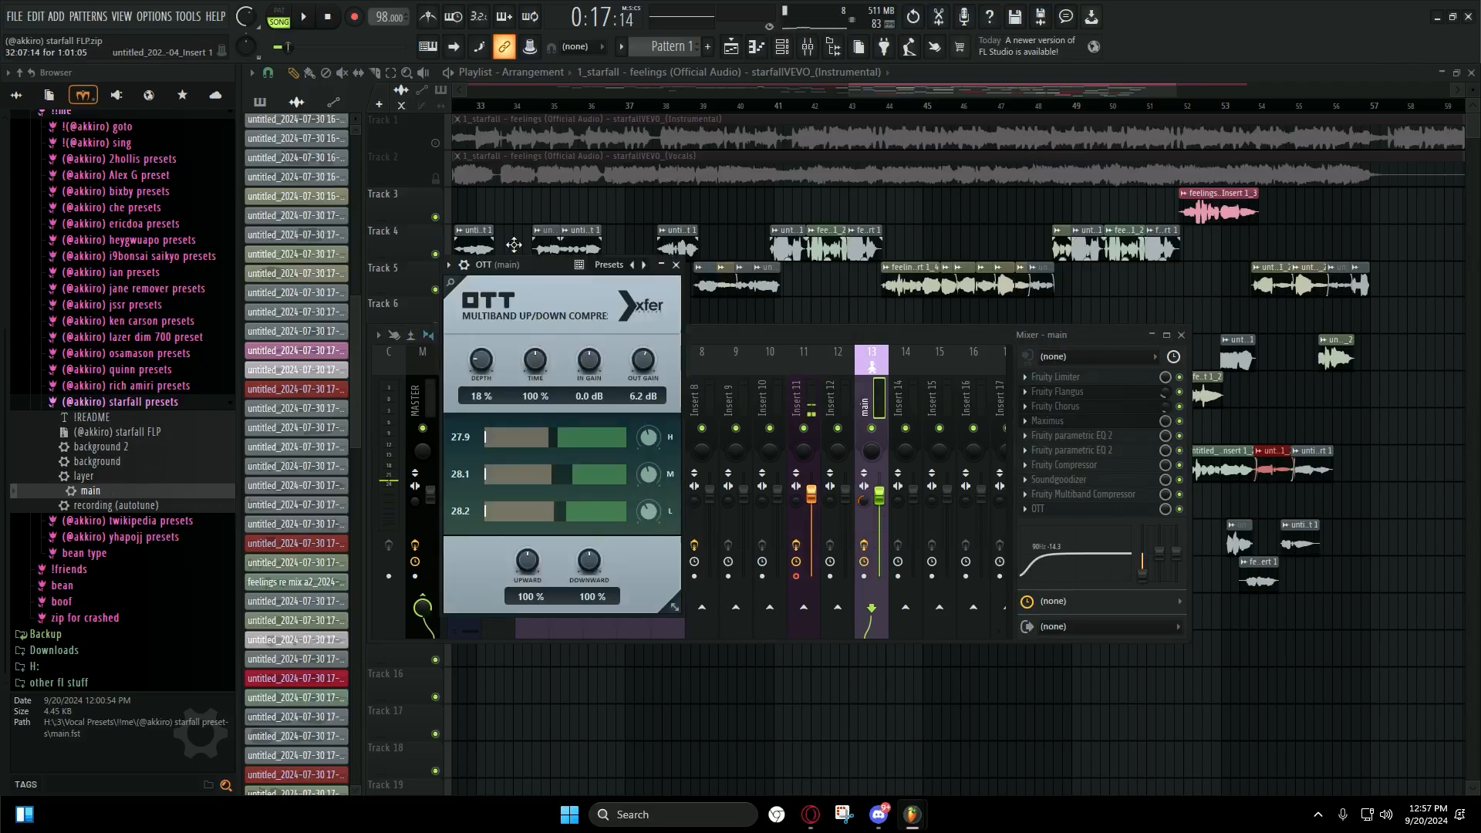
pyautogui.moveTo(545, 254); pyautogui.dragTo(657, 197)
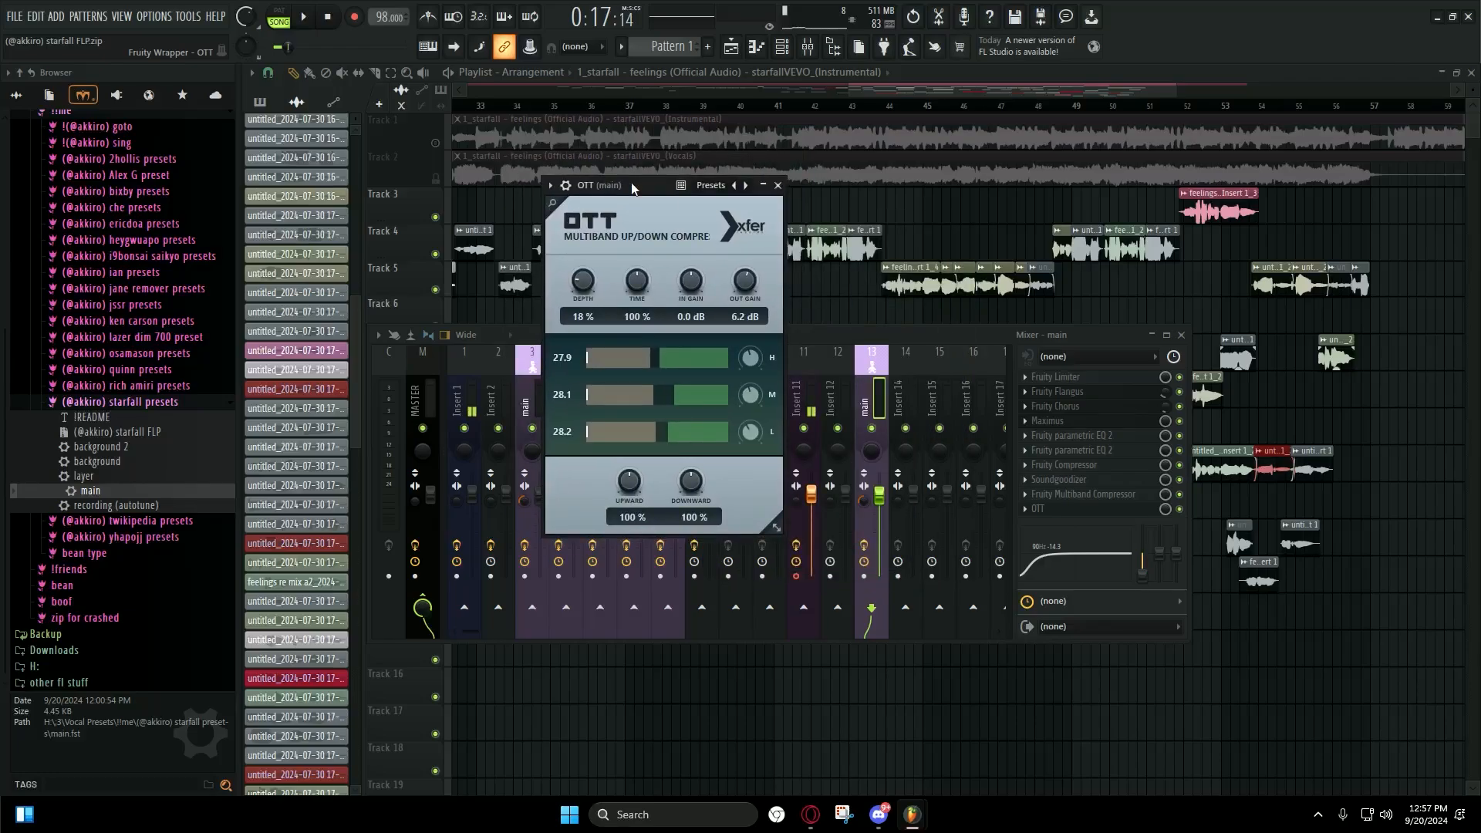
pyautogui.click(779, 186)
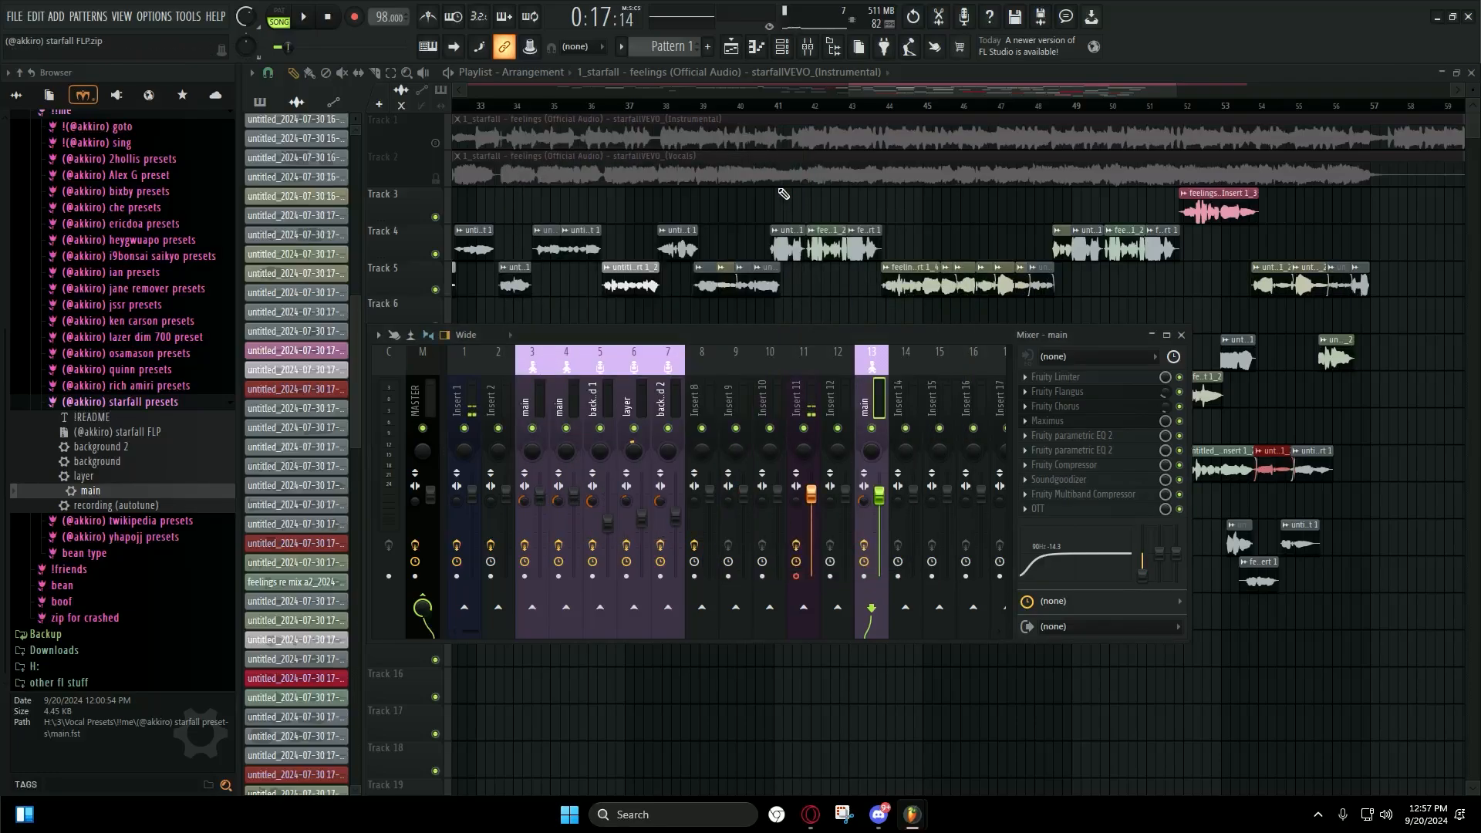
# Step: Load the layer, background and background 2 presets onto mixer inserts 14, 15 and 16, checking the layer channel's OTT along the way
pyautogui.moveTo(110, 478); pyautogui.dragTo(904, 444)
pyautogui.click(1084, 436)
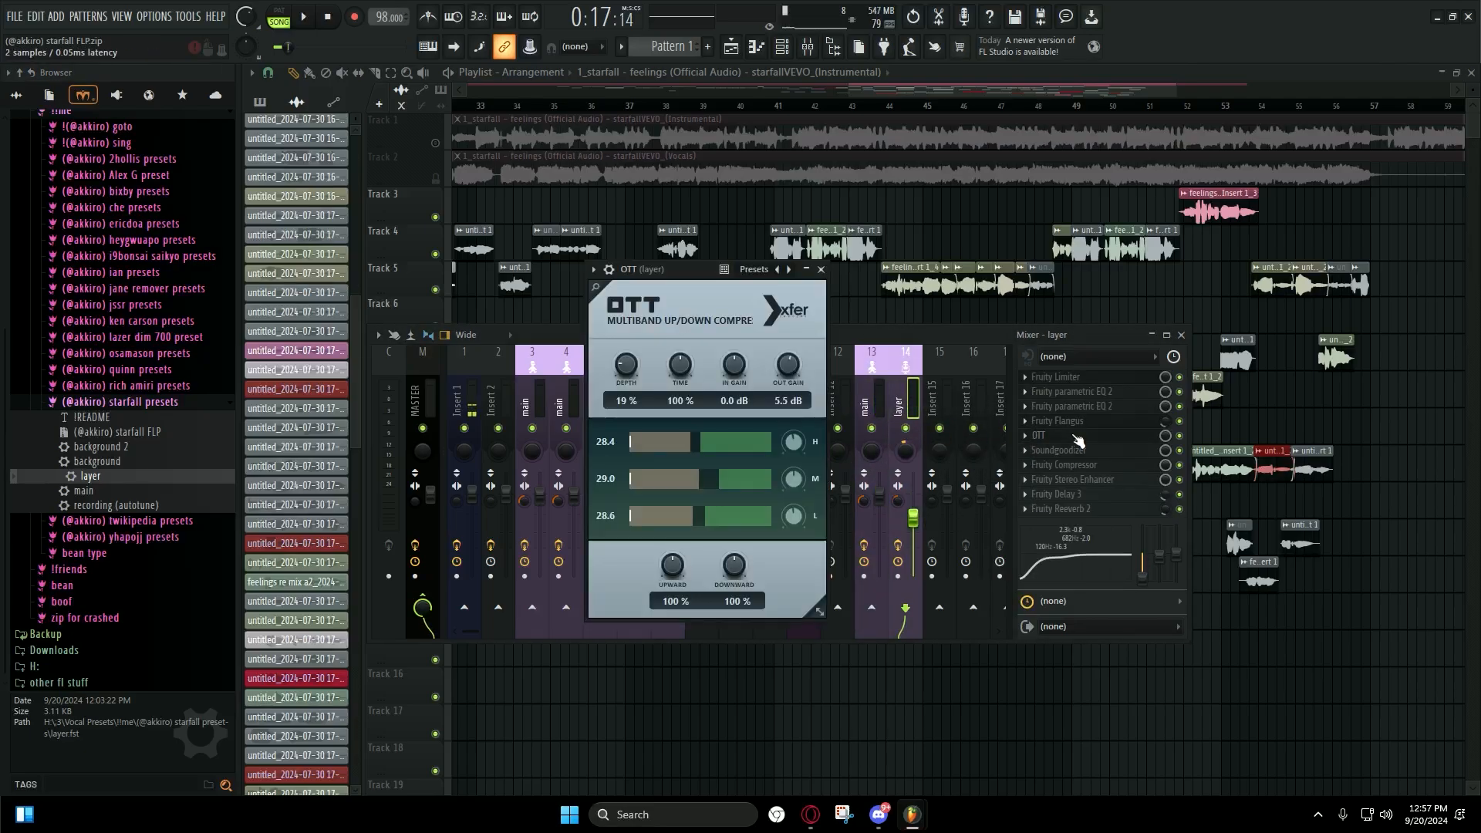
pyautogui.moveTo(698, 279); pyautogui.dragTo(913, 262)
pyautogui.click(877, 254)
pyautogui.moveTo(102, 461); pyautogui.dragTo(971, 398)
# Step: Try routing insert 11 in turn to the layer, background 1 and background 2 channels on inserts 14, 15 and 16
pyautogui.click(814, 400)
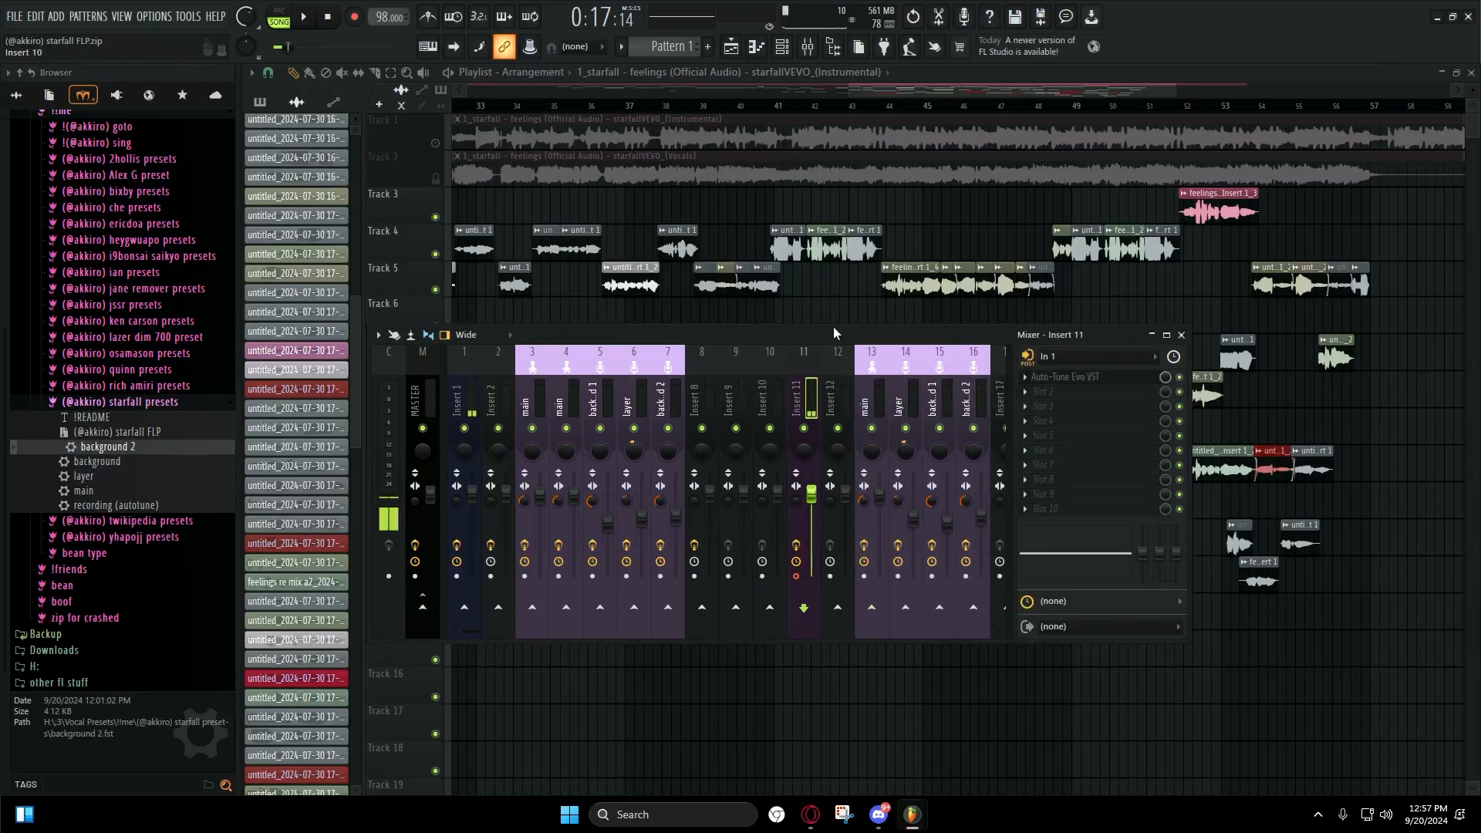
pyautogui.click(909, 606)
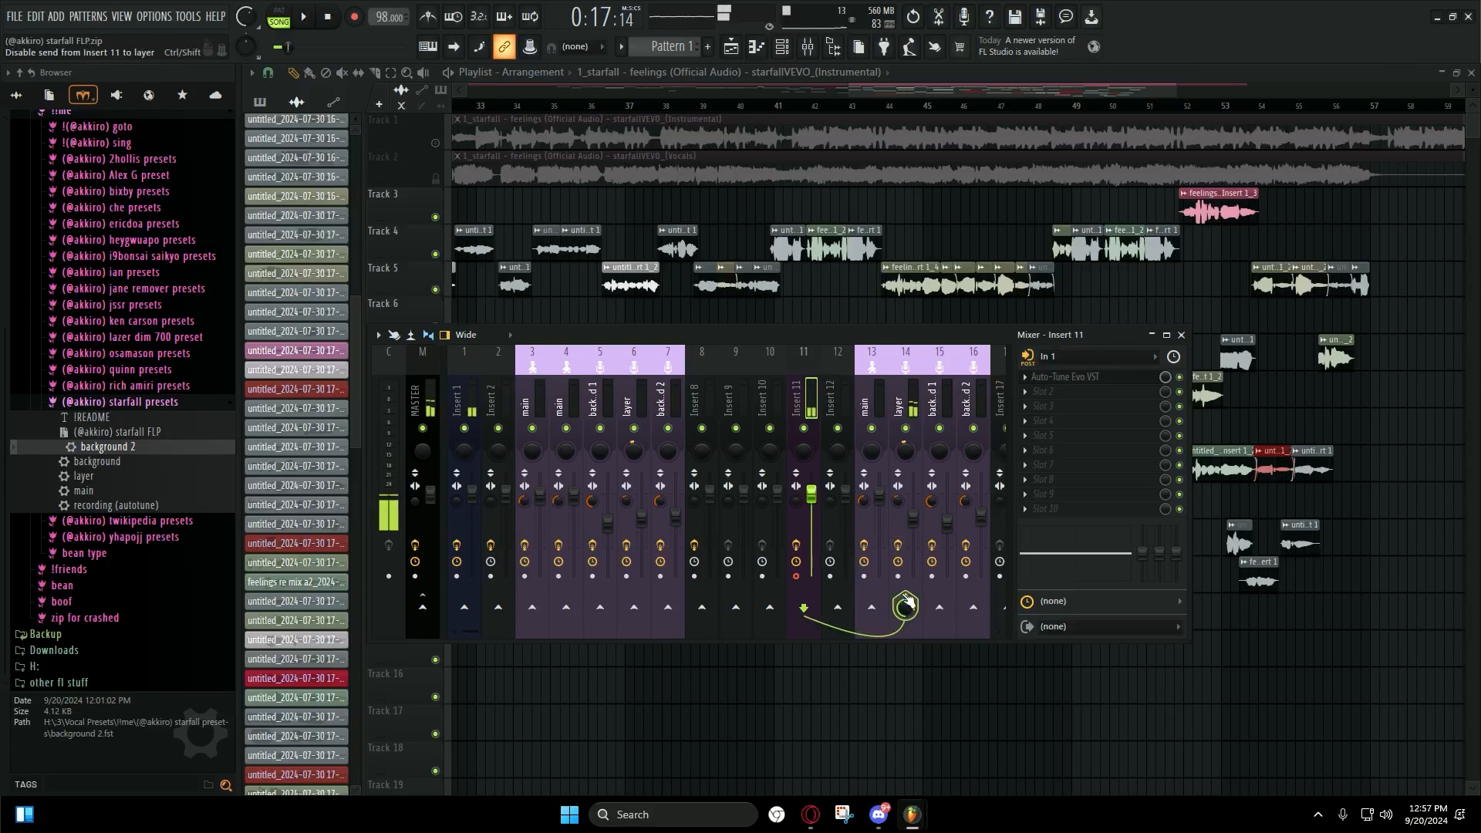
pyautogui.click(941, 609)
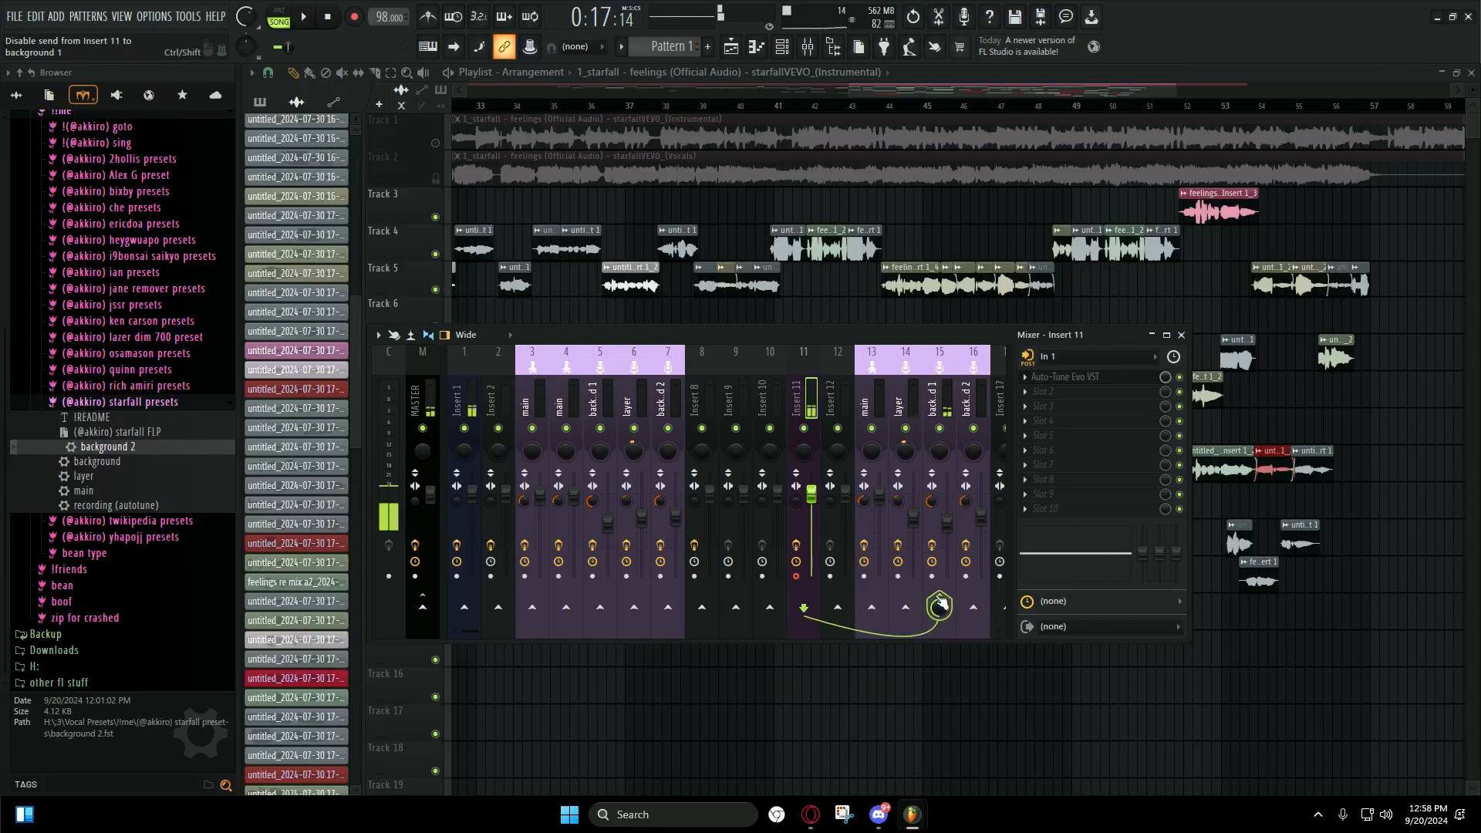
pyautogui.click(941, 605)
pyautogui.click(971, 609)
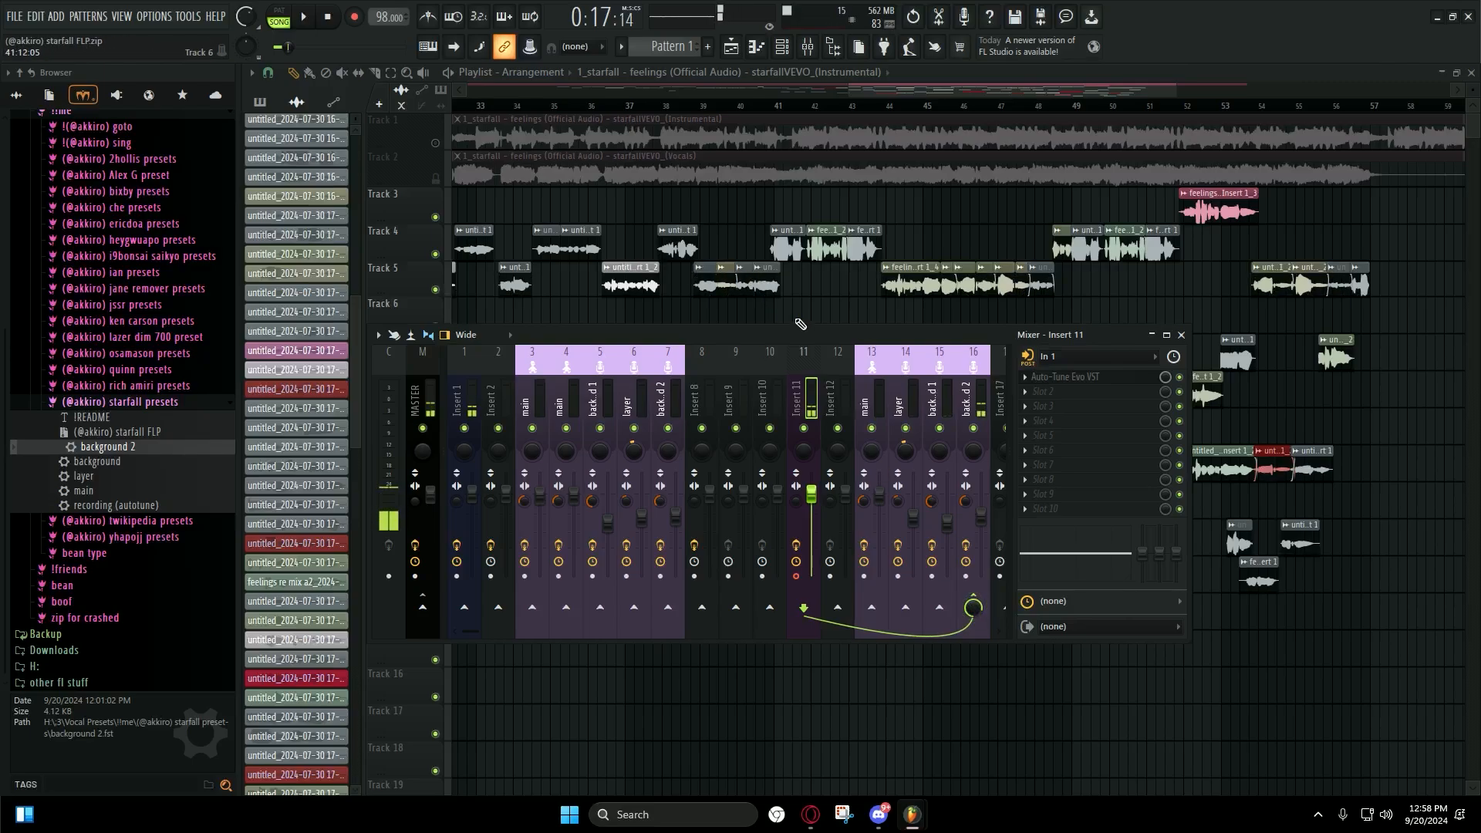
pyautogui.click(977, 598)
# Step: Reset the song position and place the playhead at about bar 32 of the playlist
pyautogui.press('F9')
pyautogui.scroll(-5, 838, 312)
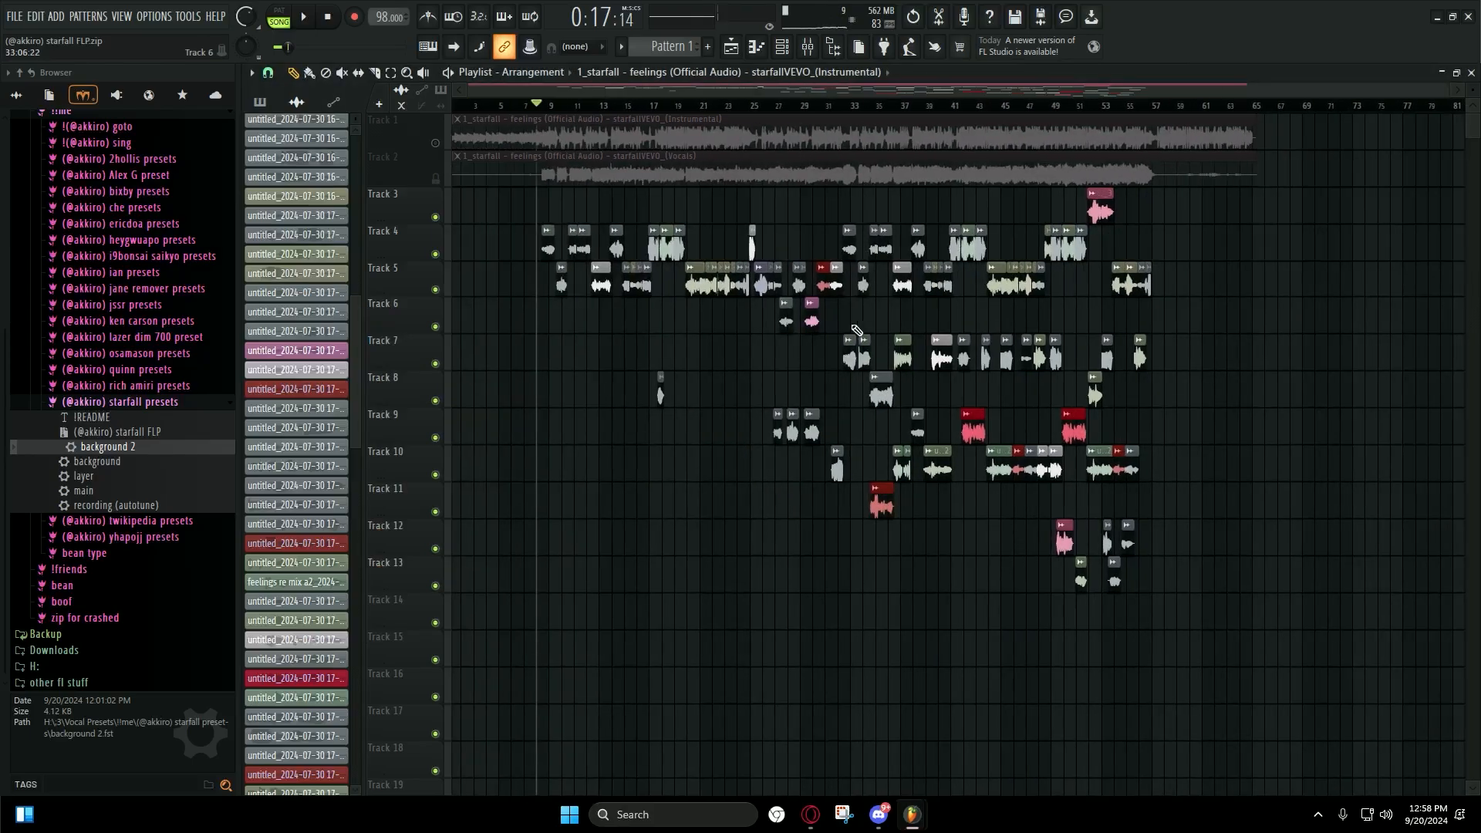
pyautogui.click(331, 19)
pyautogui.scroll(2, 1107, 231)
pyautogui.click(814, 46)
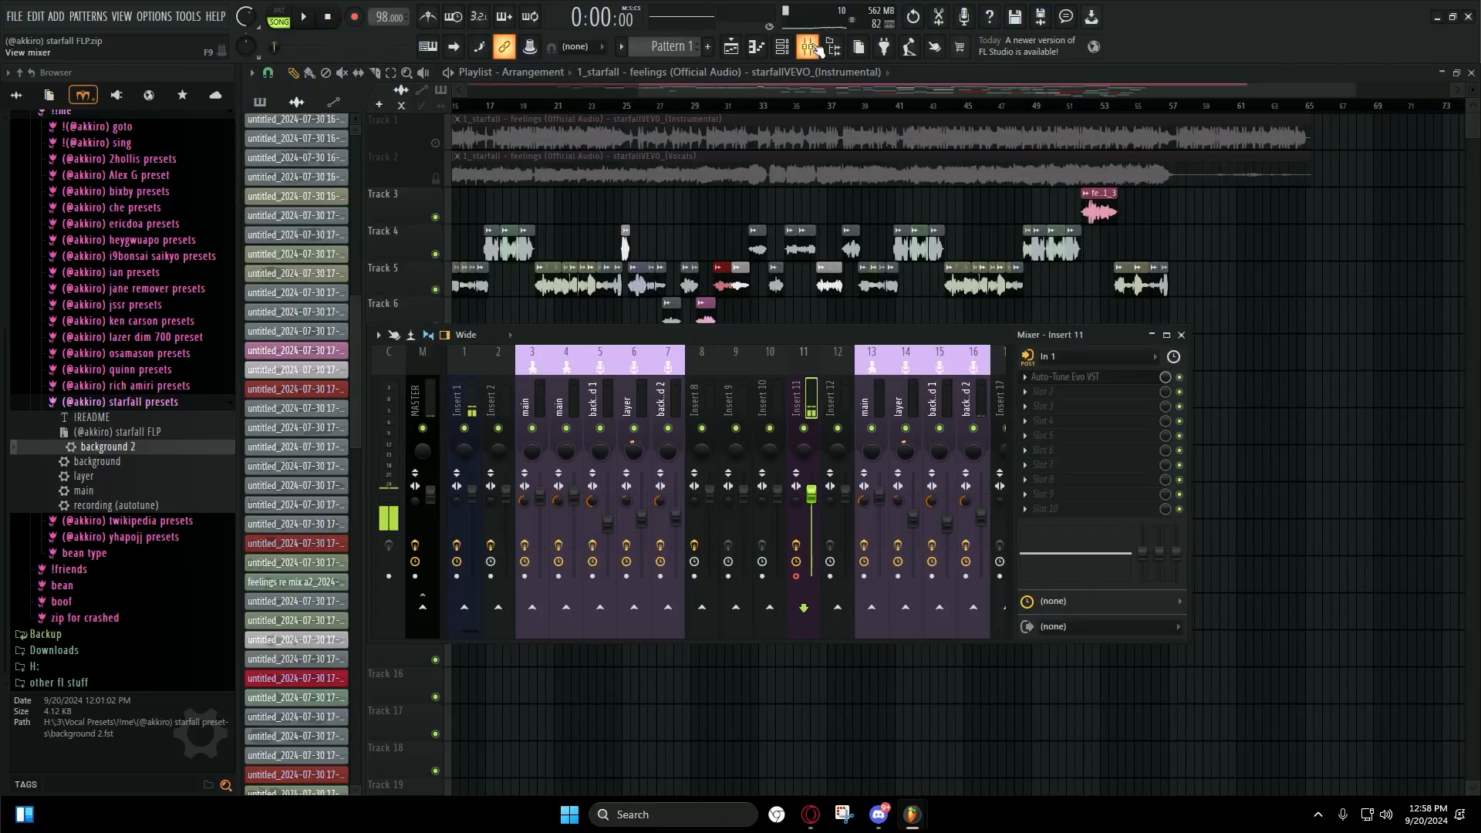
pyautogui.click(814, 48)
pyautogui.click(748, 106)
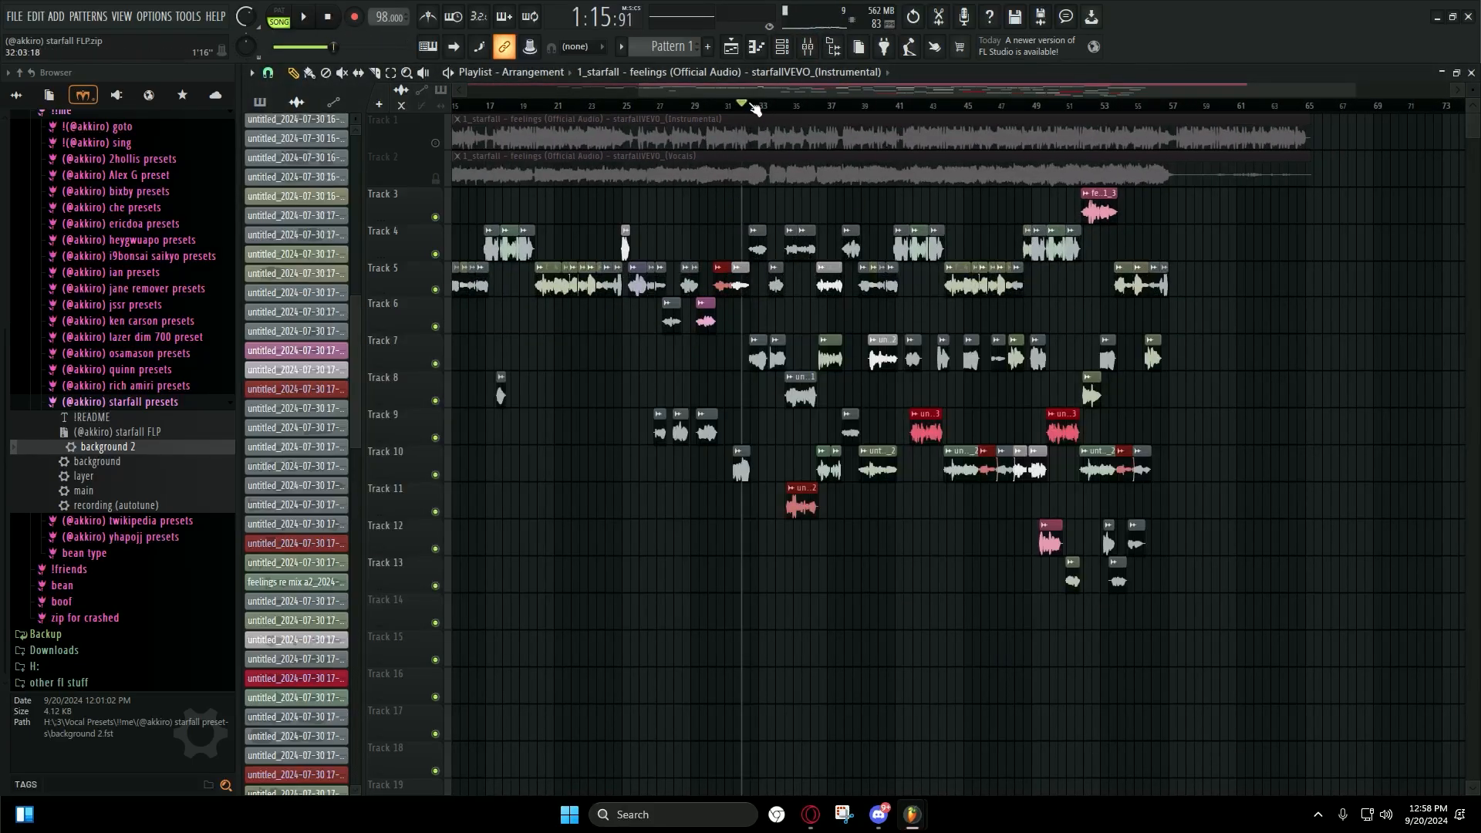
pyautogui.scroll(3, 872, 138)
# Step: Leave only the two main vocal channels, inserts 3 and 4, unmuted in the mixer
pyautogui.click(806, 48)
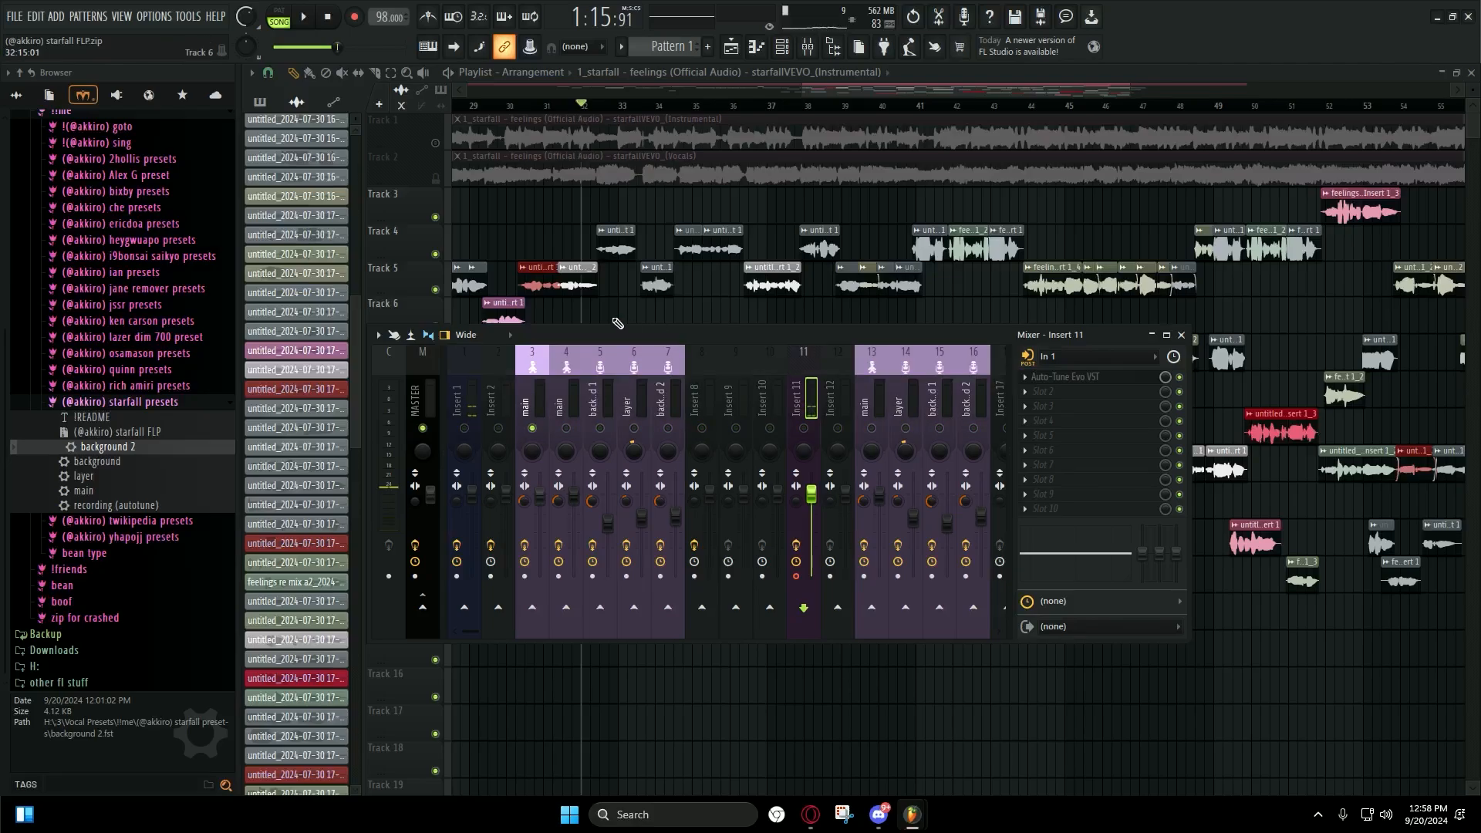
pyautogui.hscroll(1, 617, 322)
pyautogui.click(808, 47)
pyautogui.click(808, 46)
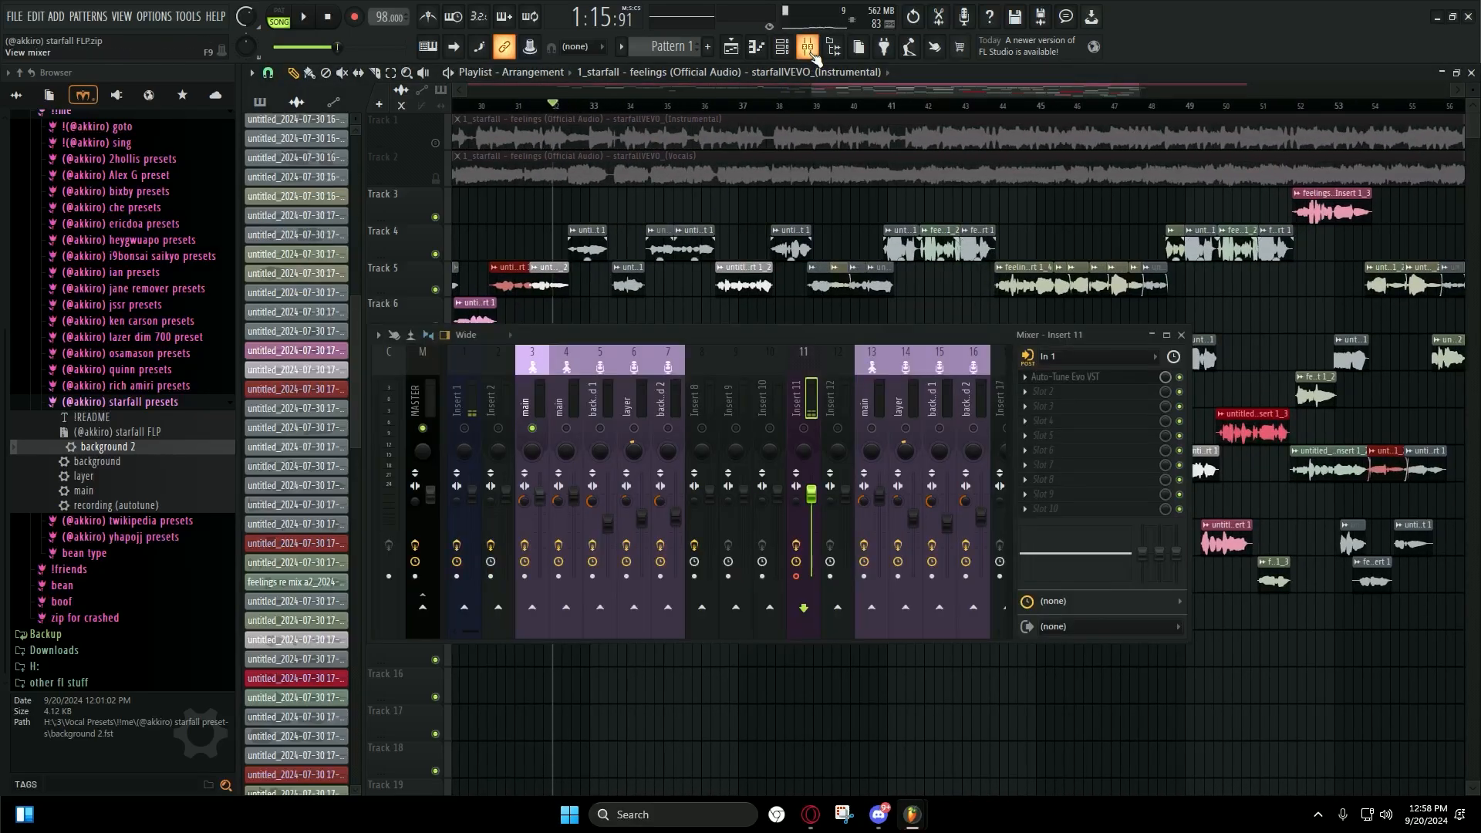
pyautogui.click(812, 51)
pyautogui.click(808, 47)
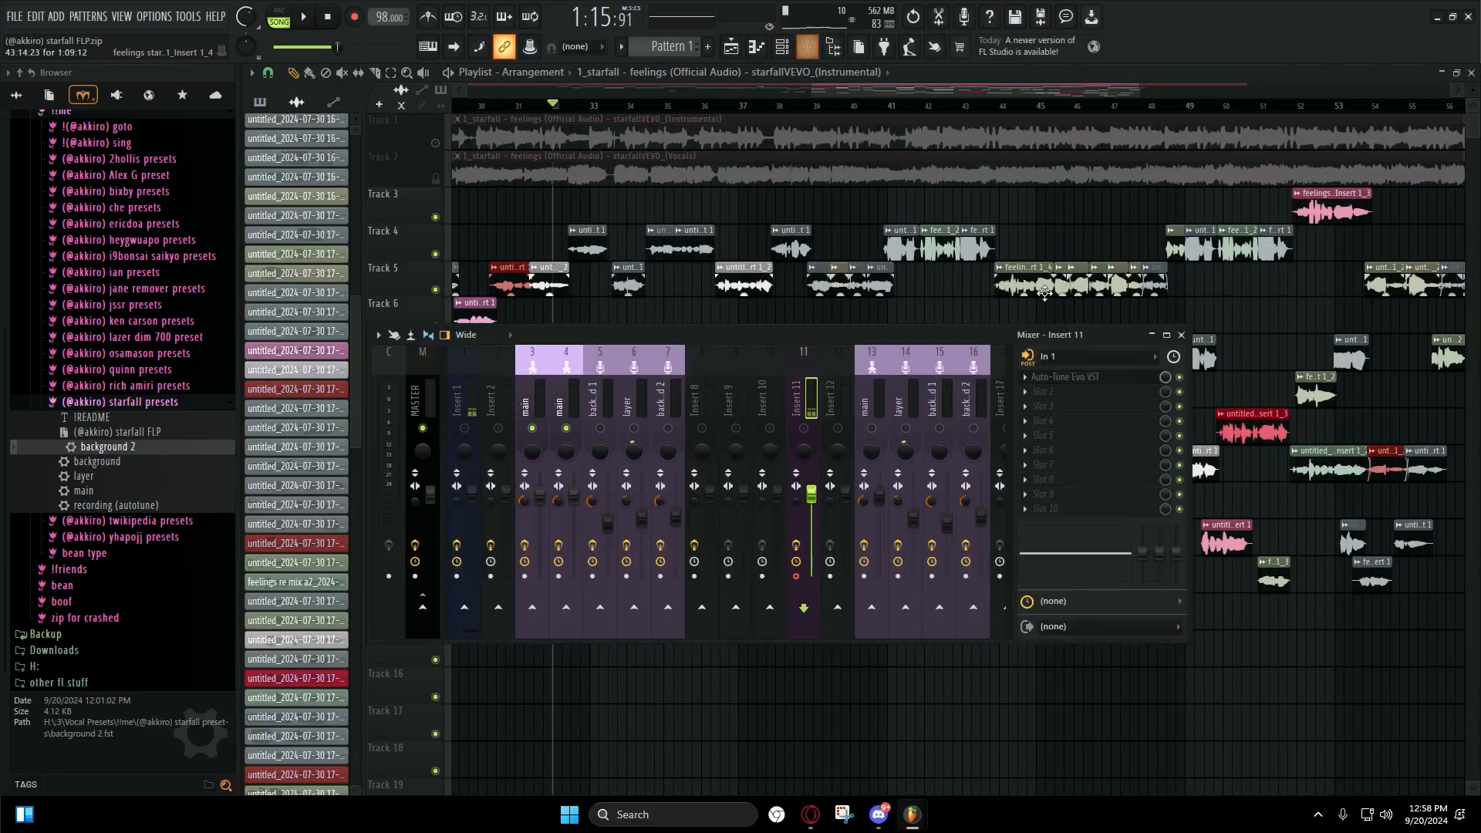
# Step: Set the external audio input of mixer insert 11 to (none)
pyautogui.click(1071, 358)
pyautogui.click(1074, 449)
pyautogui.click(808, 46)
# Step: Play the arrangement from about bar 32 and examine the vocal clips together with the vocal channels' activity in the mixer
pyautogui.press('space')
pyautogui.scroll(4, 598, 274)
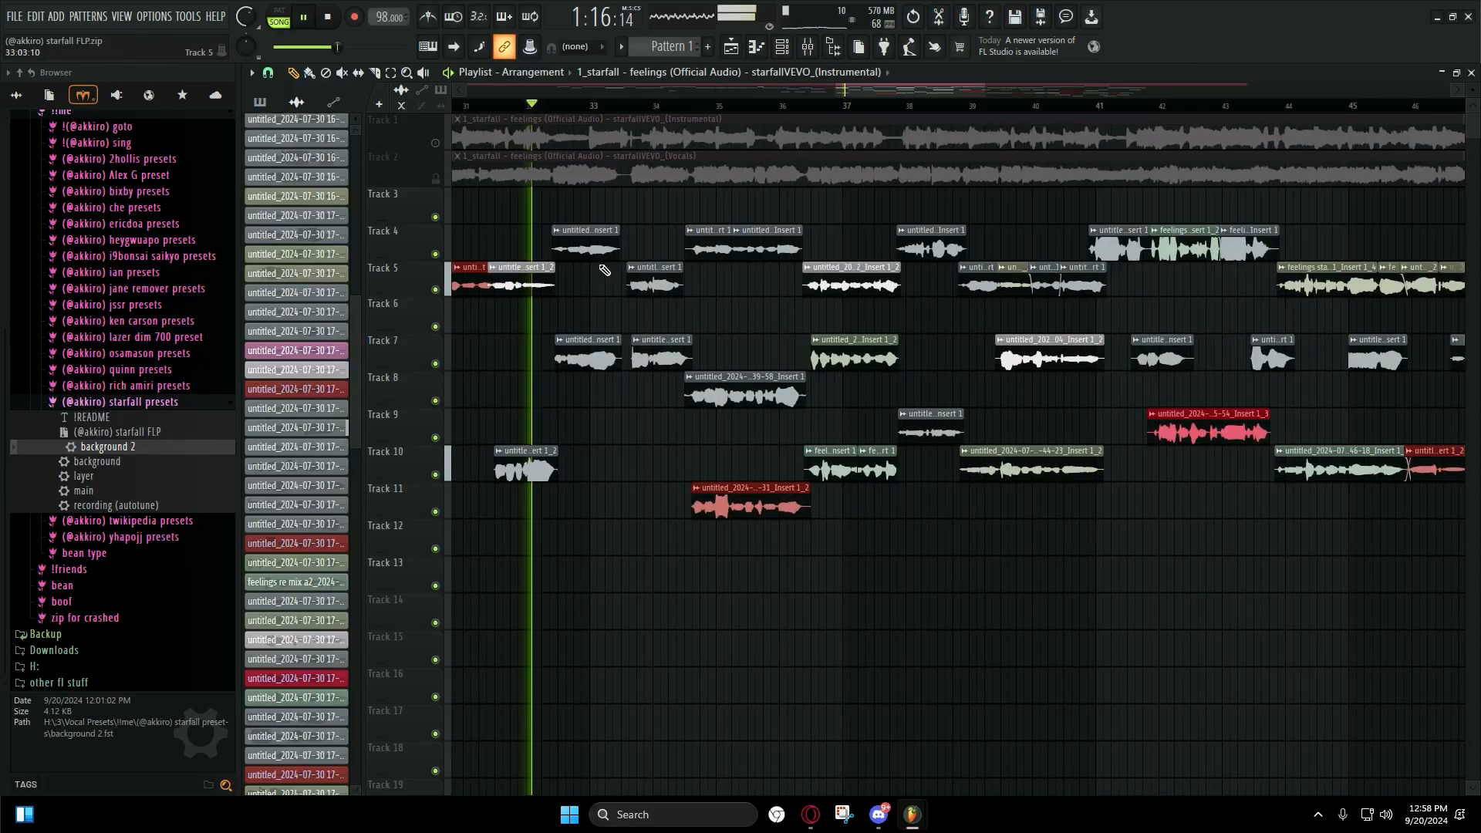
pyautogui.scroll(-3, 602, 283)
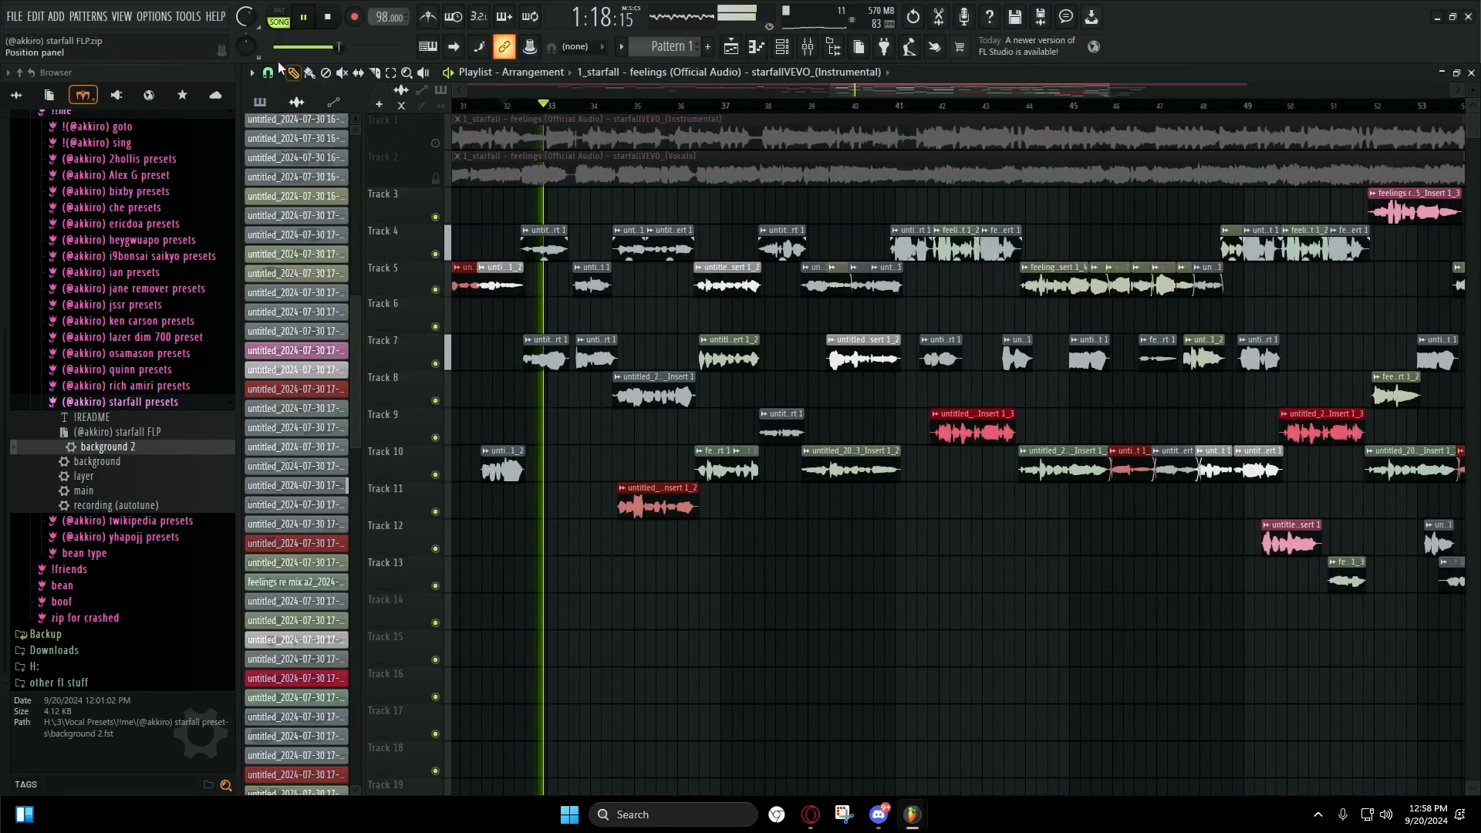
pyautogui.click(808, 46)
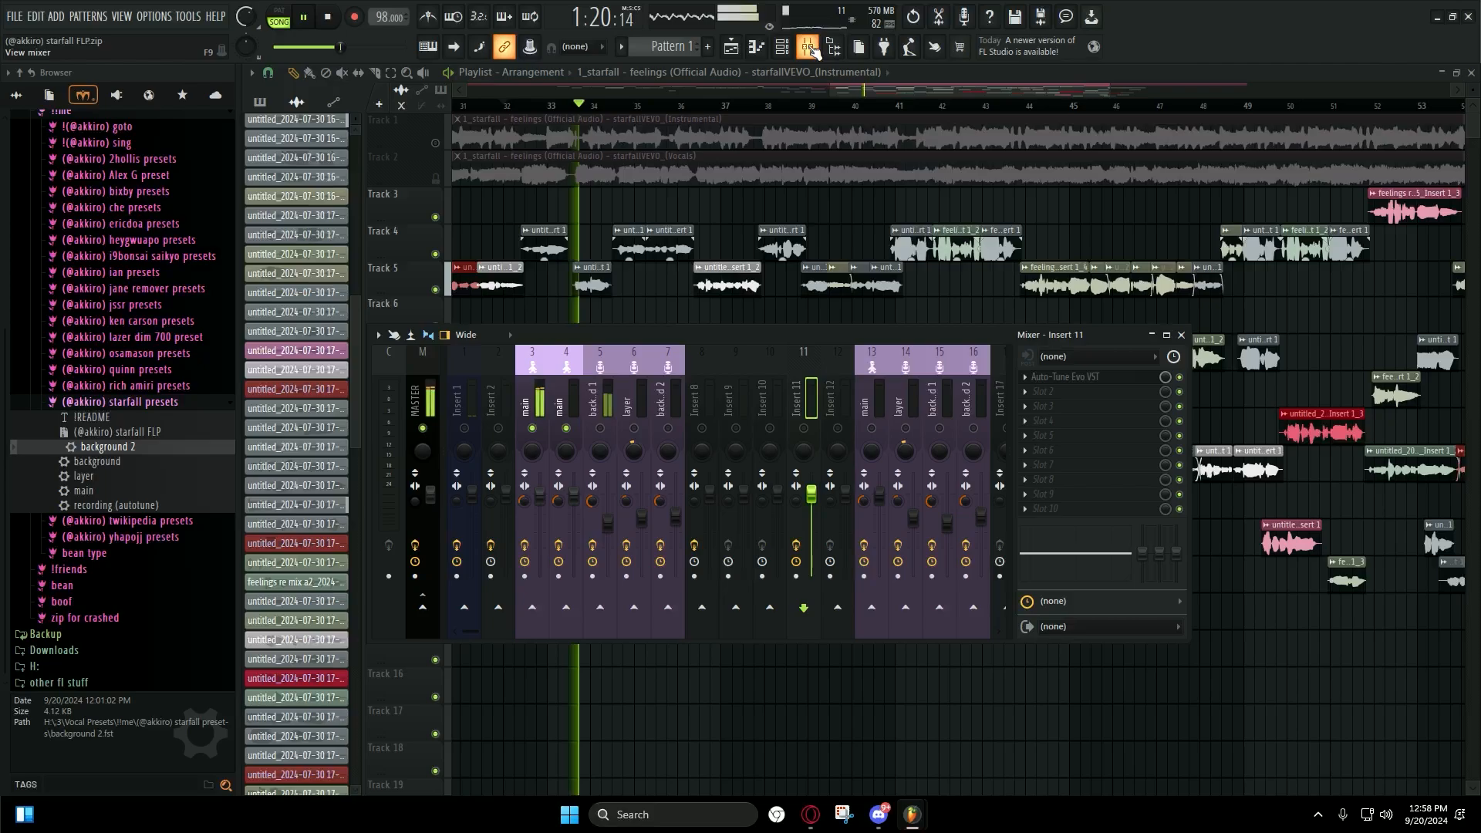
pyautogui.click(463, 402)
pyautogui.rightClick(684, 308)
pyautogui.scroll(-3, 686, 305)
pyautogui.scroll(2, 895, 231)
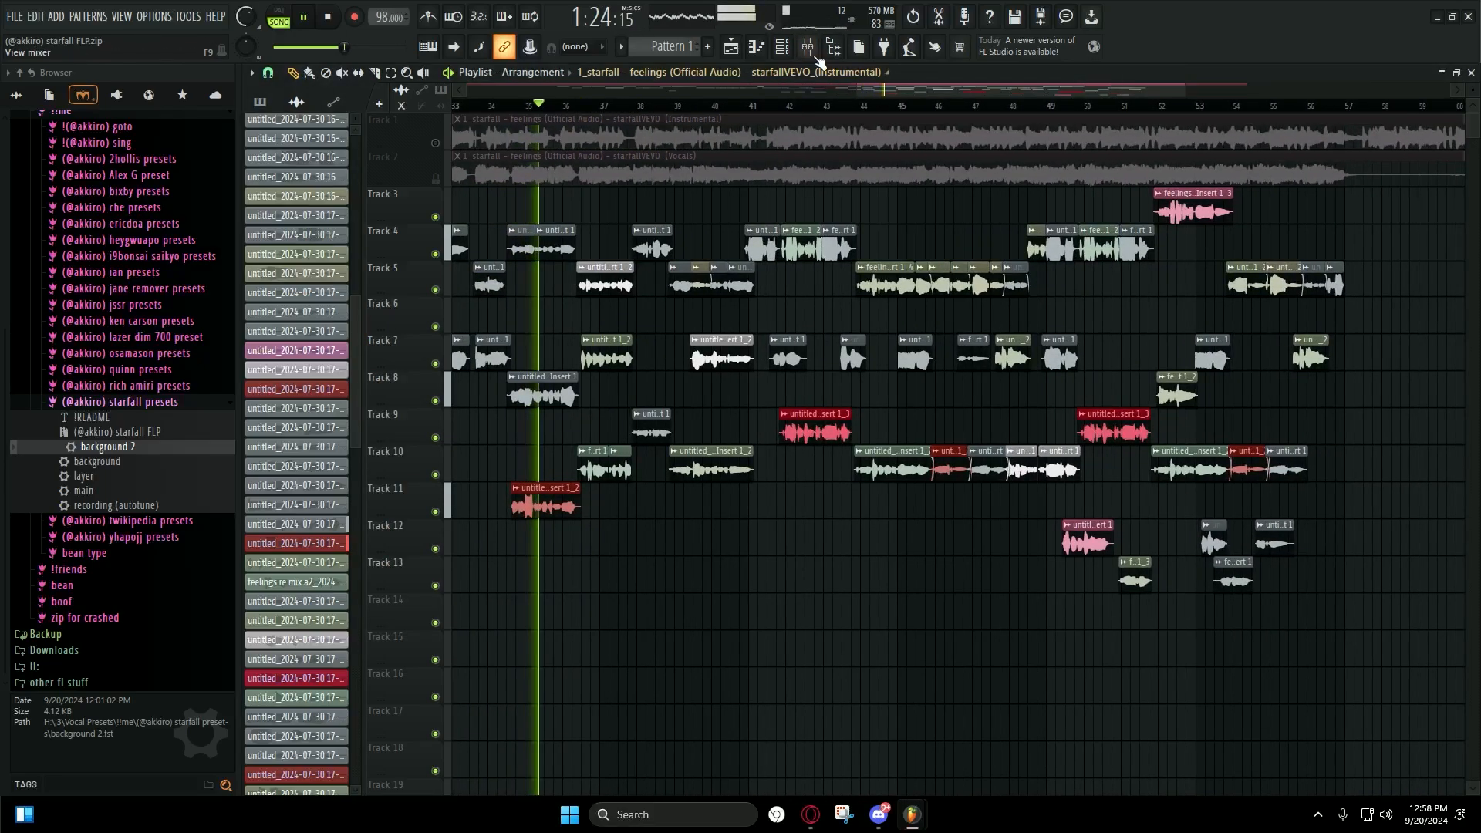
pyautogui.click(808, 47)
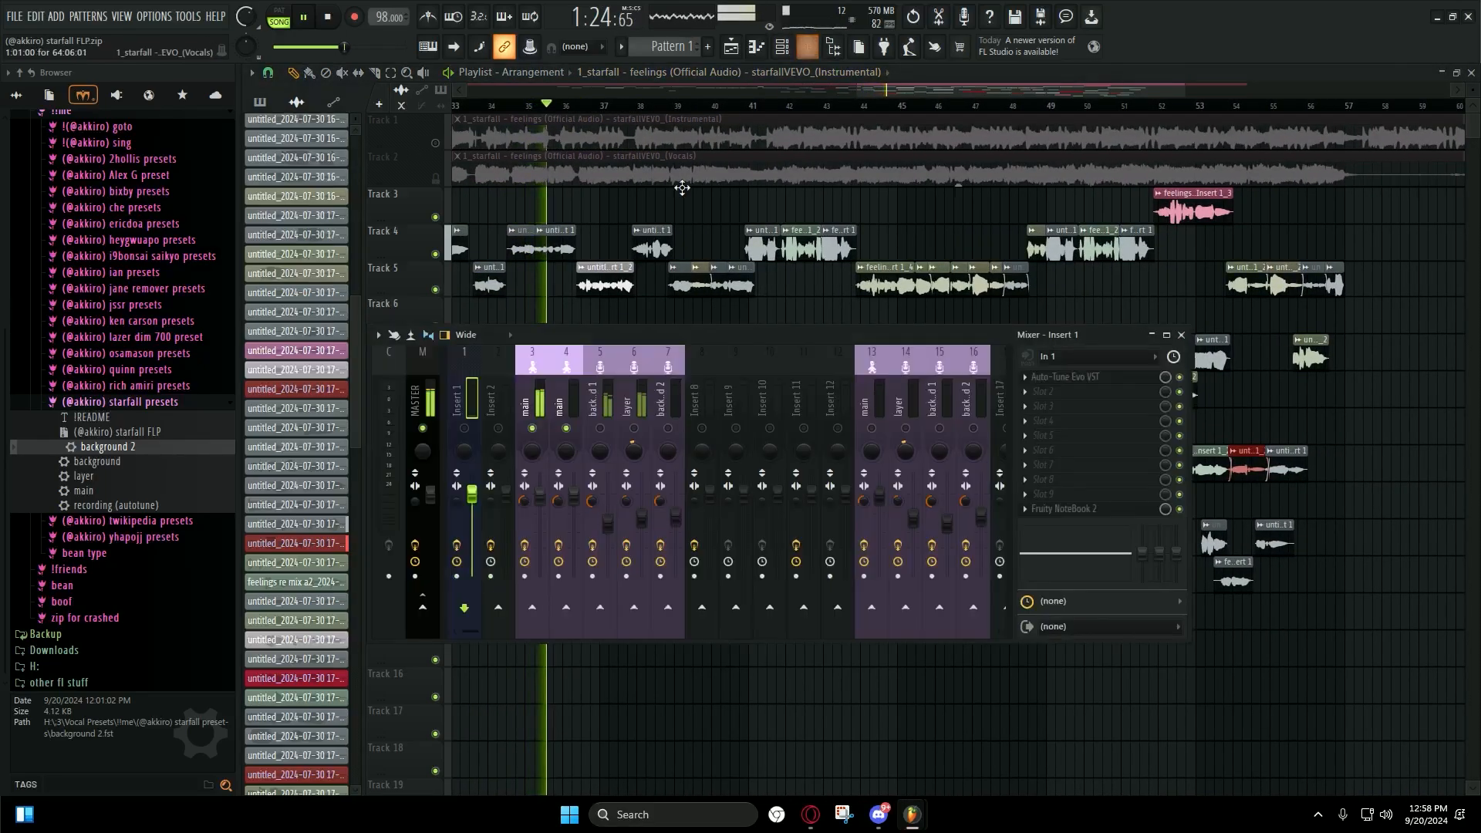
pyautogui.rightClick(573, 318)
pyautogui.scroll(2, 586, 301)
# Step: Replay the arrangement from about bar 32 and examine how the vocal clips on tracks 4 to 11 overlap and alternate
pyautogui.click(698, 107)
pyautogui.scroll(3, 687, 327)
pyautogui.scroll(-3, 685, 328)
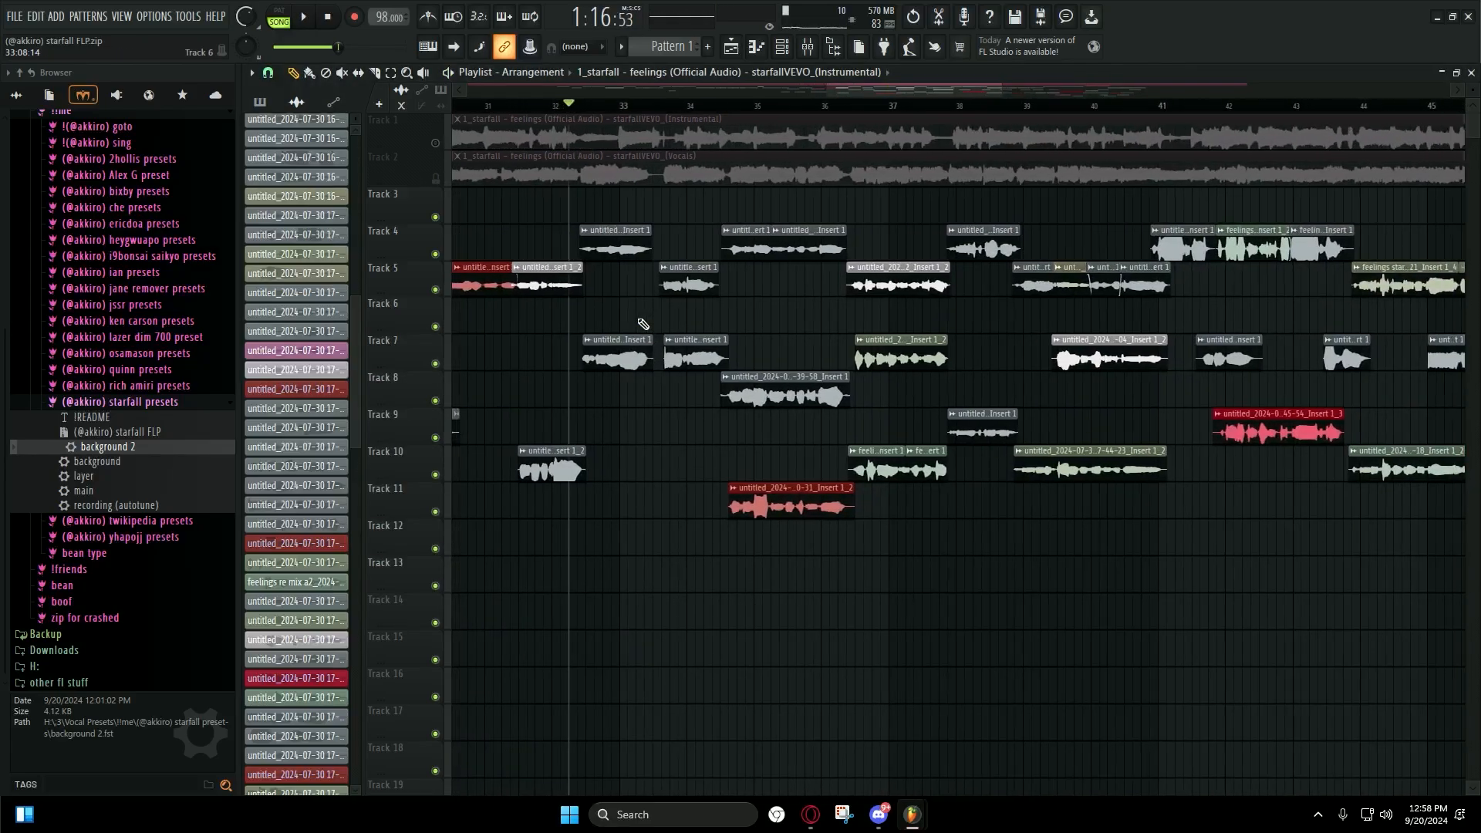
pyautogui.scroll(1, 637, 322)
pyautogui.scroll(-2, 636, 322)
pyautogui.scroll(2, 637, 324)
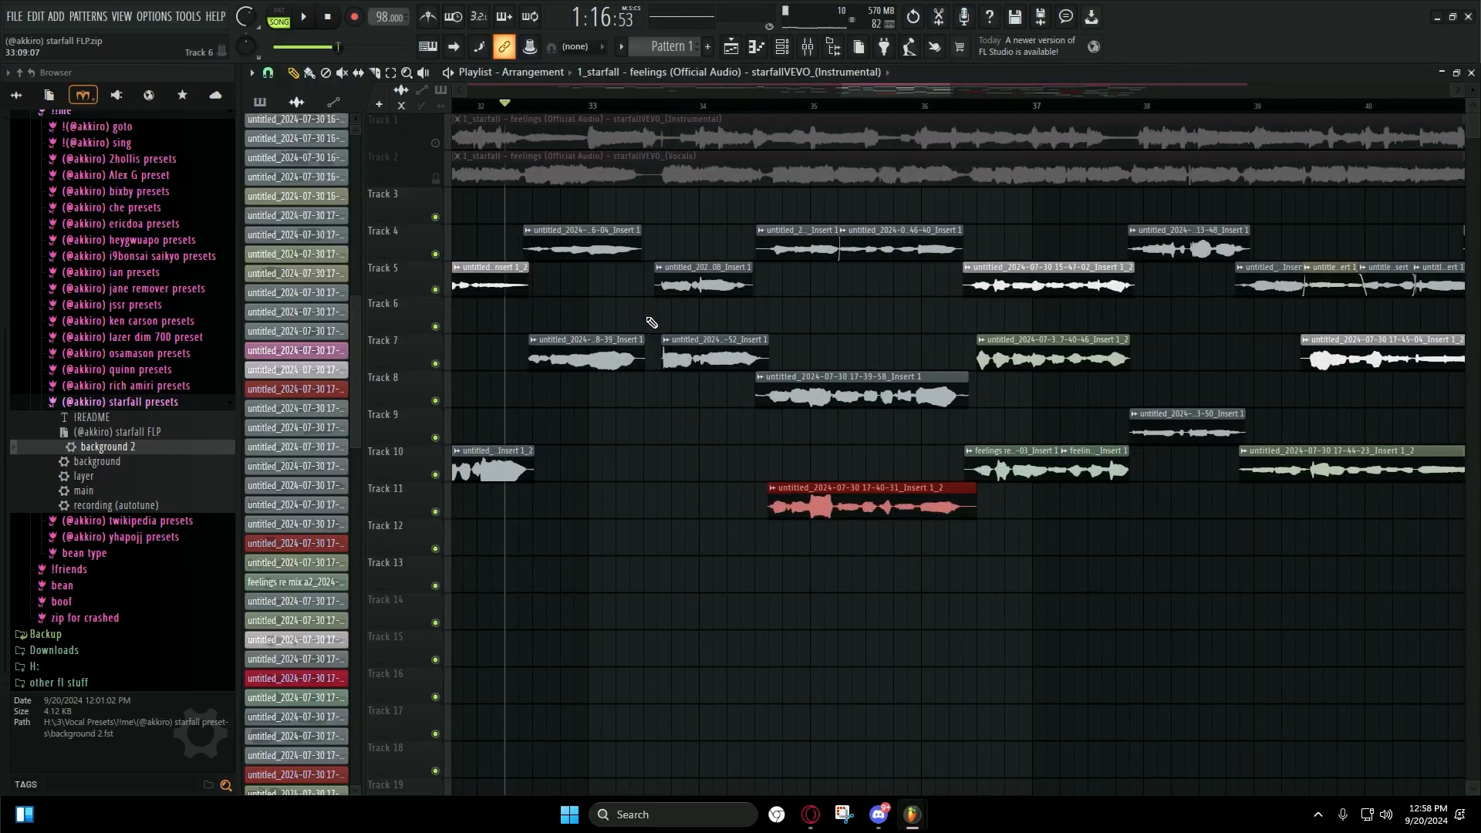
pyautogui.press('space')
pyautogui.scroll(-1, 586, 312)
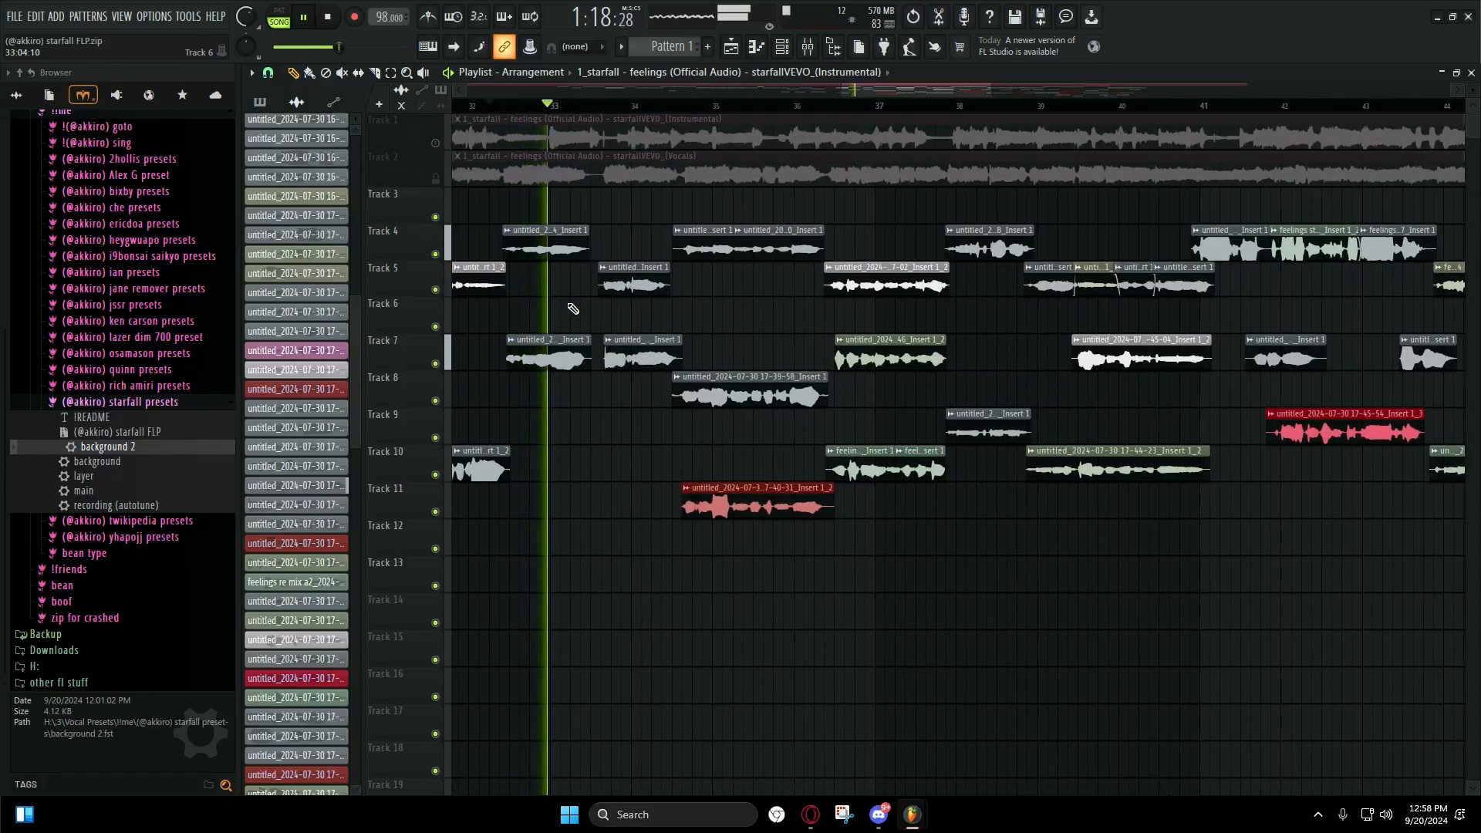
pyautogui.scroll(-1, 602, 324)
pyautogui.scroll(-2, 641, 333)
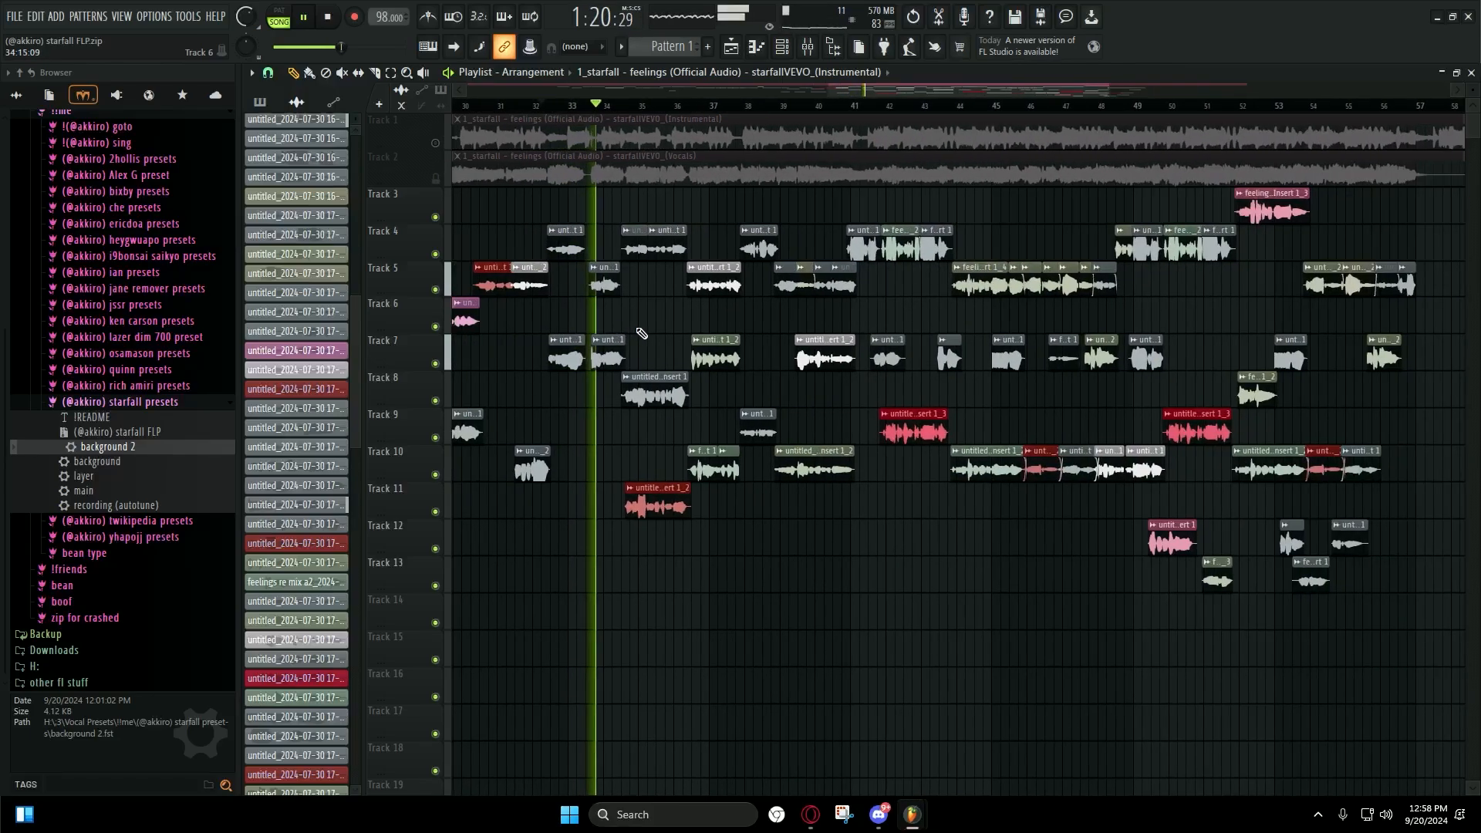
pyautogui.scroll(1, 641, 333)
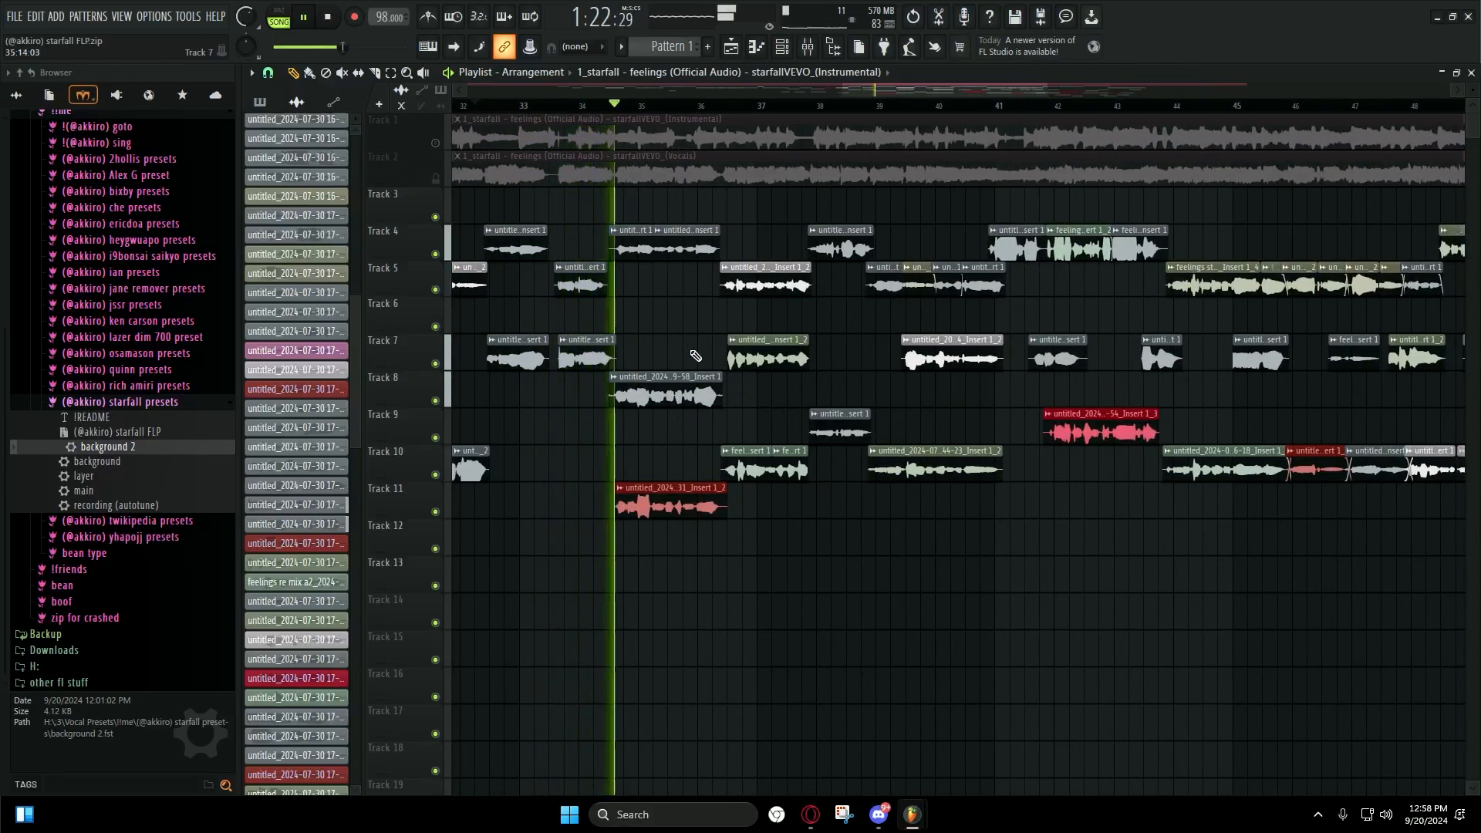
pyautogui.scroll(2, 641, 337)
pyautogui.scroll(-2, 641, 340)
pyautogui.scroll(1, 642, 347)
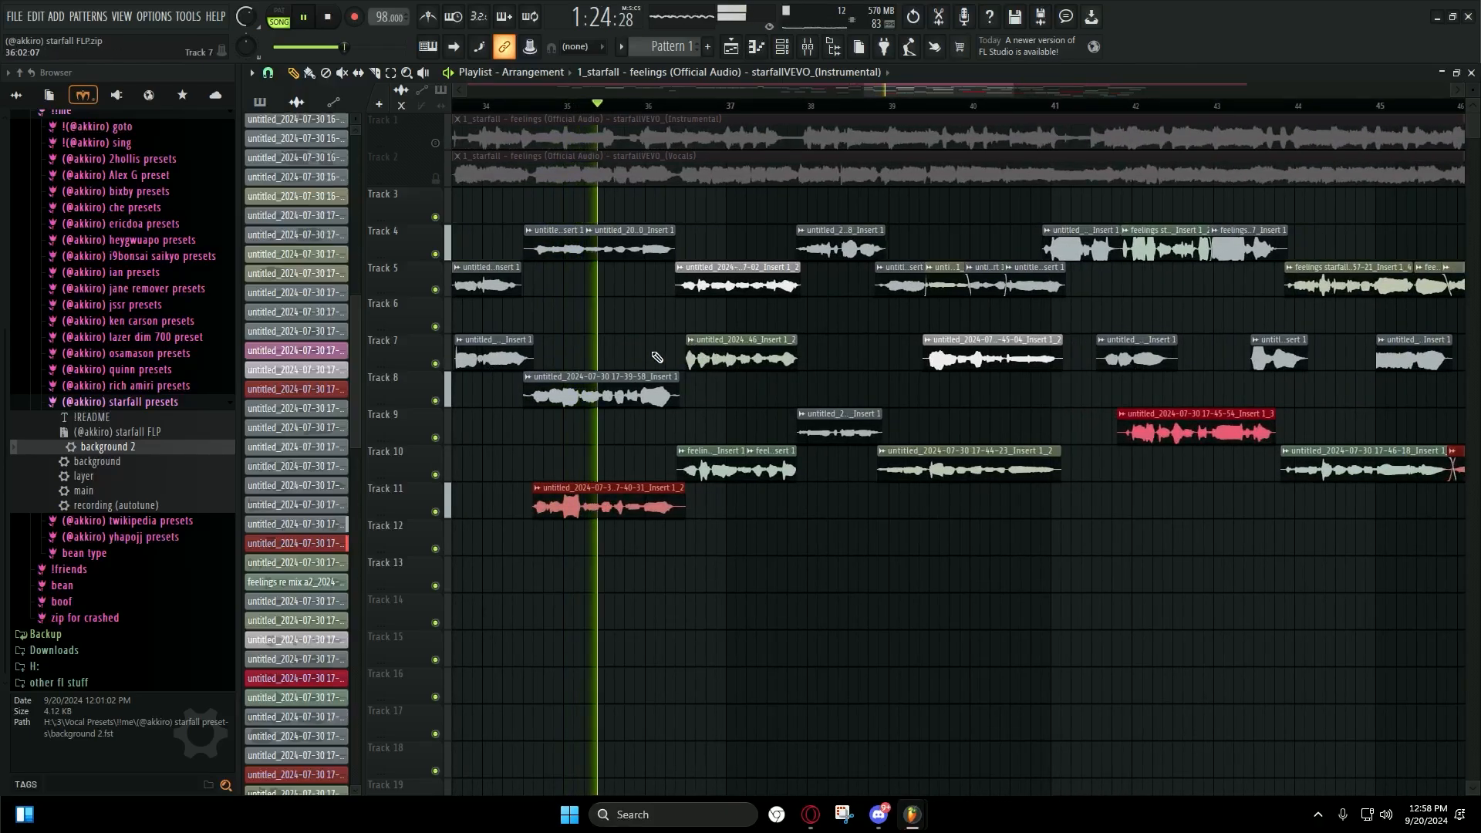
pyautogui.scroll(-3, 641, 353)
pyautogui.scroll(2, 646, 354)
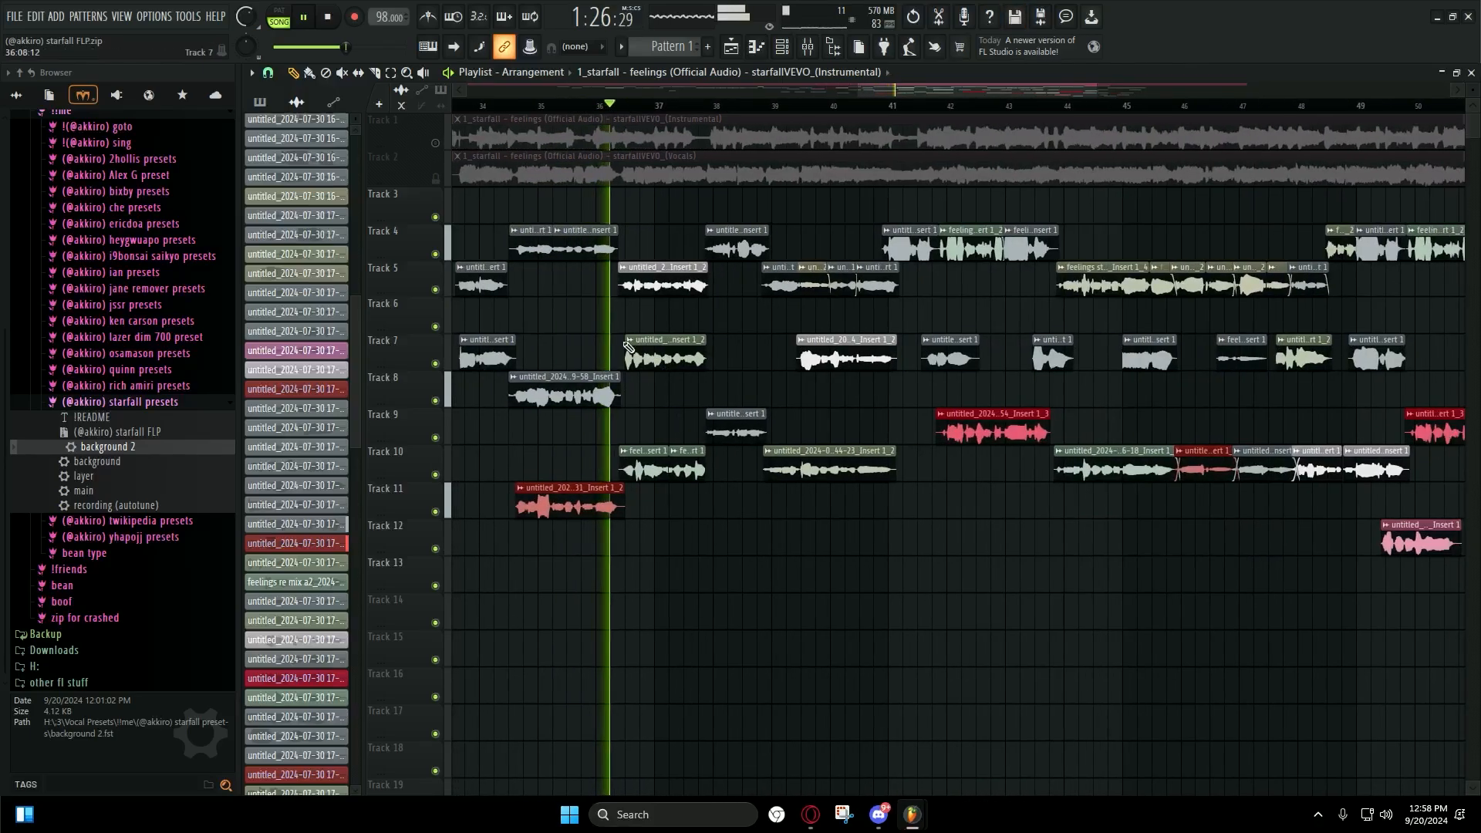
pyautogui.scroll(-3, 656, 353)
pyautogui.scroll(3, 676, 353)
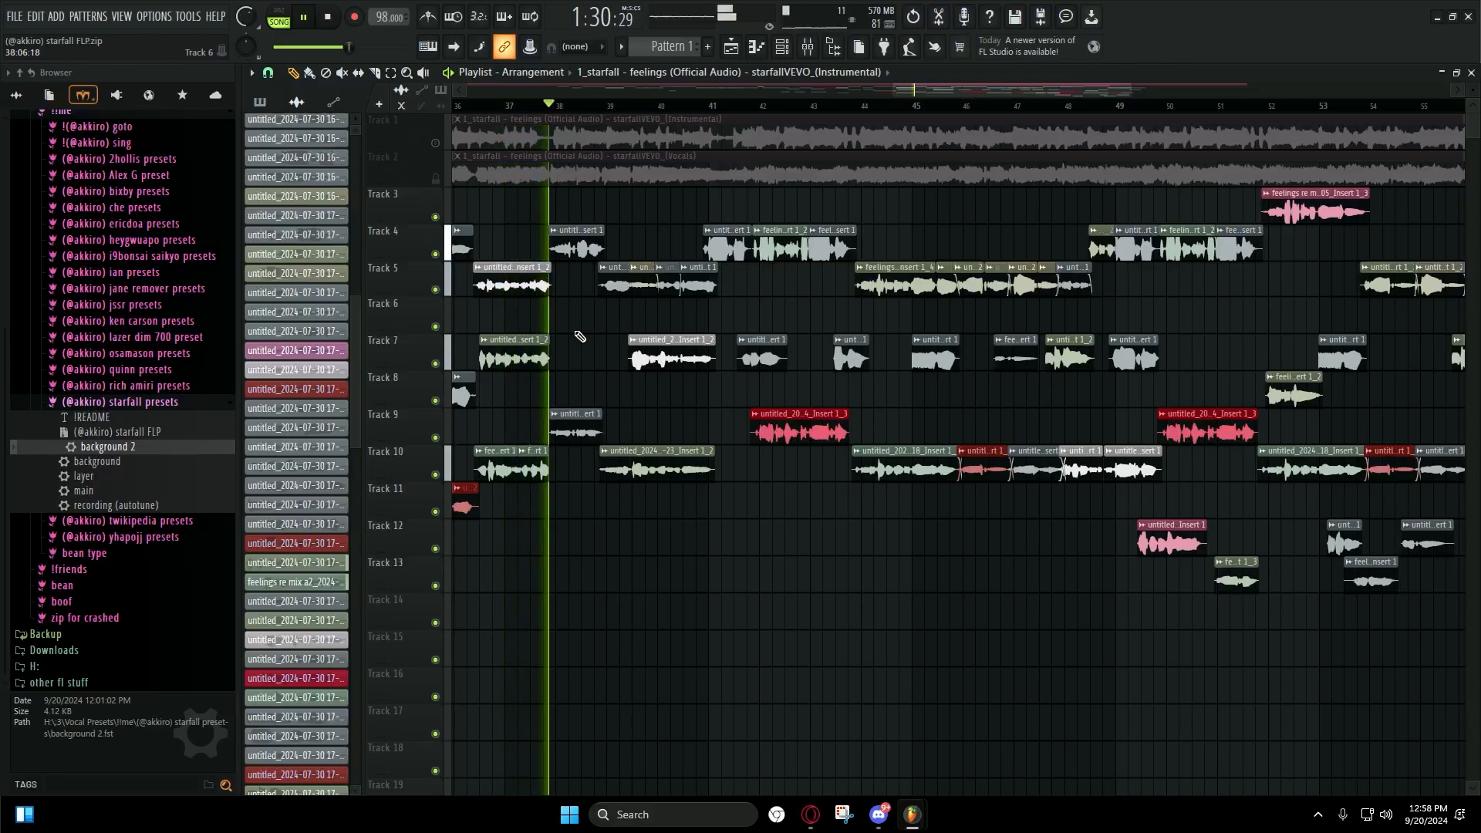
# Step: Pause playback and solo the layer channel, insert 6, in the mixer
pyautogui.press('space')
pyautogui.scroll(1, 648, 338)
pyautogui.scroll(-2, 648, 338)
pyautogui.press('F9')
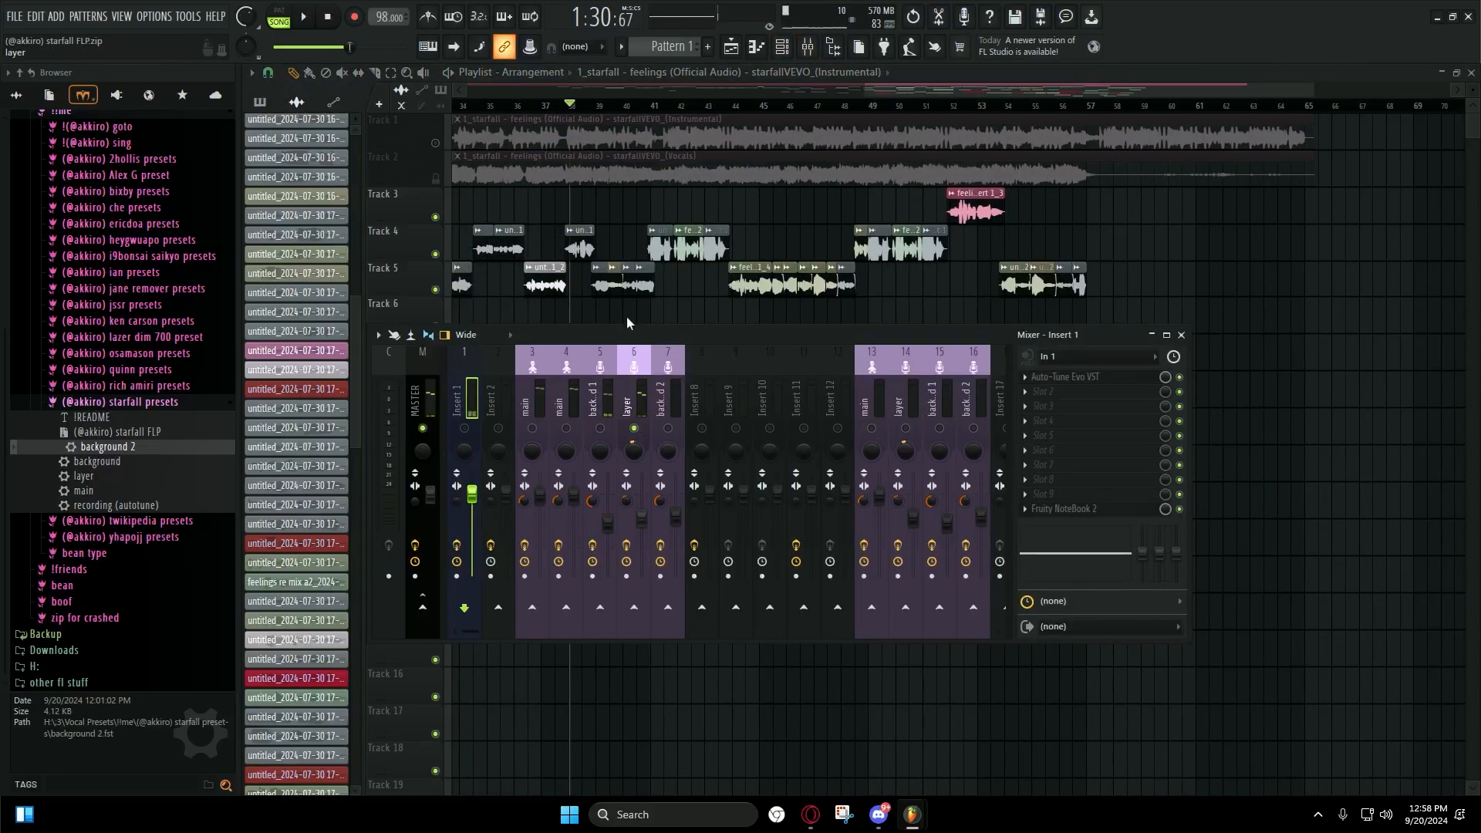
pyautogui.press('F9')
# Step: Play the arrangement from about bar 36 and examine the layered vocal clips as they play
pyautogui.scroll(2, 546, 282)
pyautogui.click(513, 109)
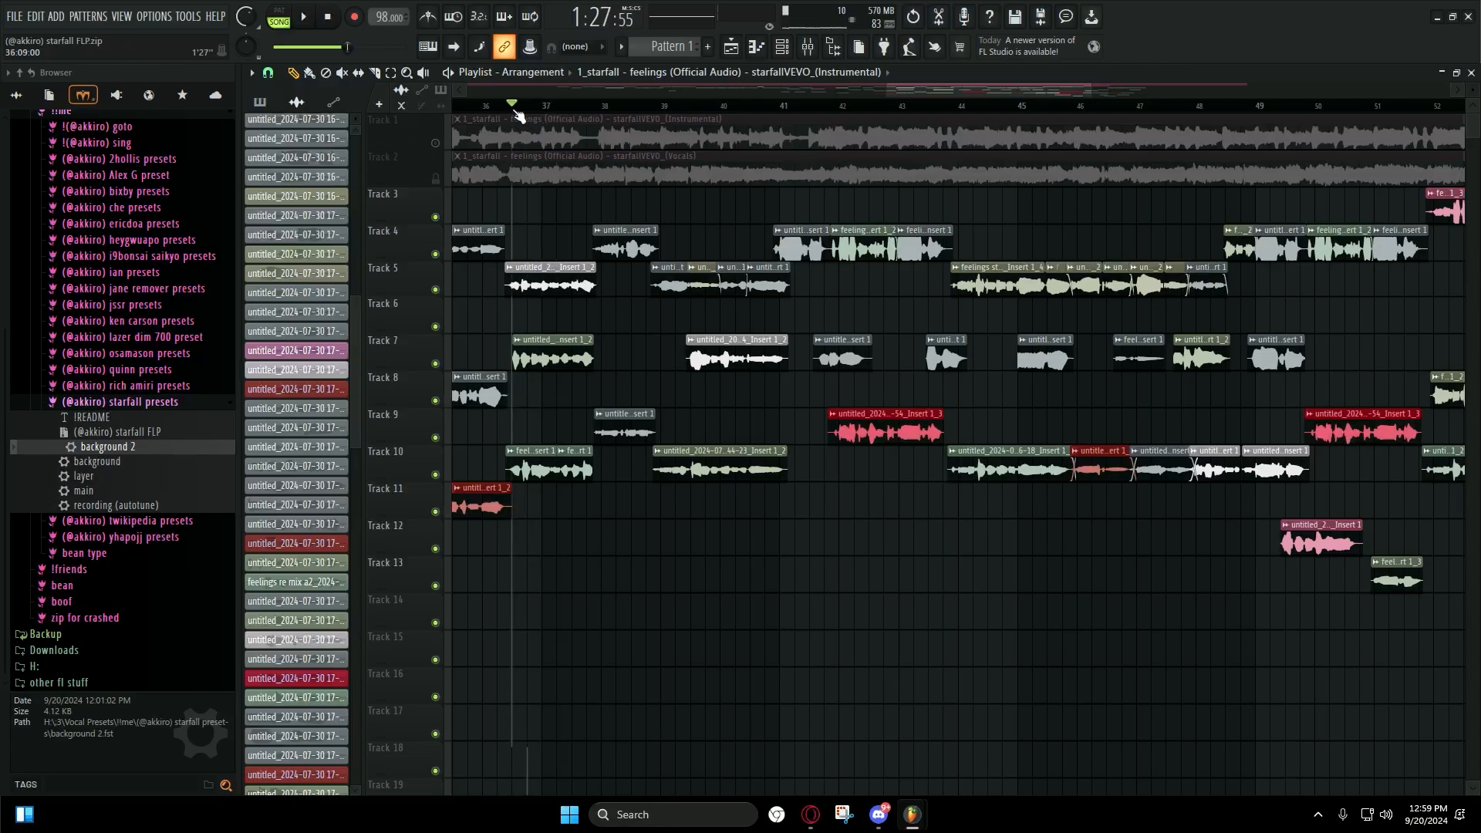
pyautogui.click(504, 108)
pyautogui.press('space')
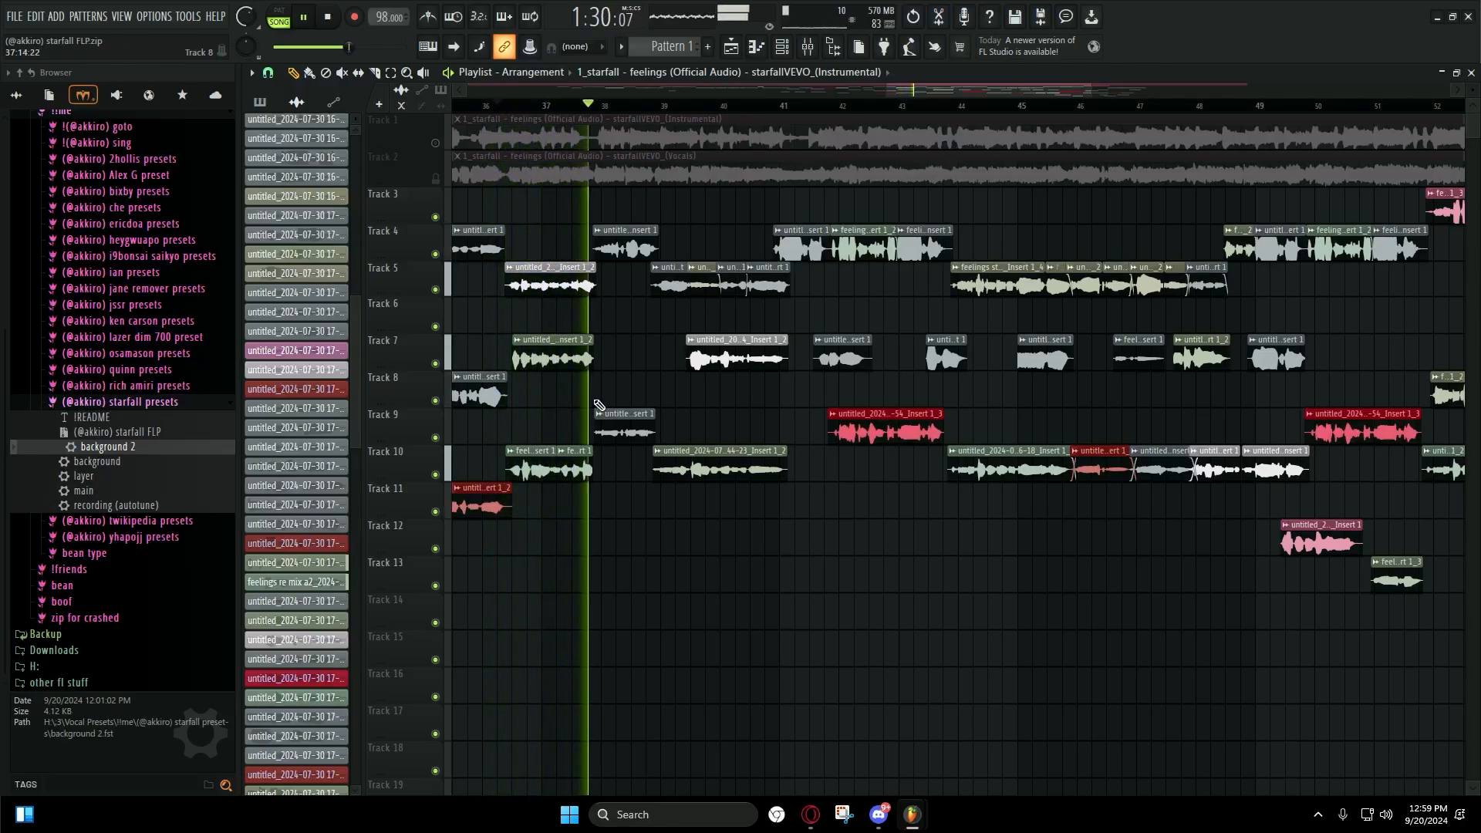
pyautogui.scroll(4, 709, 401)
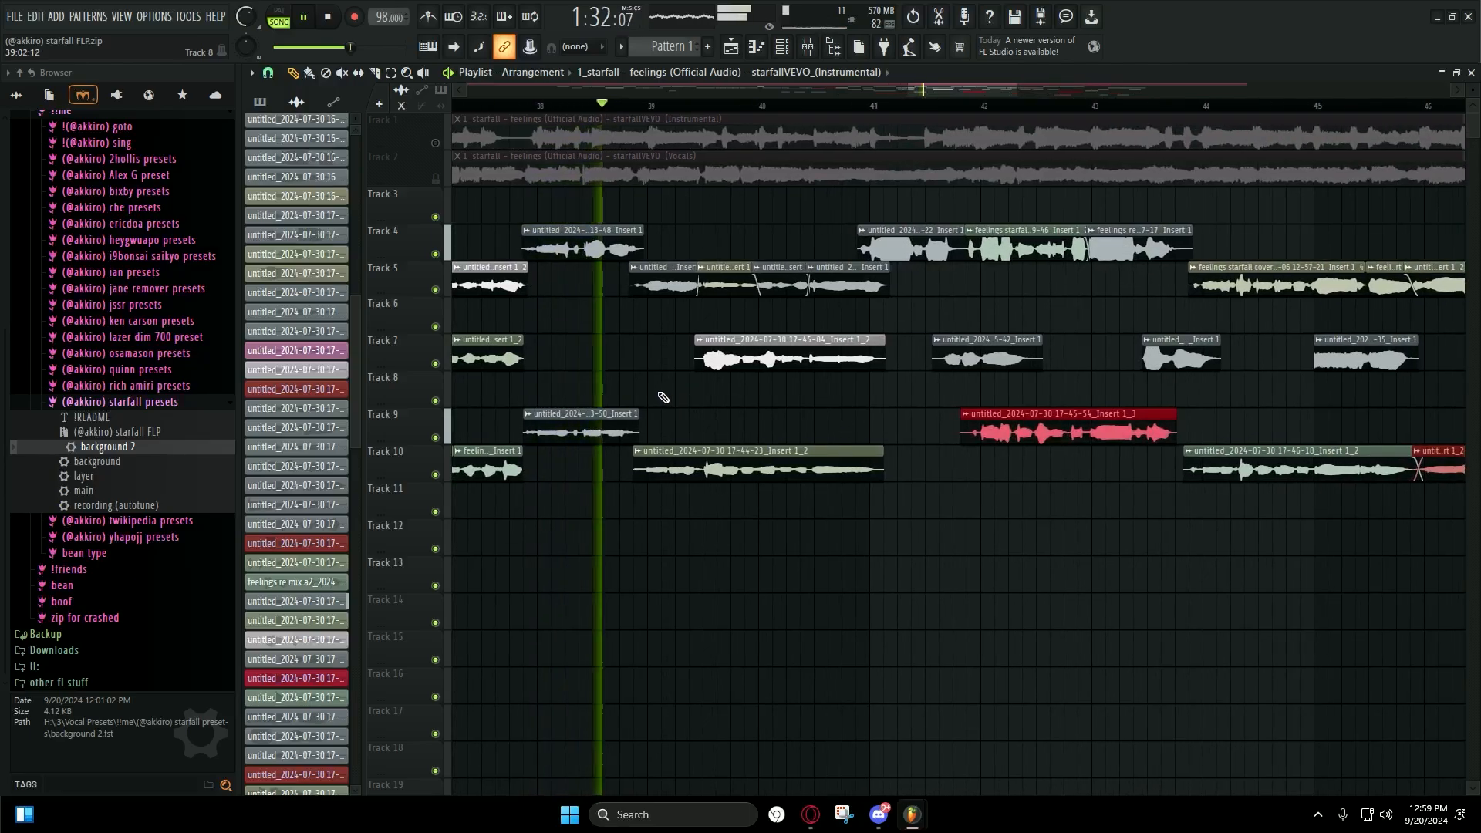
pyautogui.scroll(3, 668, 401)
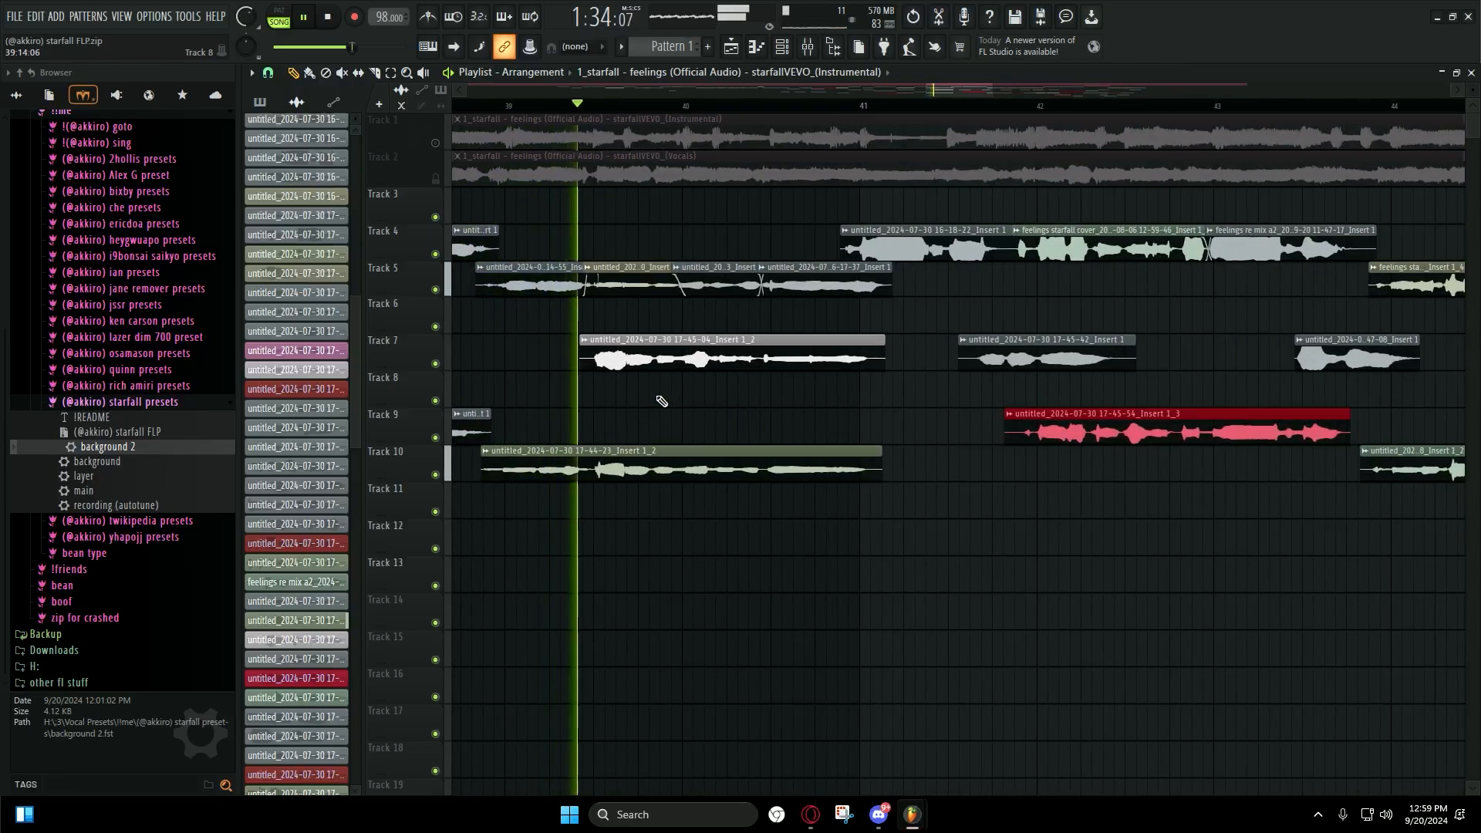
pyautogui.scroll(-4, 615, 390)
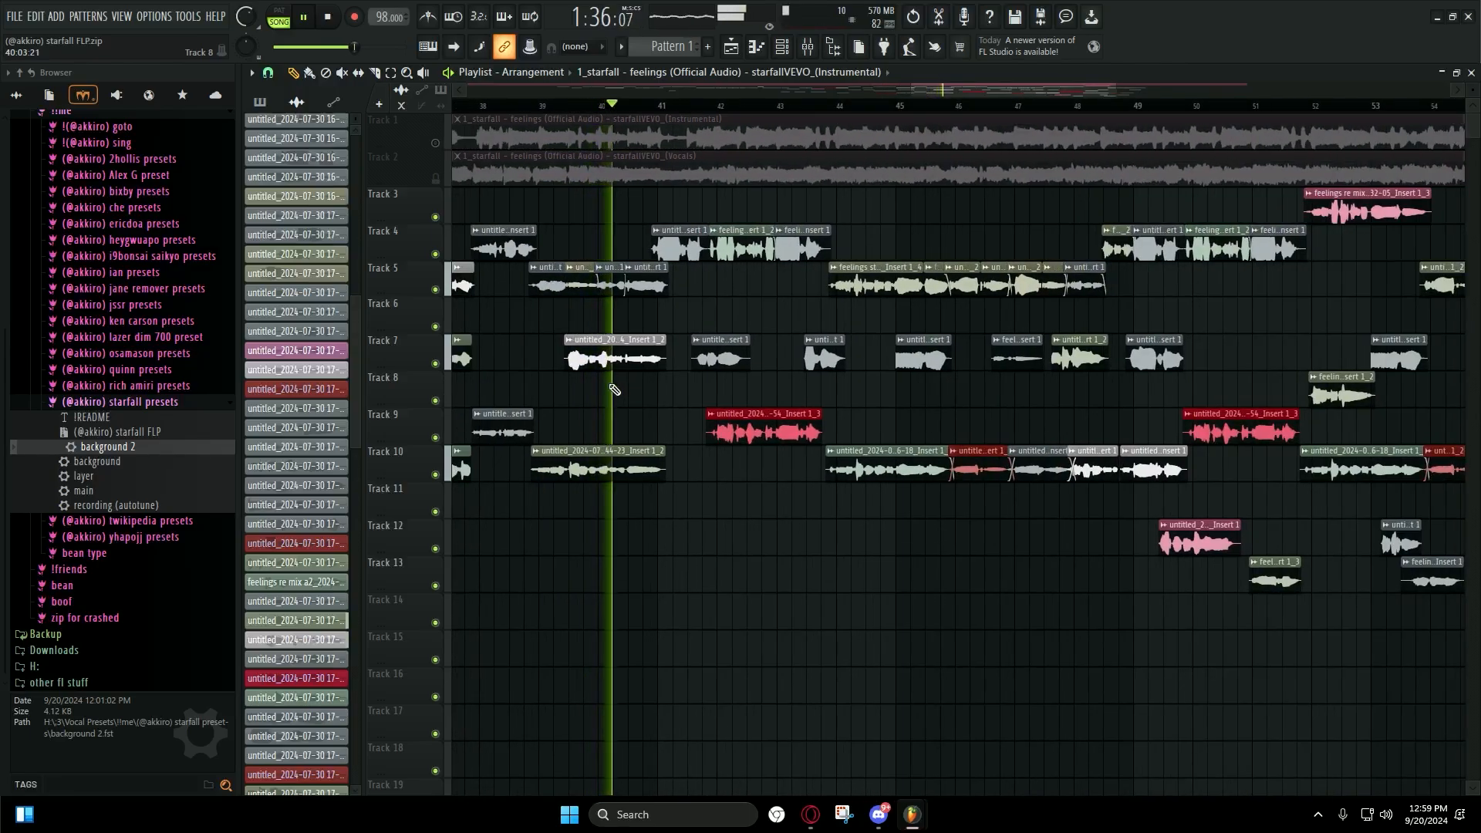
pyautogui.scroll(-1, 652, 398)
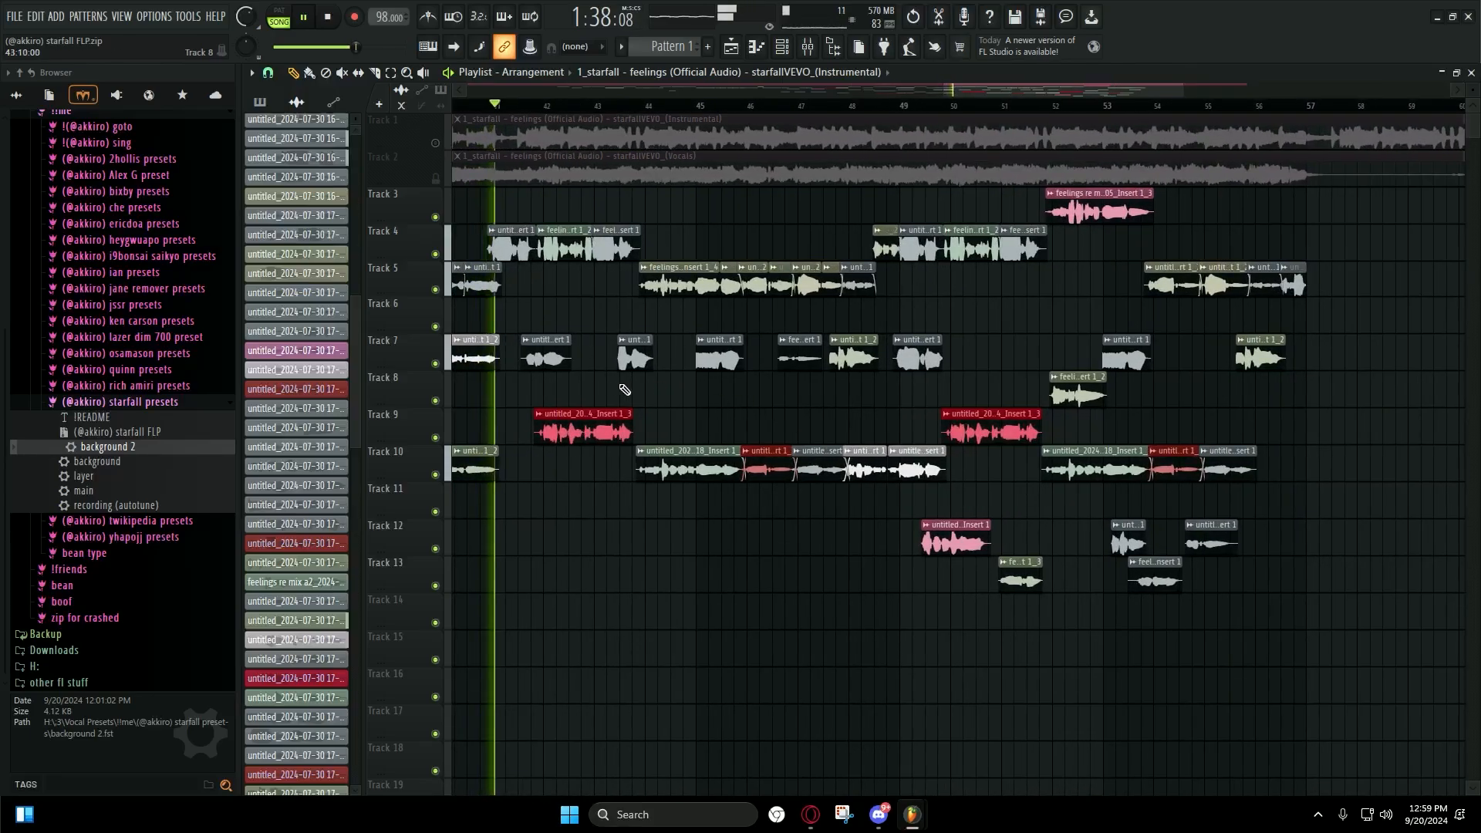
# Step: Play the arrangement between about bars 45 and 50 and examine how the vocal clips are stacked
pyautogui.press('F9')
pyautogui.press('F9')
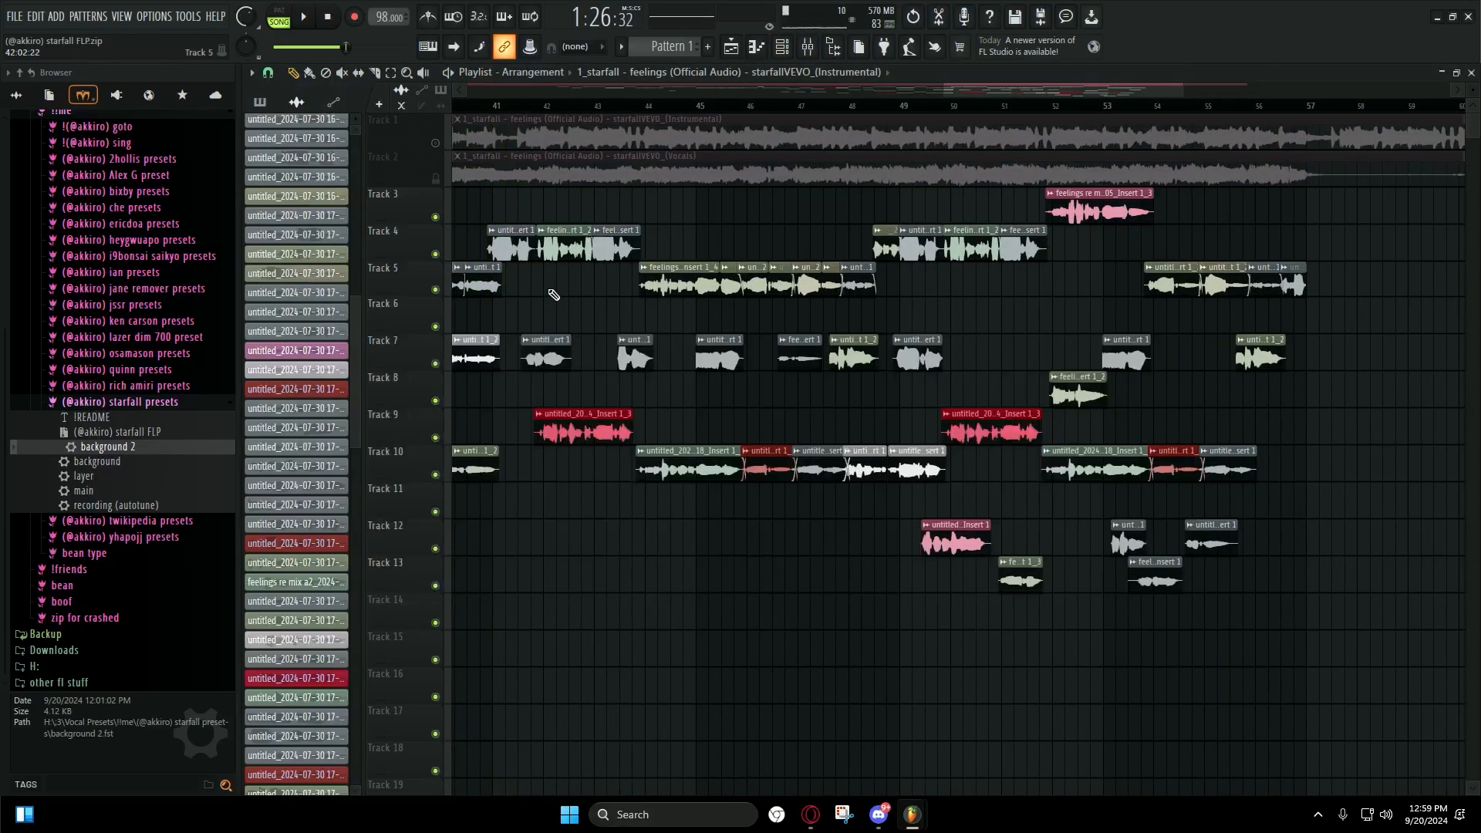
pyautogui.press('space')
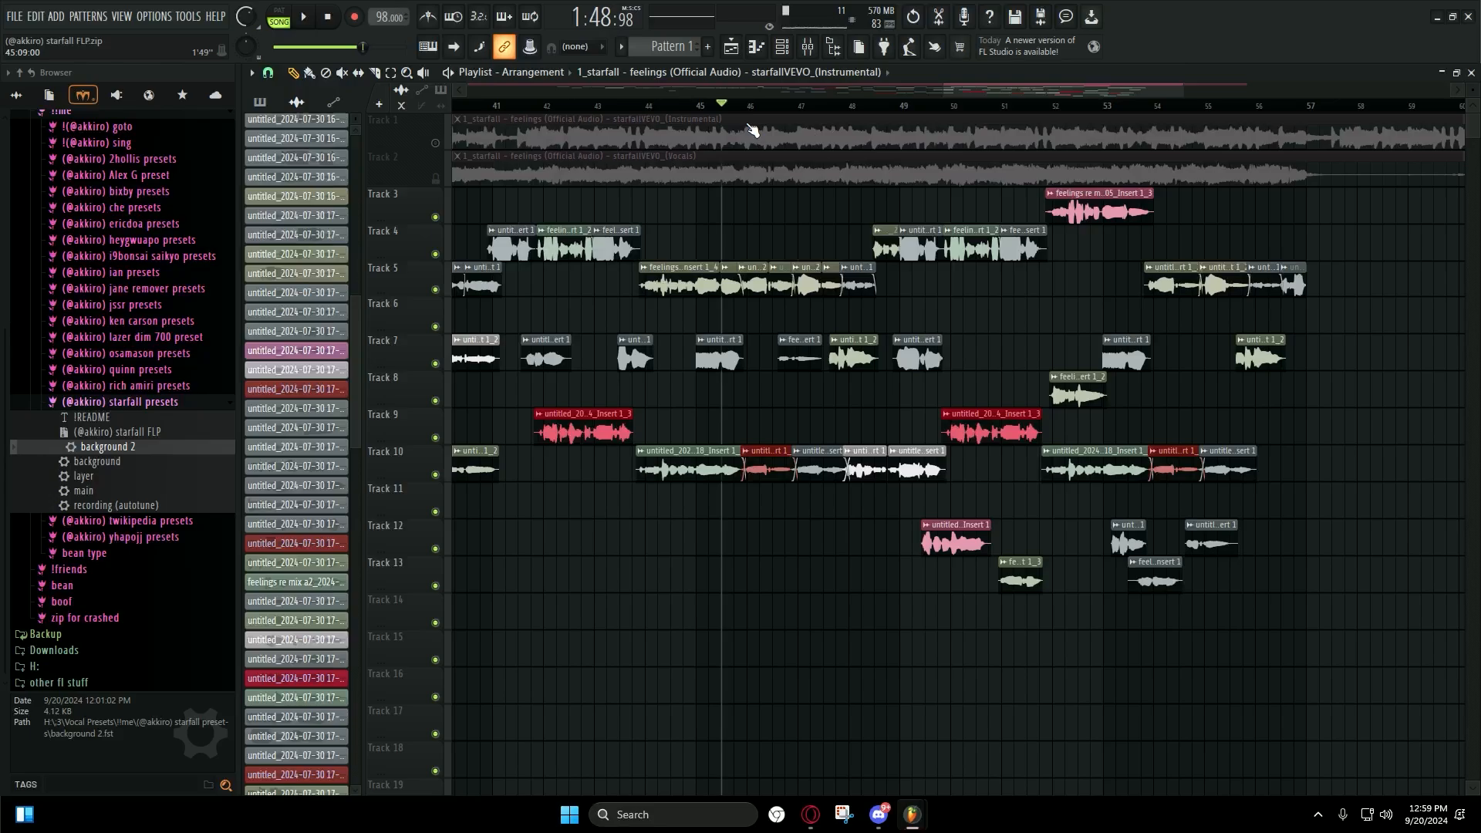
pyautogui.moveTo(944, 158); pyautogui.dragTo(907, 157)
pyautogui.scroll(3, 855, 296)
pyautogui.scroll(-2, 820, 397)
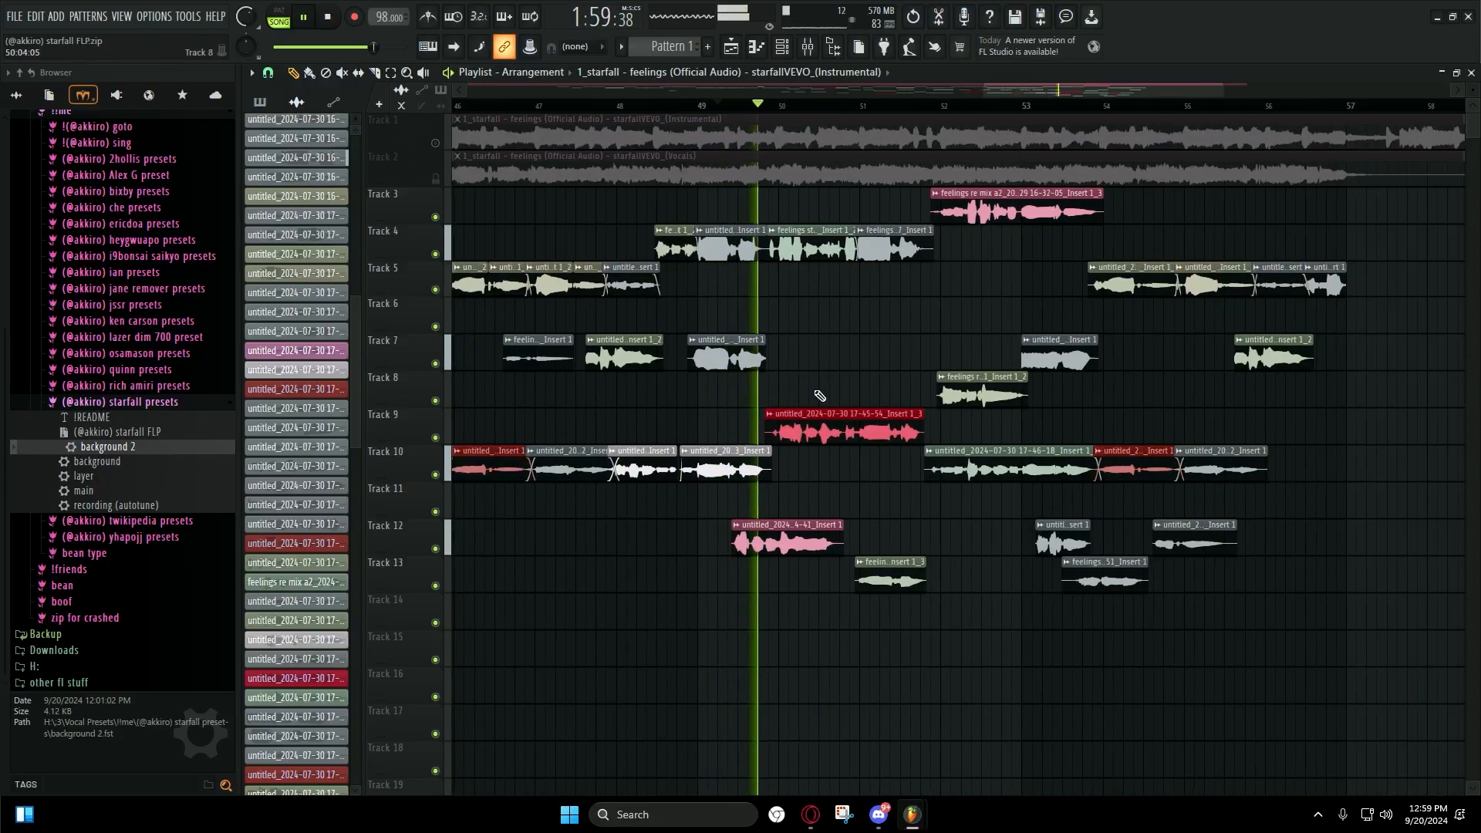
pyautogui.scroll(1, 811, 394)
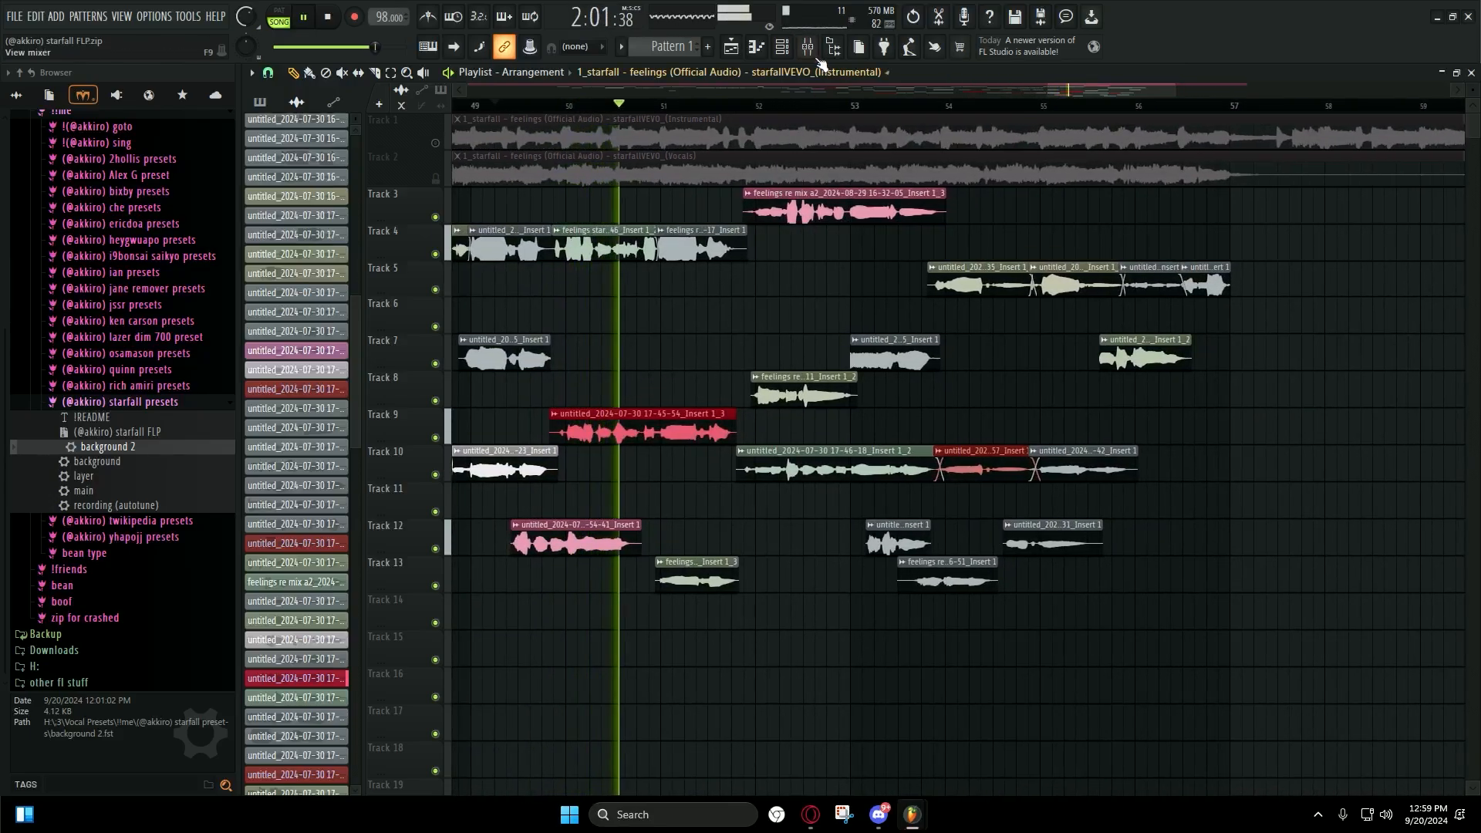
# Step: Enable only the layer and background channels, inserts 5 to 7, in the mixer and play the arrangement from about bar 49
pyautogui.click(807, 47)
pyautogui.press('F9')
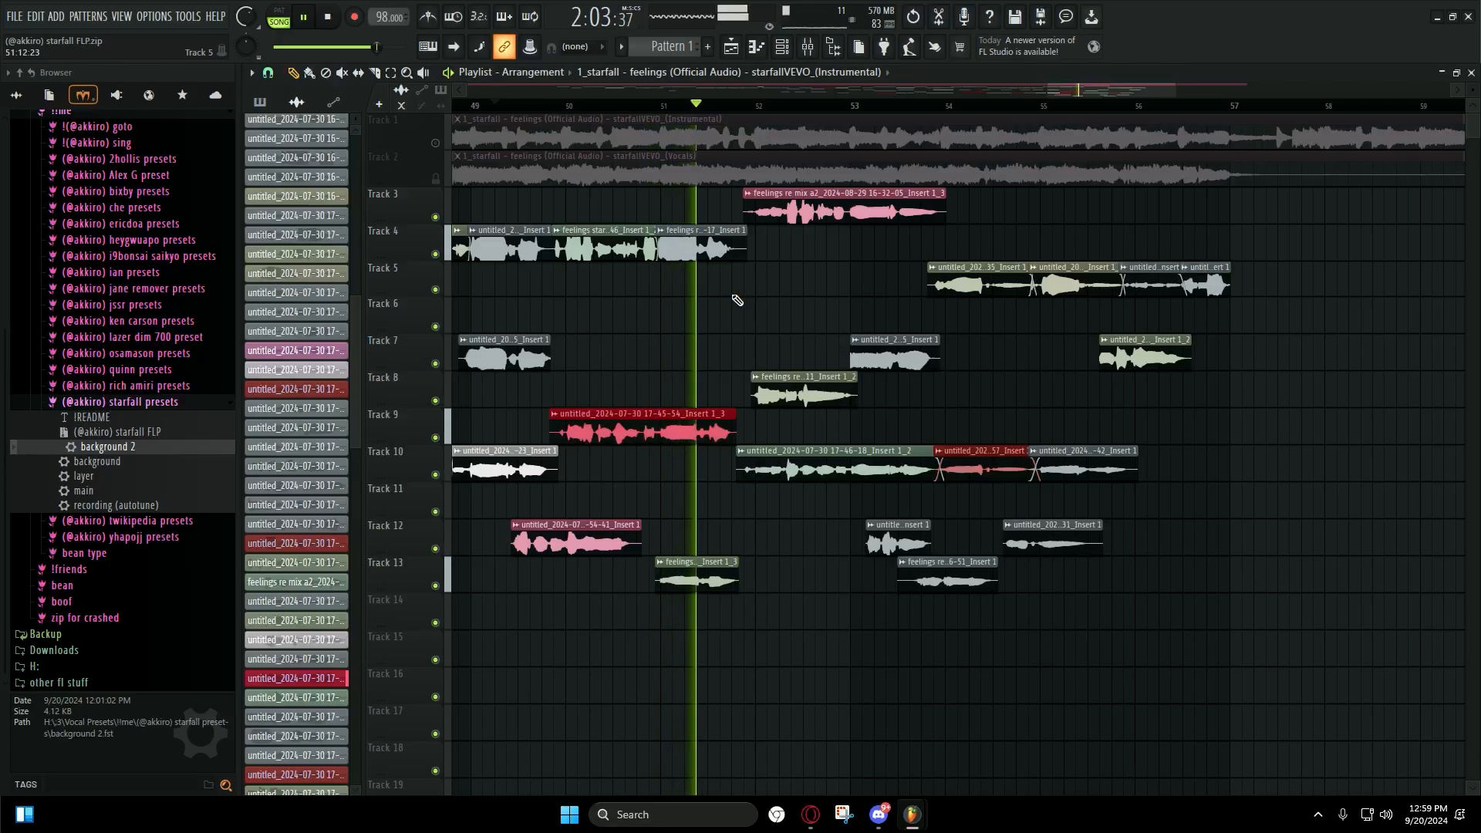
pyautogui.press('F9')
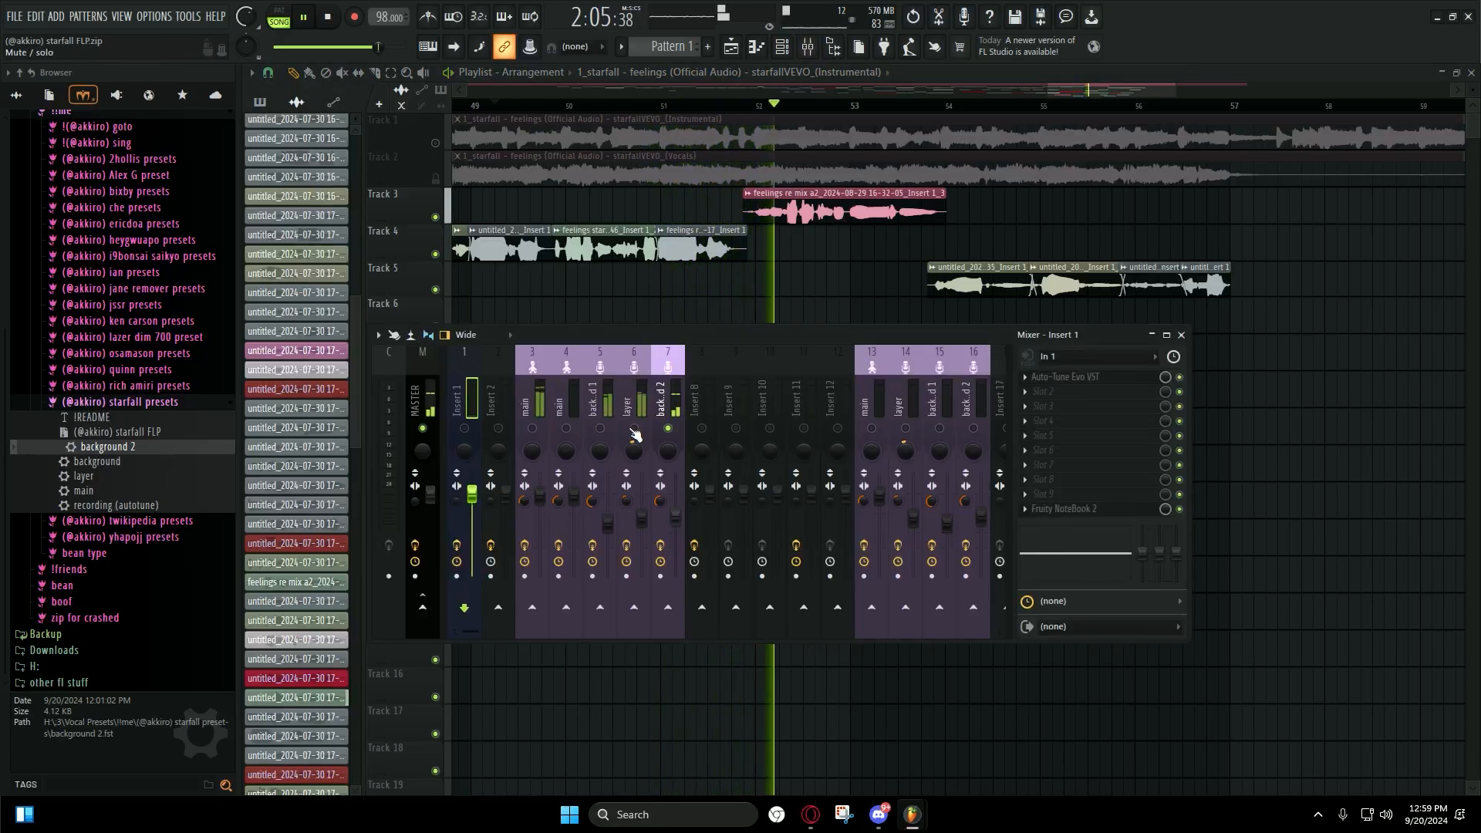
pyautogui.press('F9')
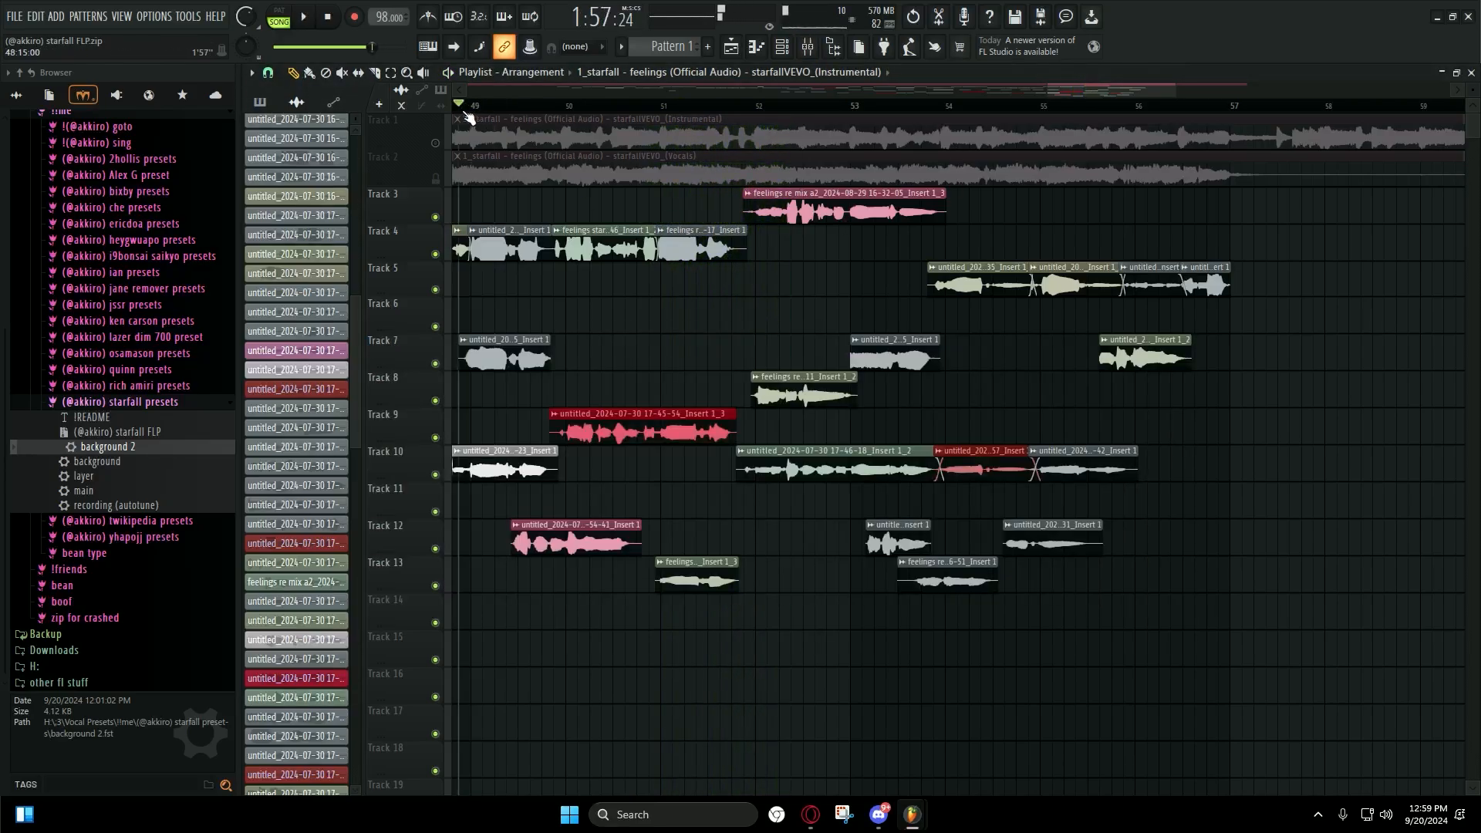
pyautogui.scroll(-2, 540, 292)
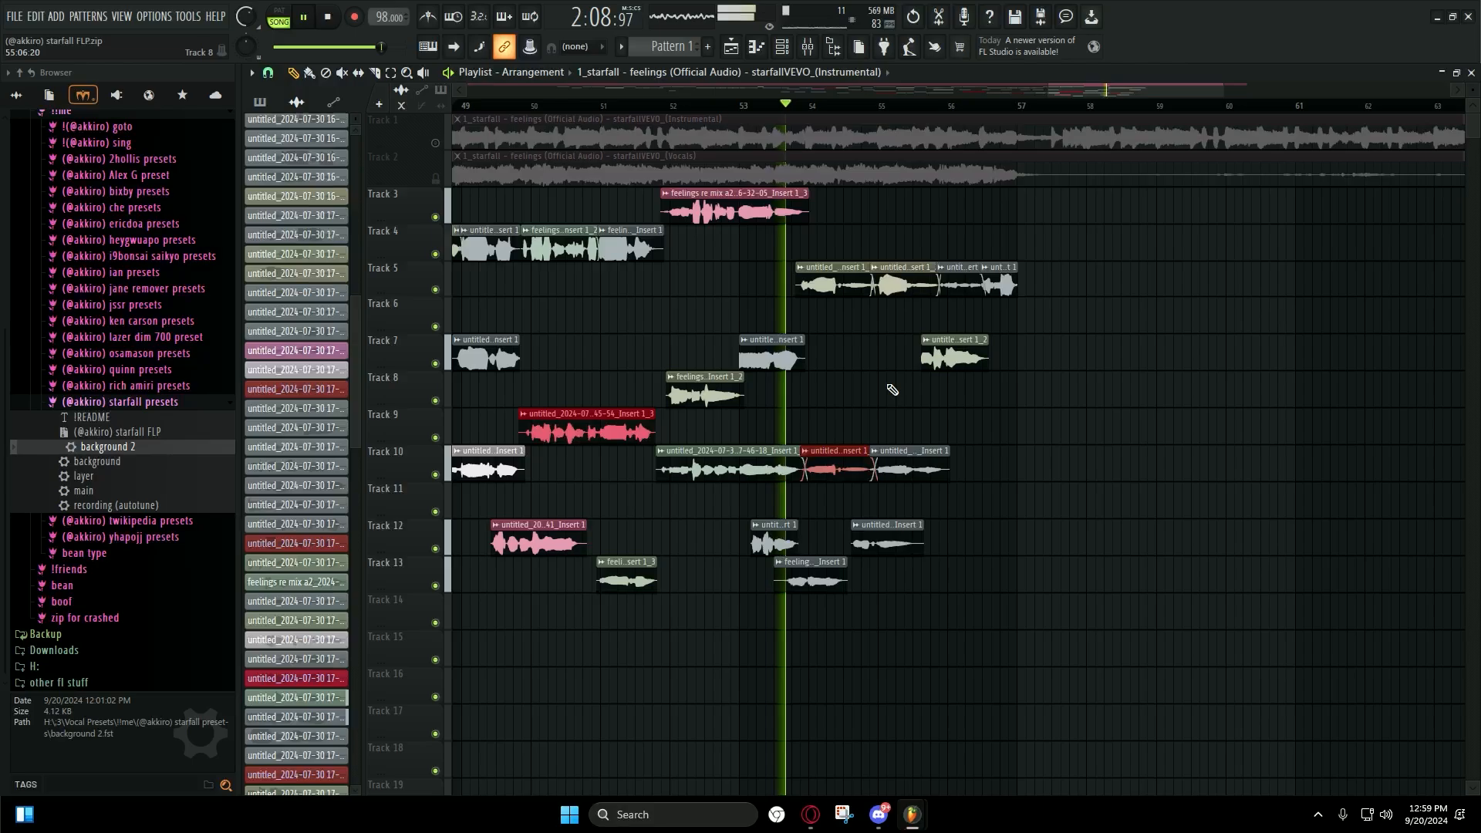
# Step: Stop playback and unmute all the mixer channels
pyautogui.click(808, 46)
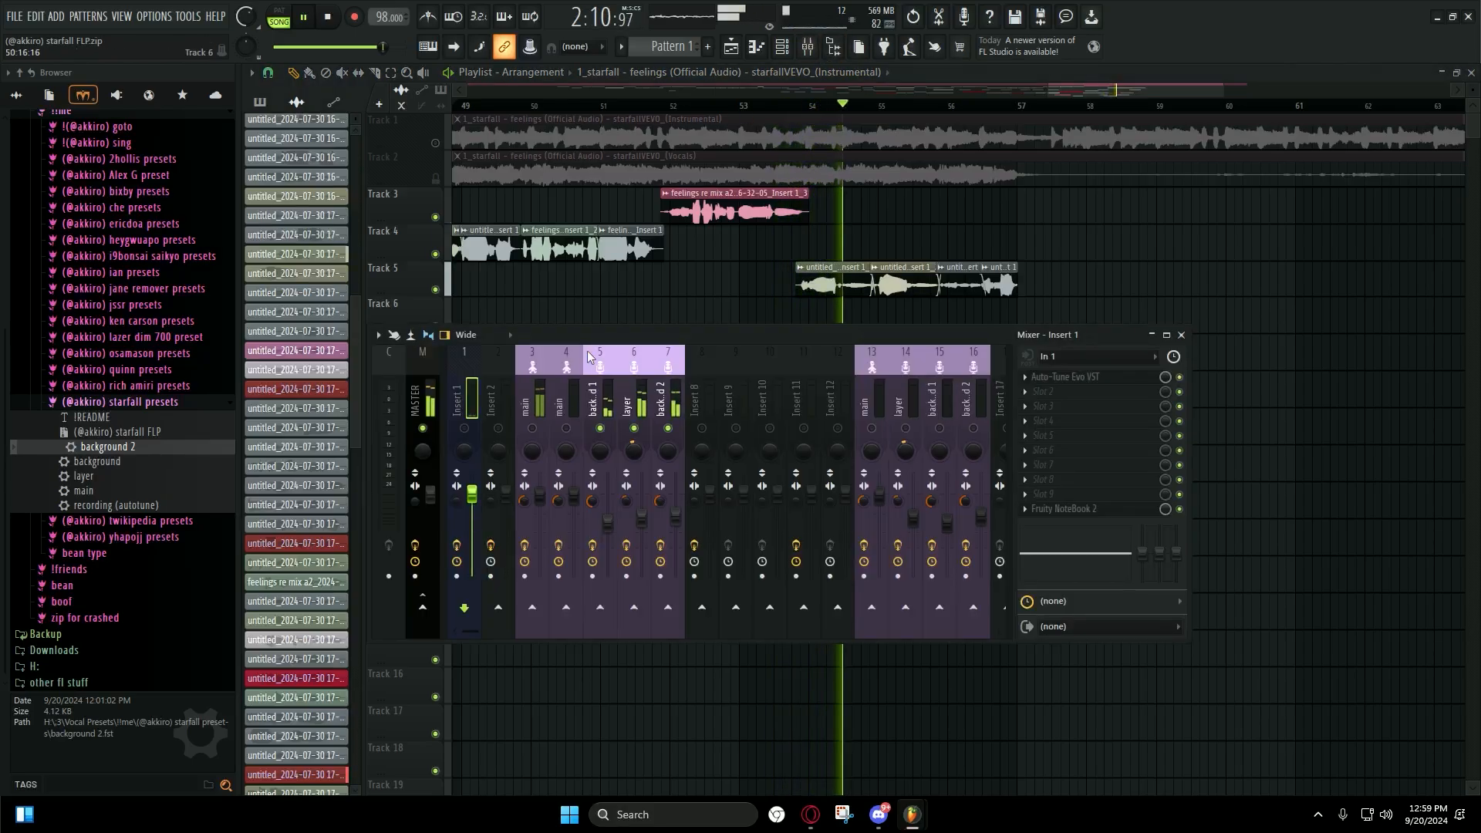
pyautogui.press('space')
pyautogui.rightClick(536, 428)
pyautogui.rightClick(536, 428)
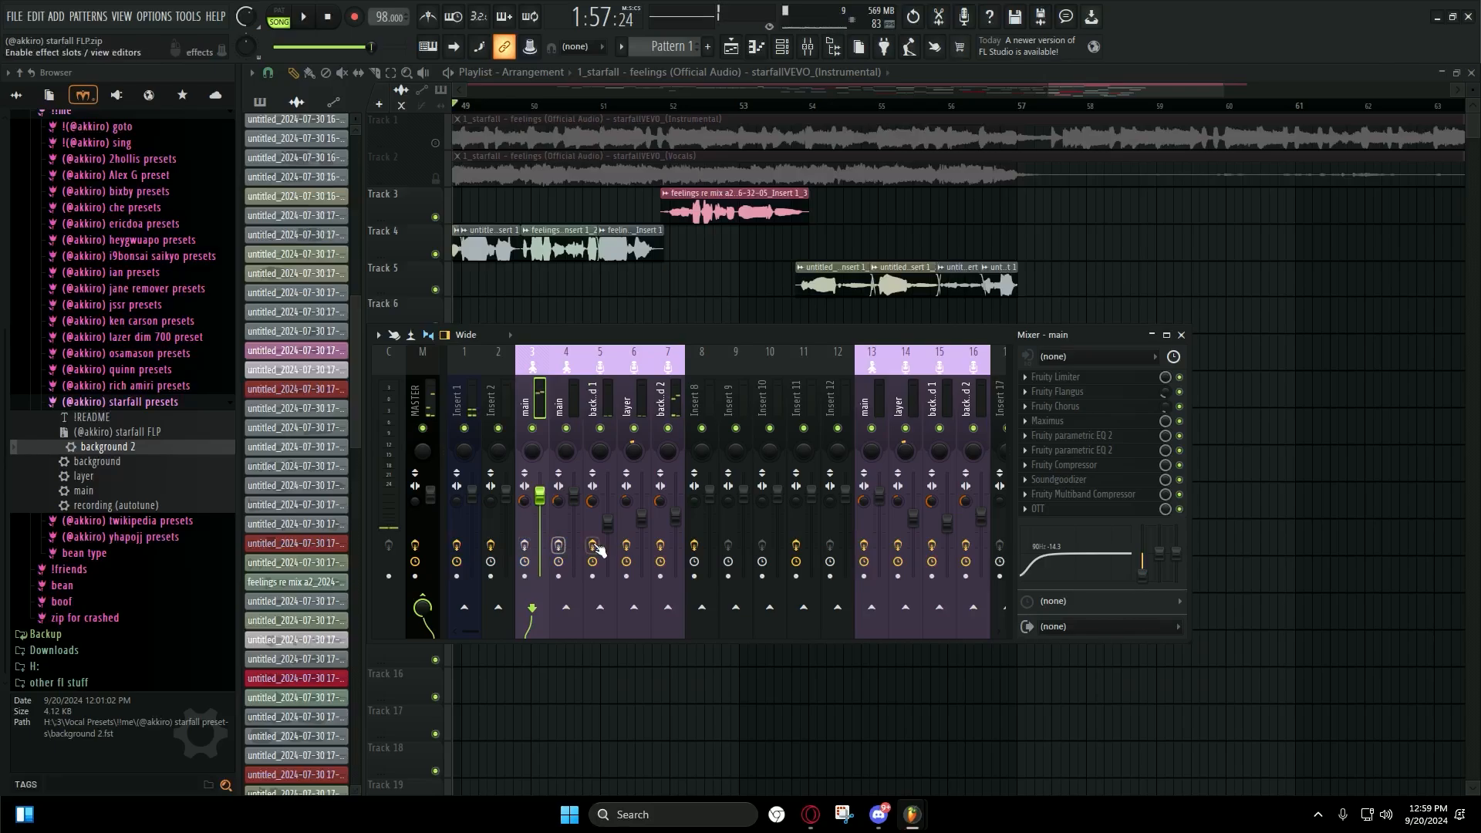
# Step: Play the full mix from about bar 49 and examine the overlapping vocal clips in the playlist
pyautogui.press('F9')
pyautogui.click(503, 108)
pyautogui.press('space')
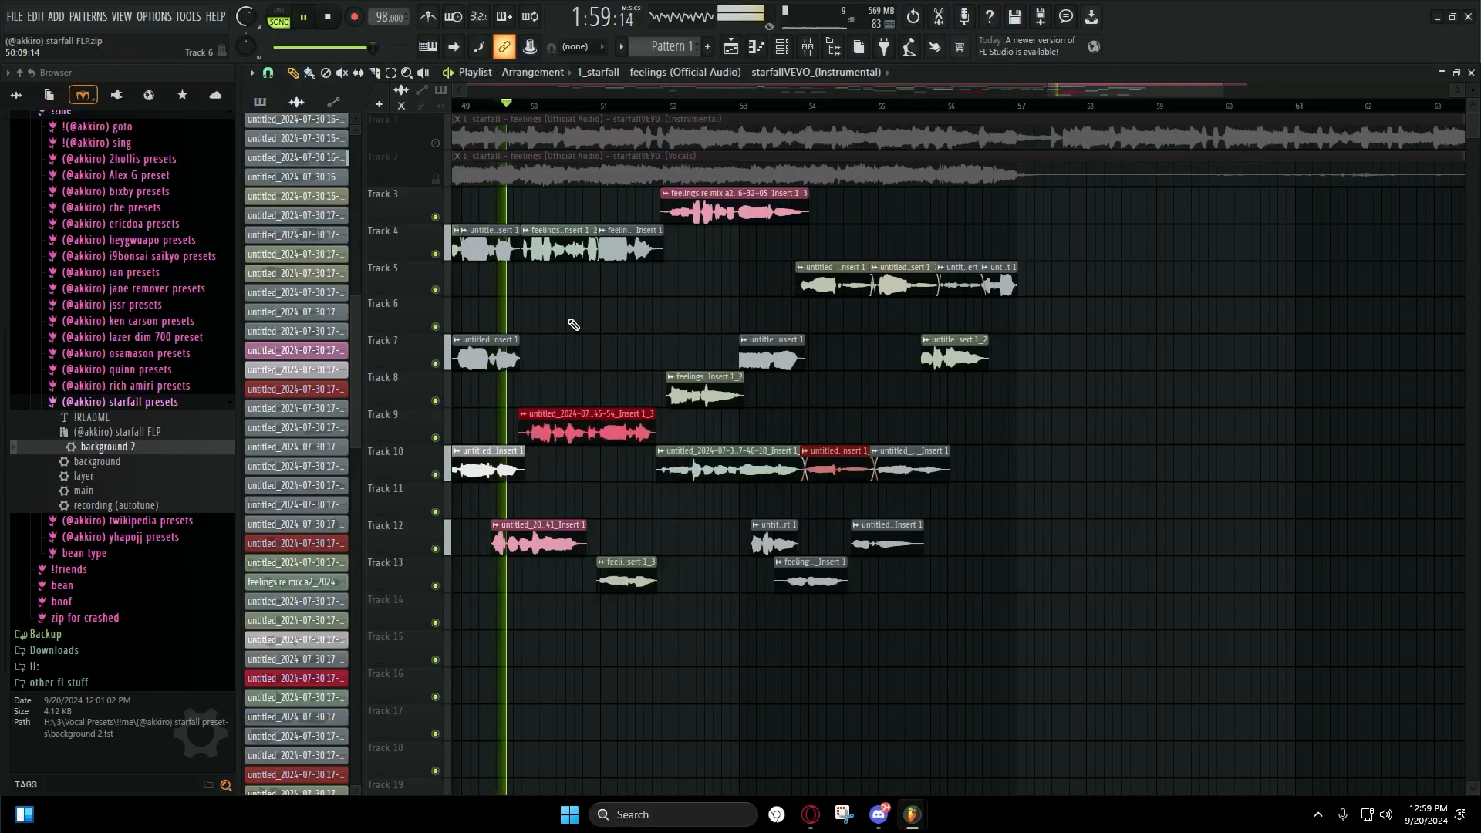
pyautogui.scroll(3, 512, 298)
pyautogui.scroll(-3, 502, 298)
pyautogui.scroll(2, 587, 311)
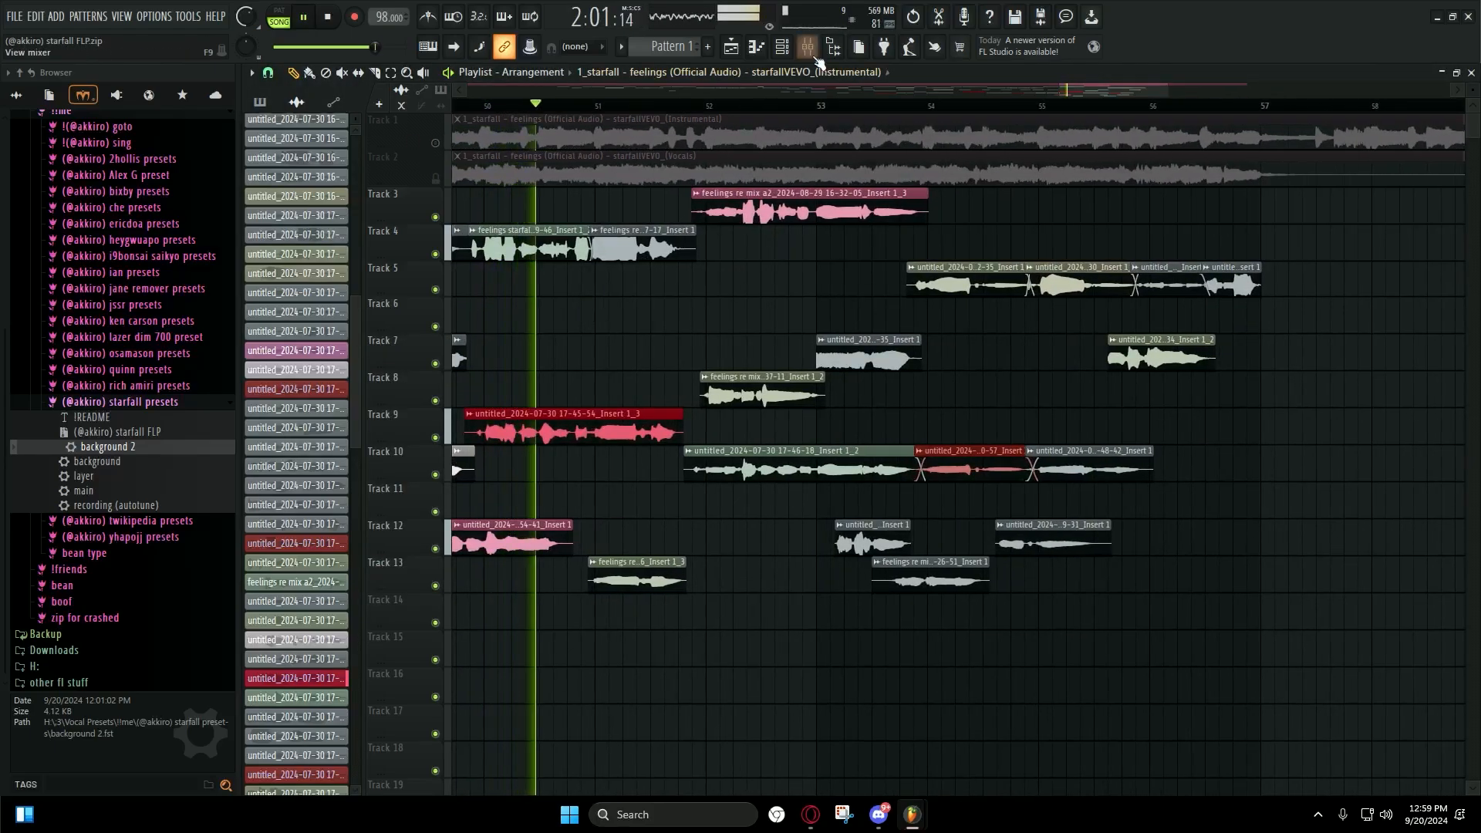
# Step: Examine the vocal channels' levels in the mixer during playback, return to the vocal clips and stop the song
pyautogui.press('F9')
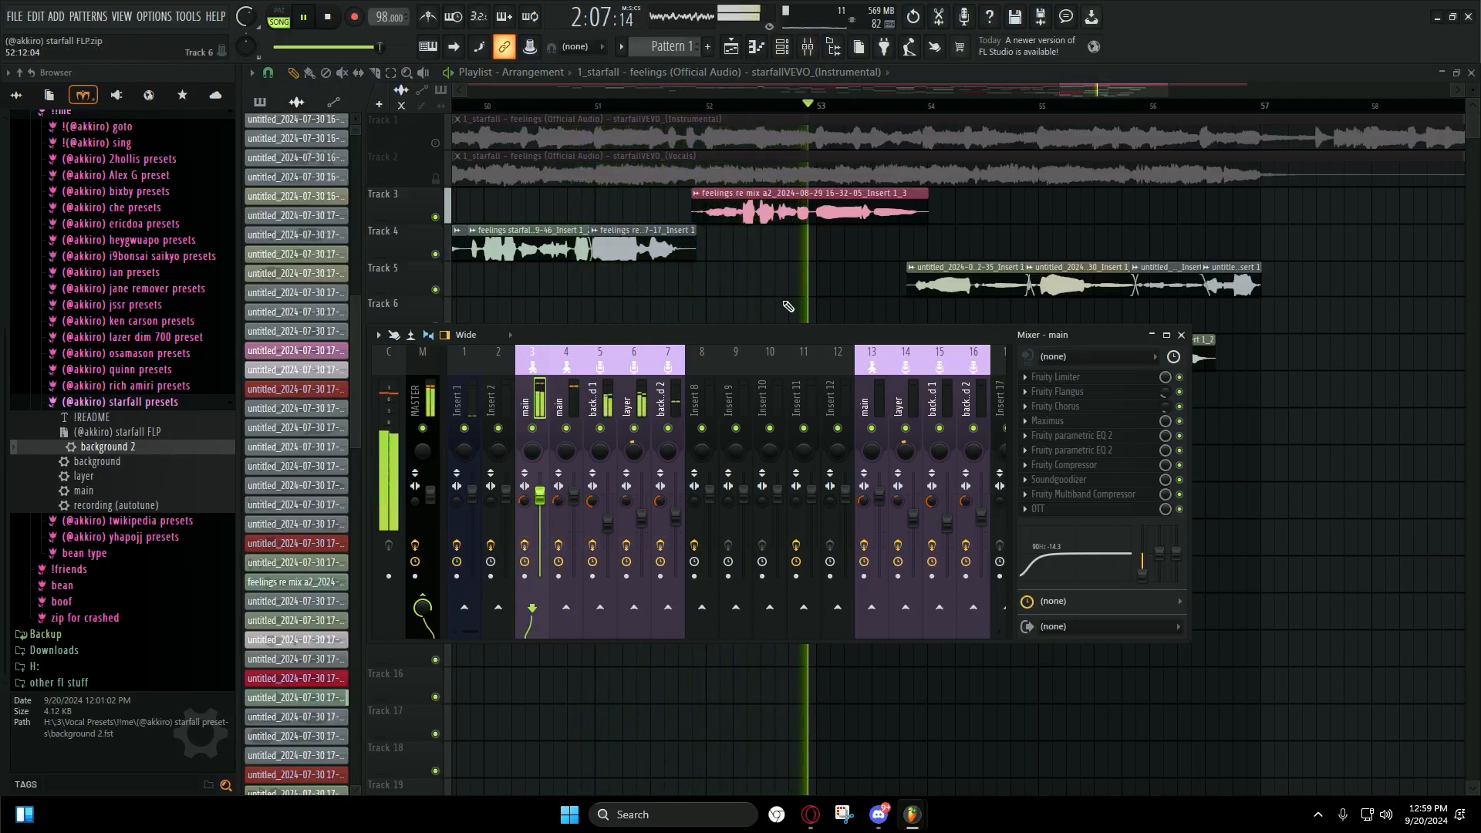
pyautogui.click(784, 307)
pyautogui.click(807, 47)
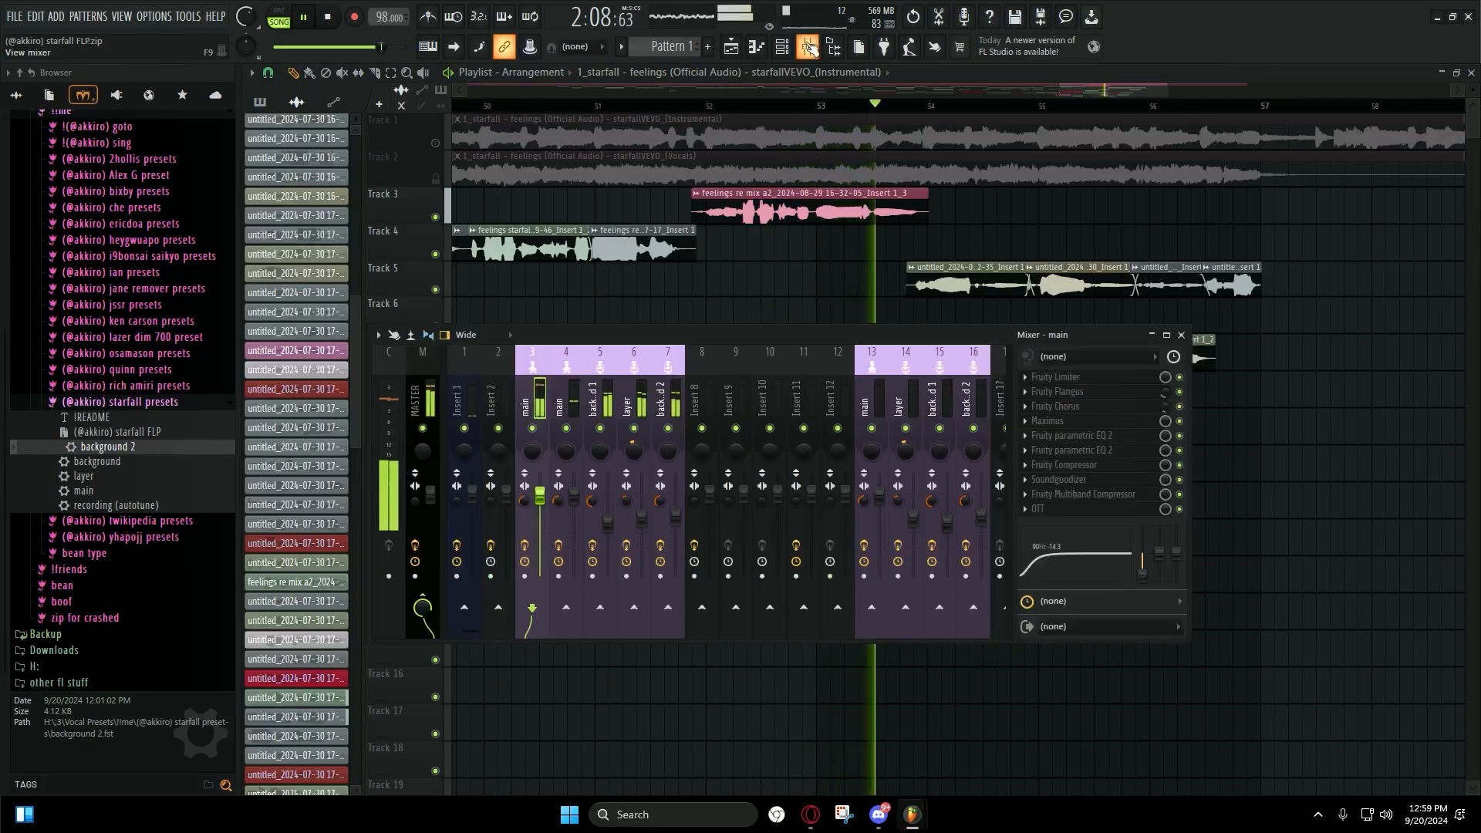
pyautogui.rightClick(713, 295)
pyautogui.scroll(-5, 750, 443)
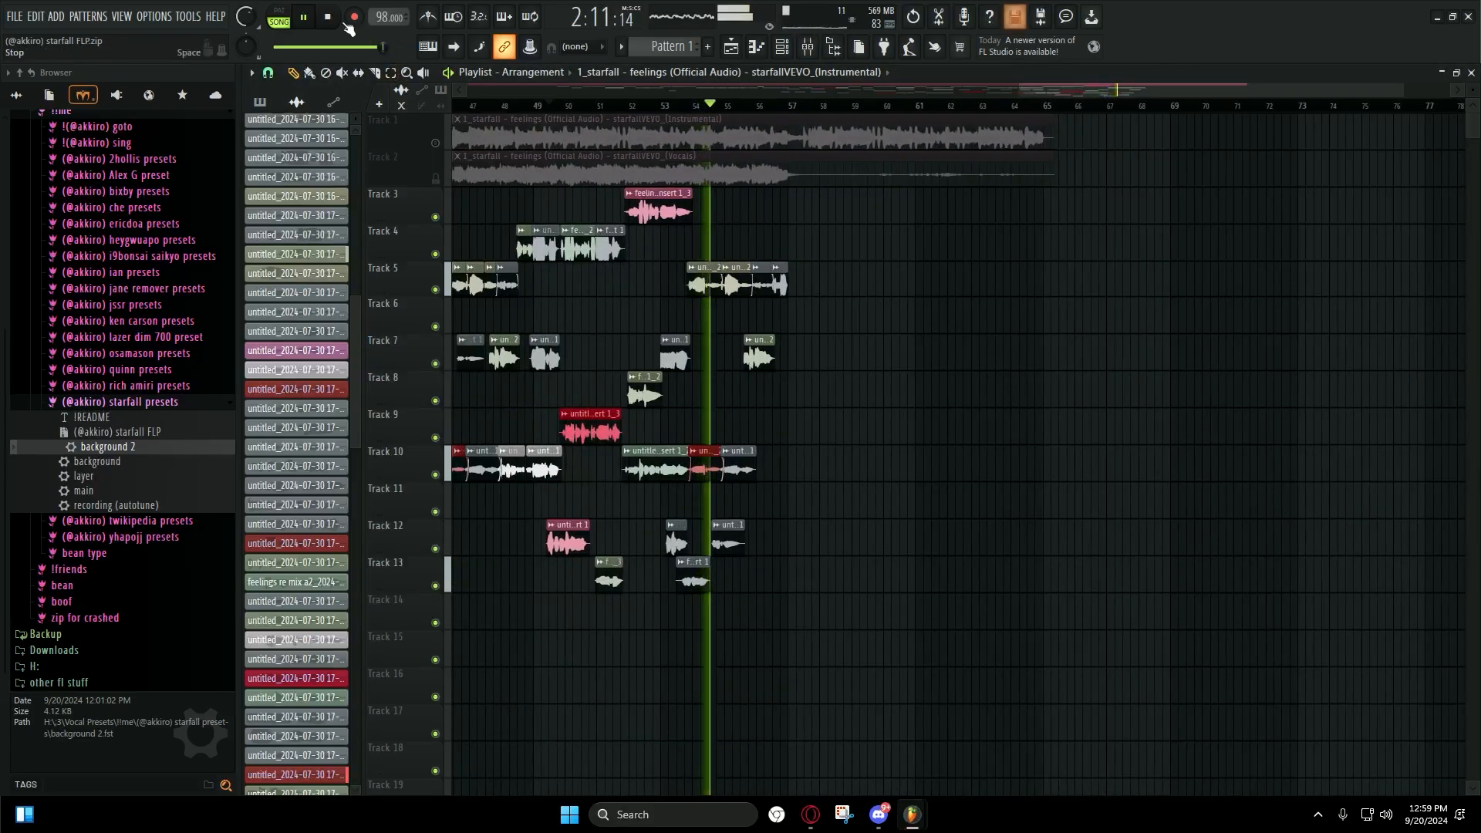
pyautogui.scroll(5, 1047, 419)
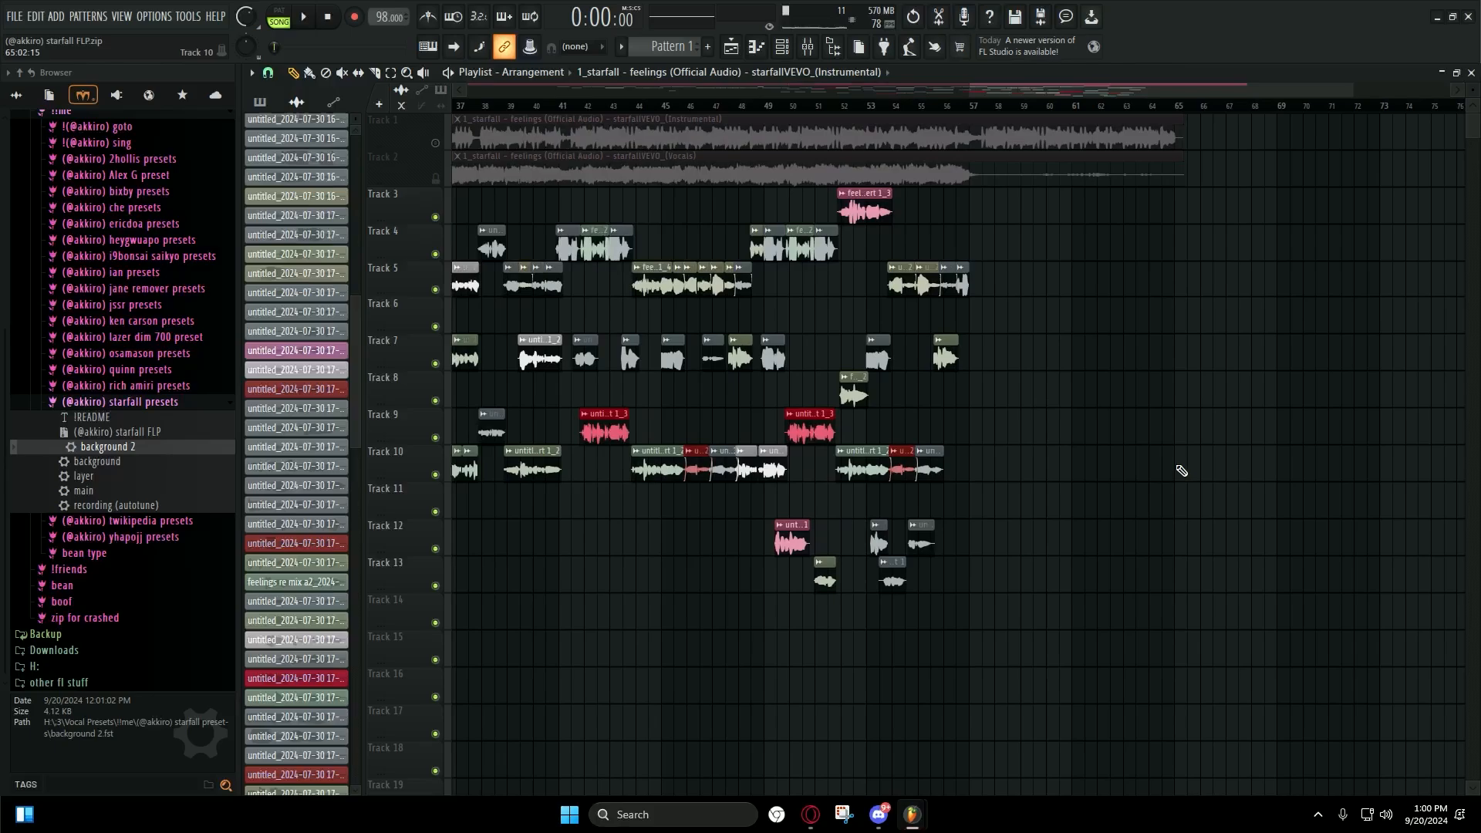
# Step: Examine the stacked vocal clips on tracks 3 to 13 in the last section of the arrangement
pyautogui.scroll(3, 674, 327)
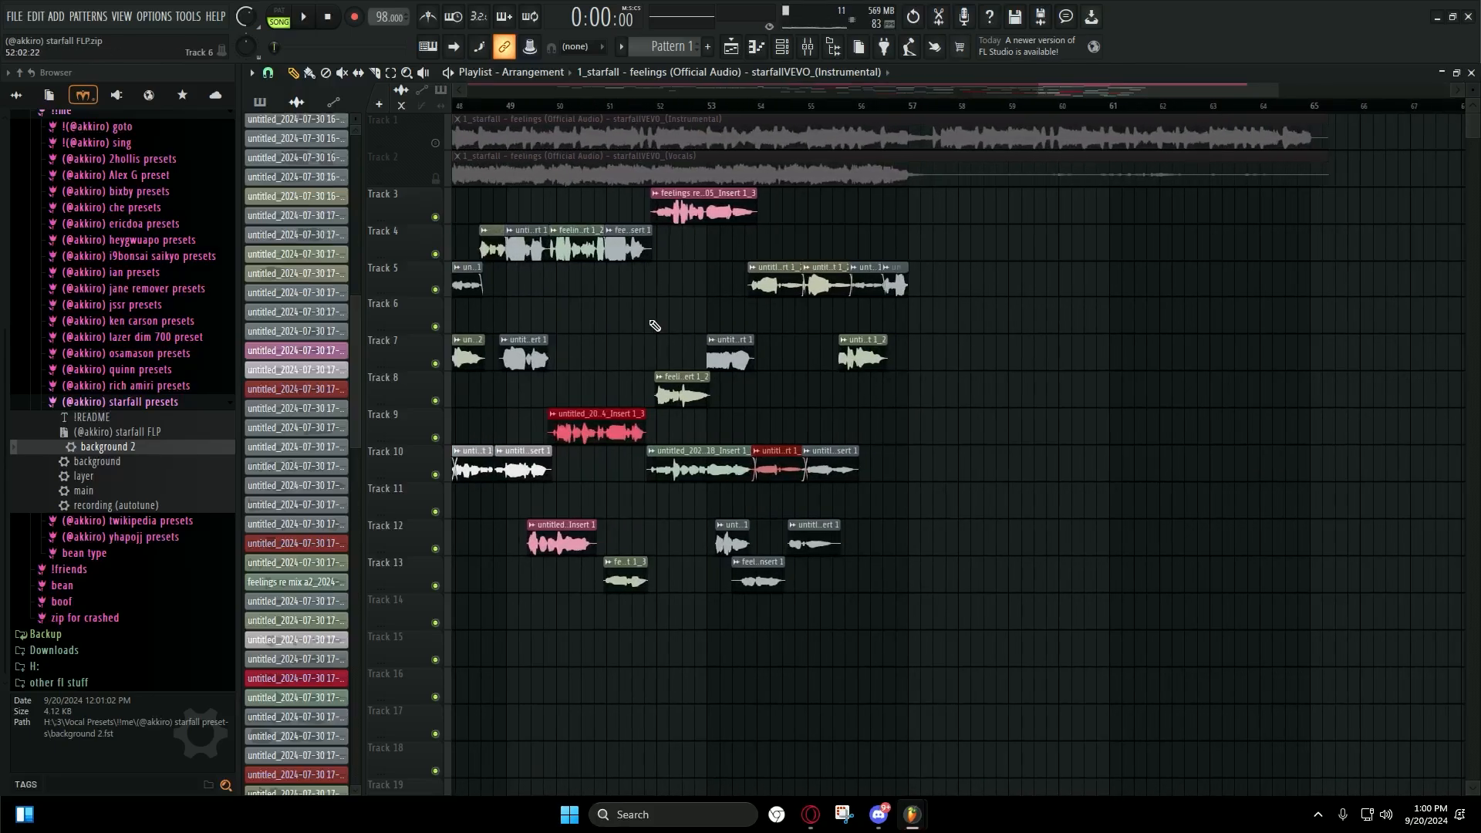
pyautogui.scroll(-4, 623, 310)
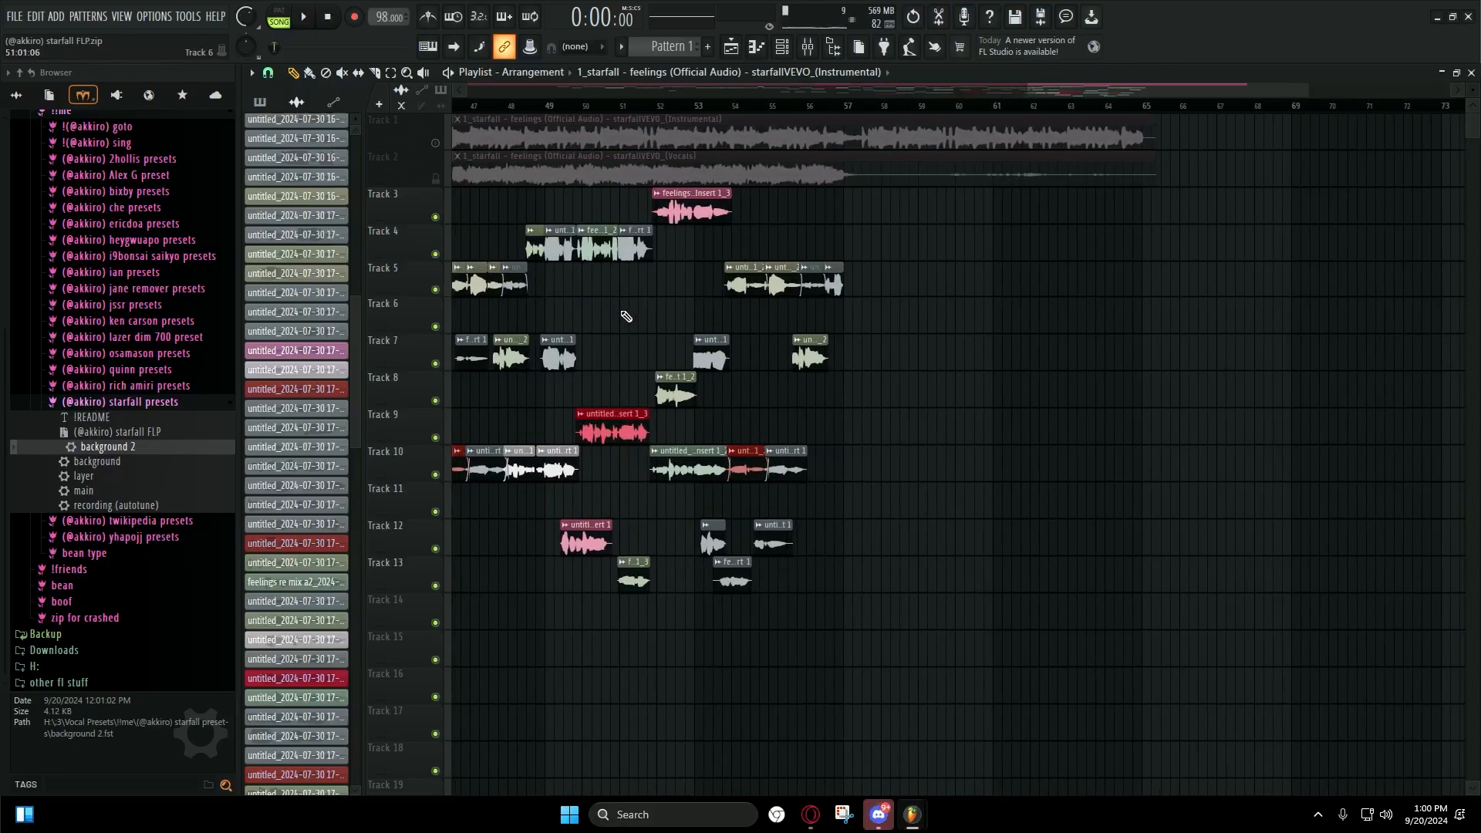
pyautogui.scroll(4, 625, 316)
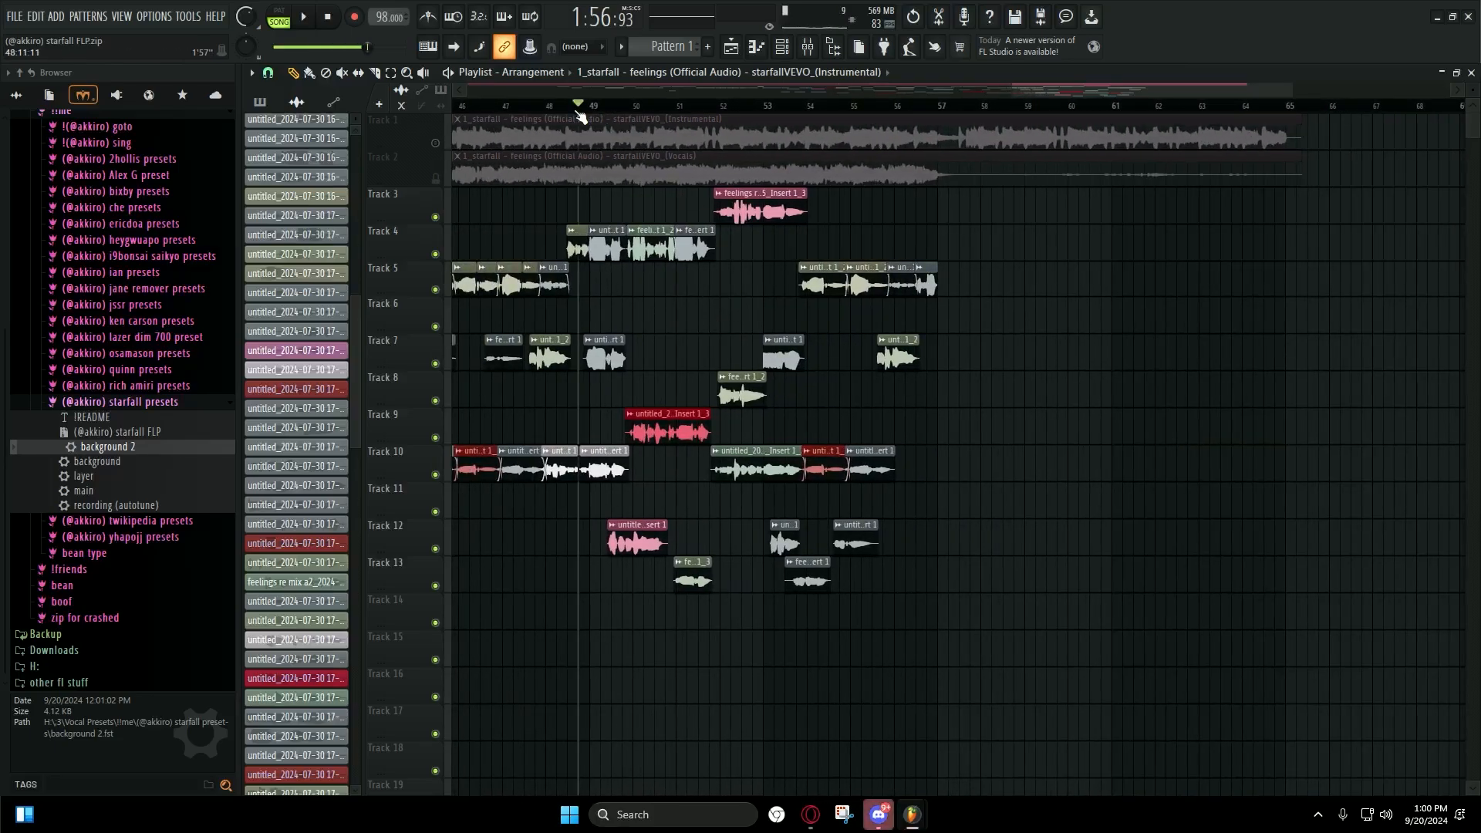
pyautogui.scroll(-4, 598, 317)
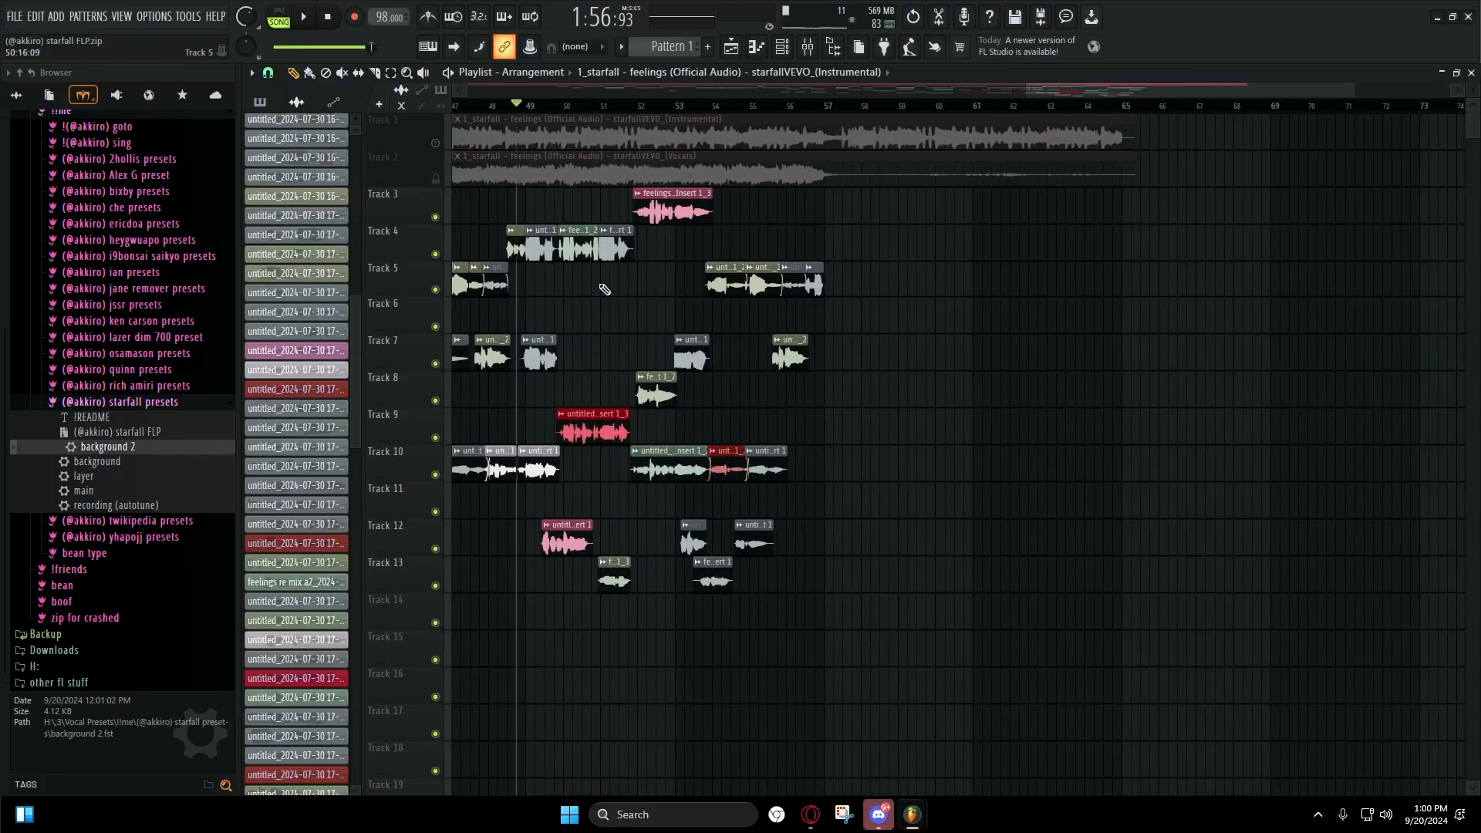
pyautogui.scroll(6, 563, 307)
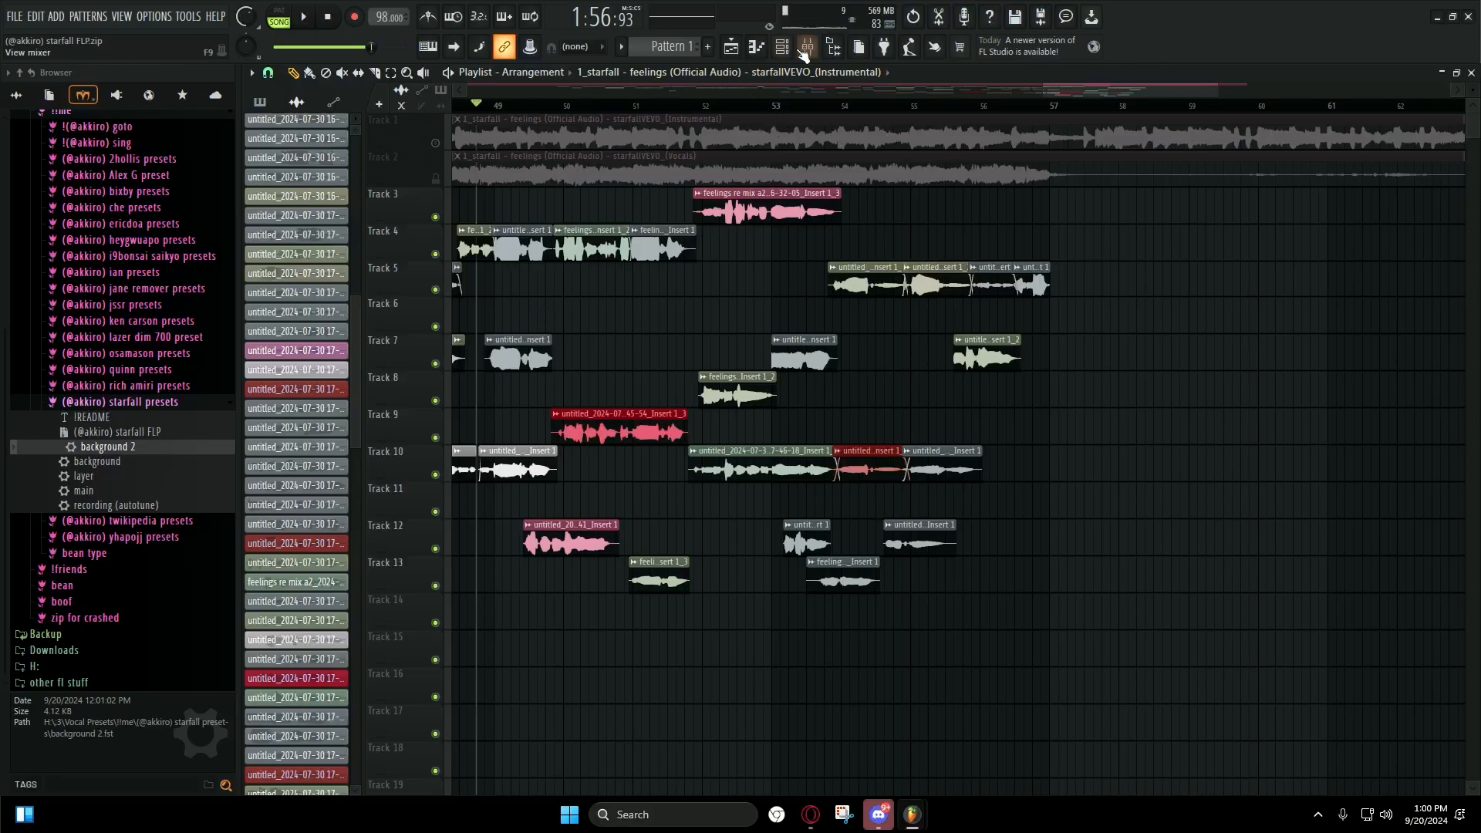
pyautogui.click(806, 48)
pyautogui.press('F9')
pyautogui.scroll(-10, 633, 346)
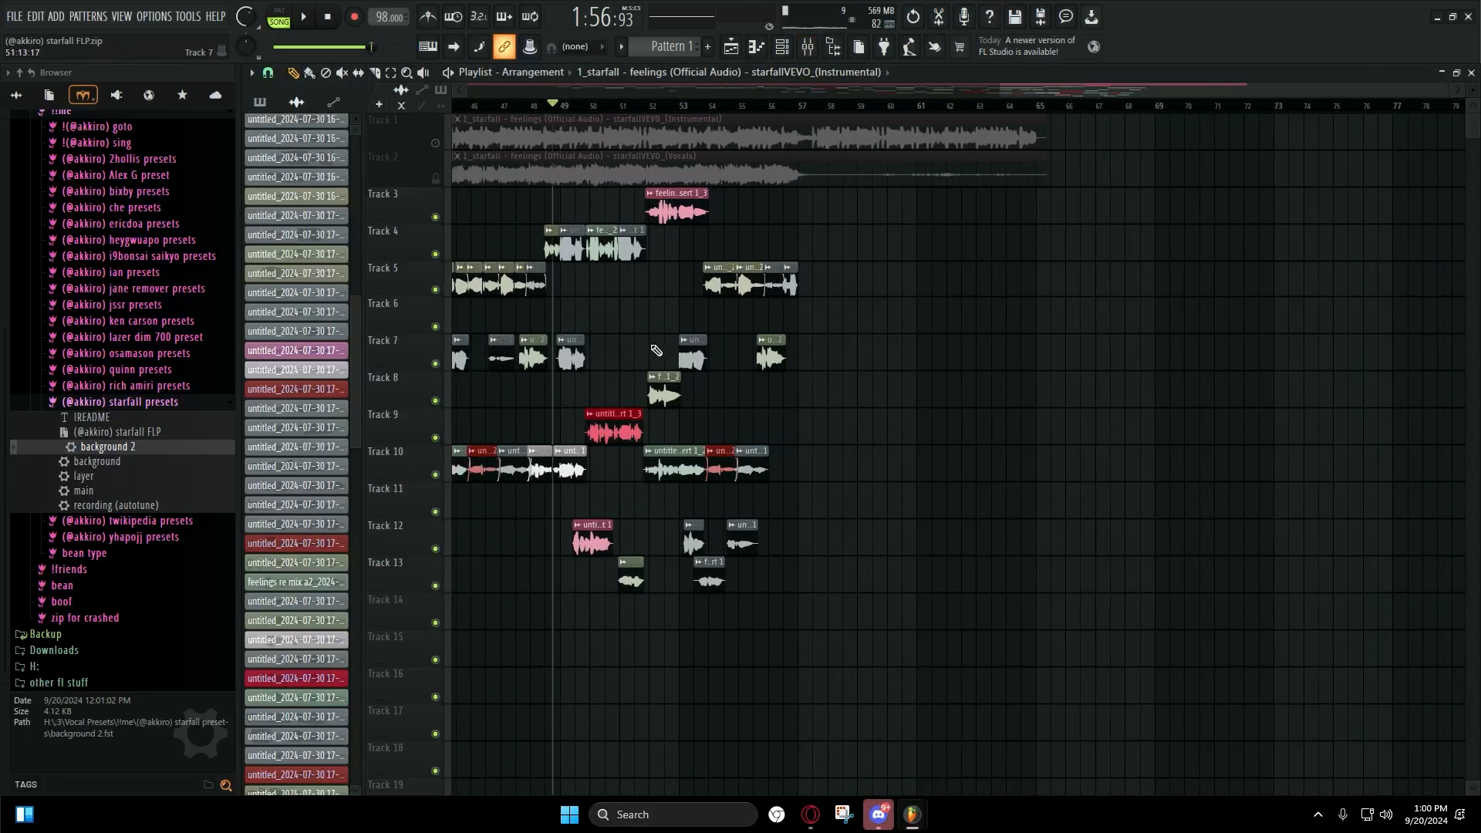
pyautogui.scroll(5, 767, 344)
# Step: Examine the two groups of main, layer and background channels in the mixer, inserts 3 to 7 and 13 to 16
pyautogui.click(807, 48)
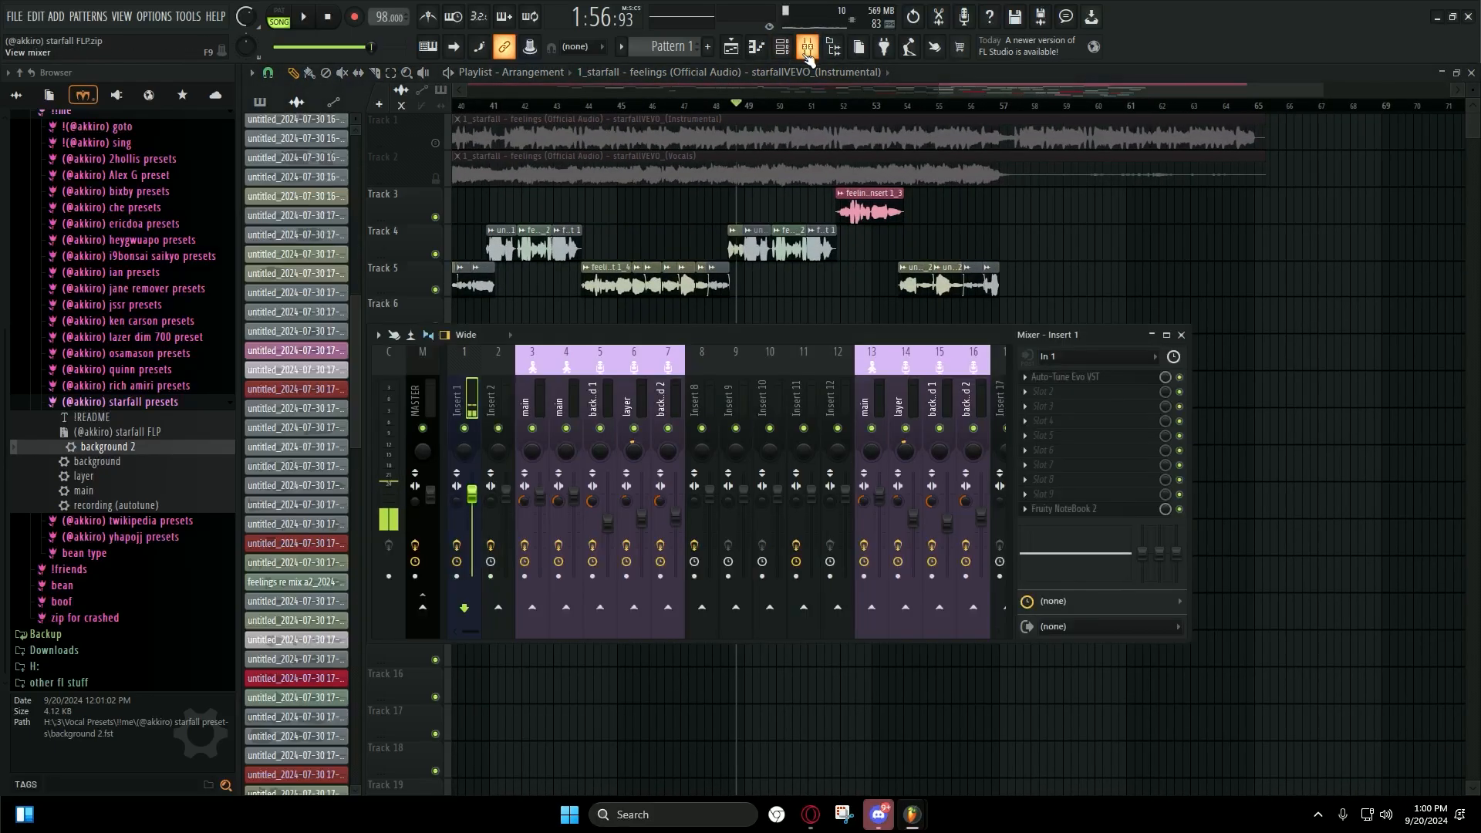
pyautogui.press('F9')
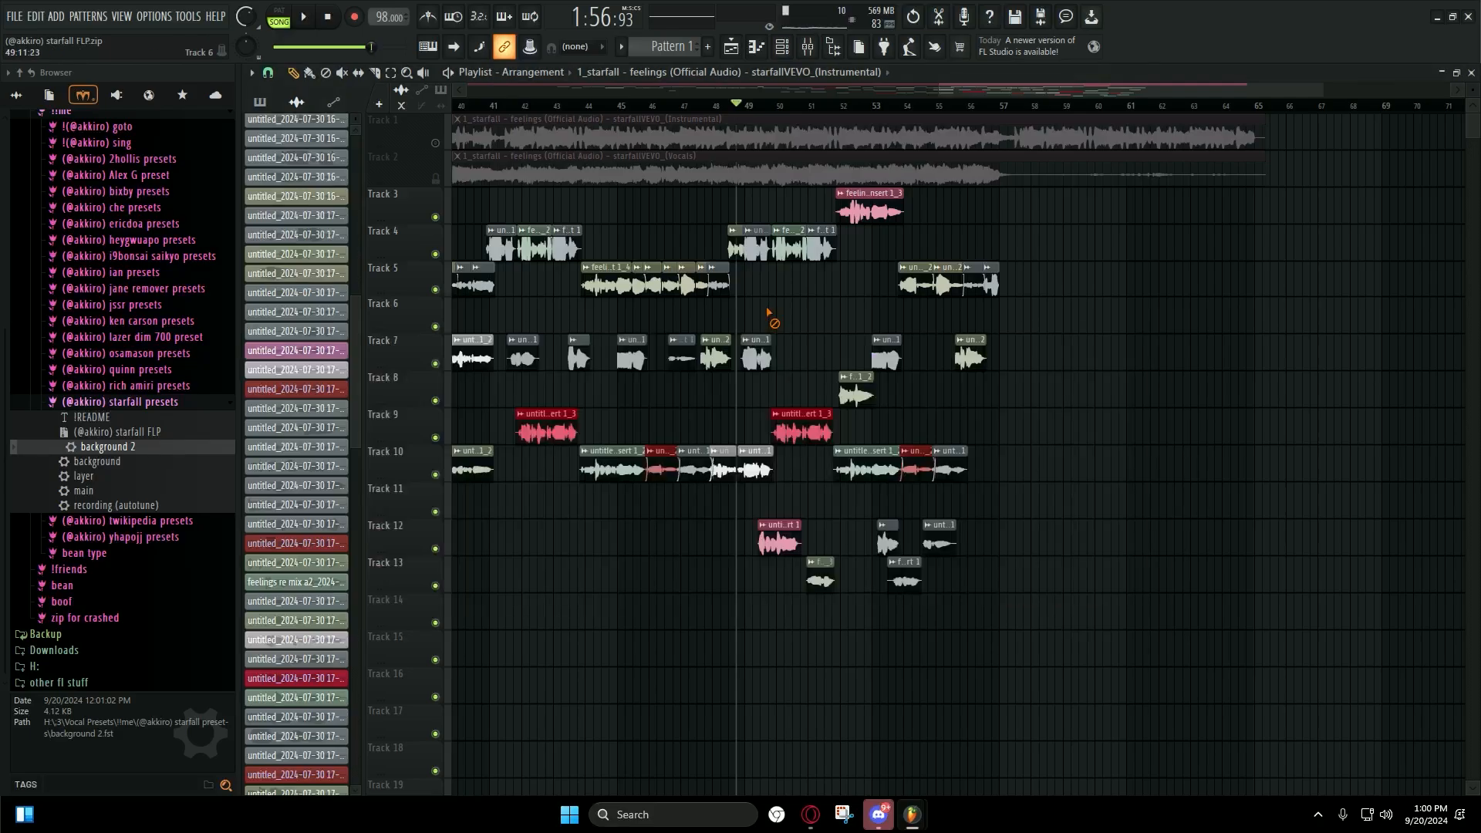
pyautogui.click(807, 51)
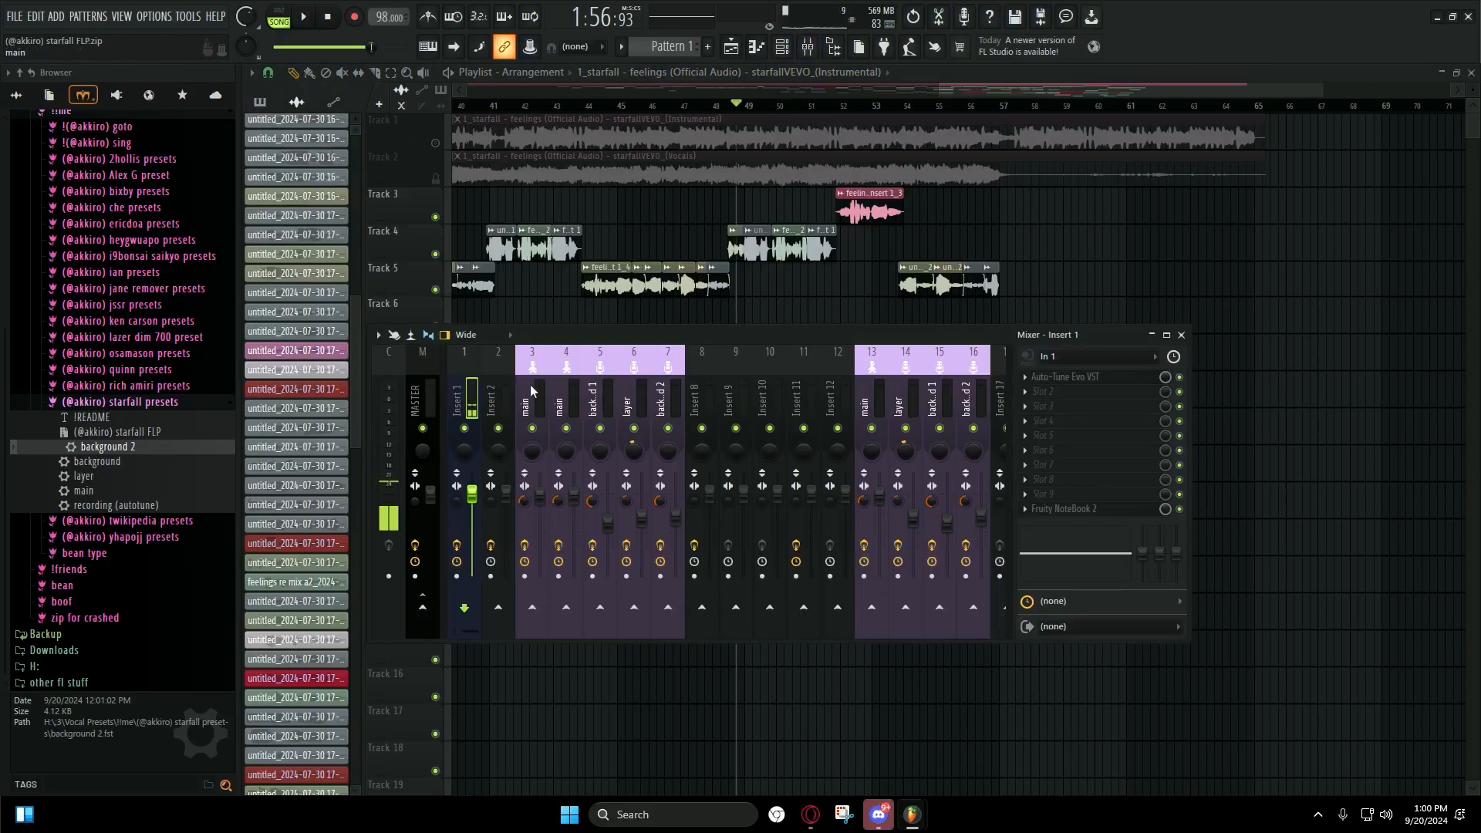
pyautogui.click(936, 413)
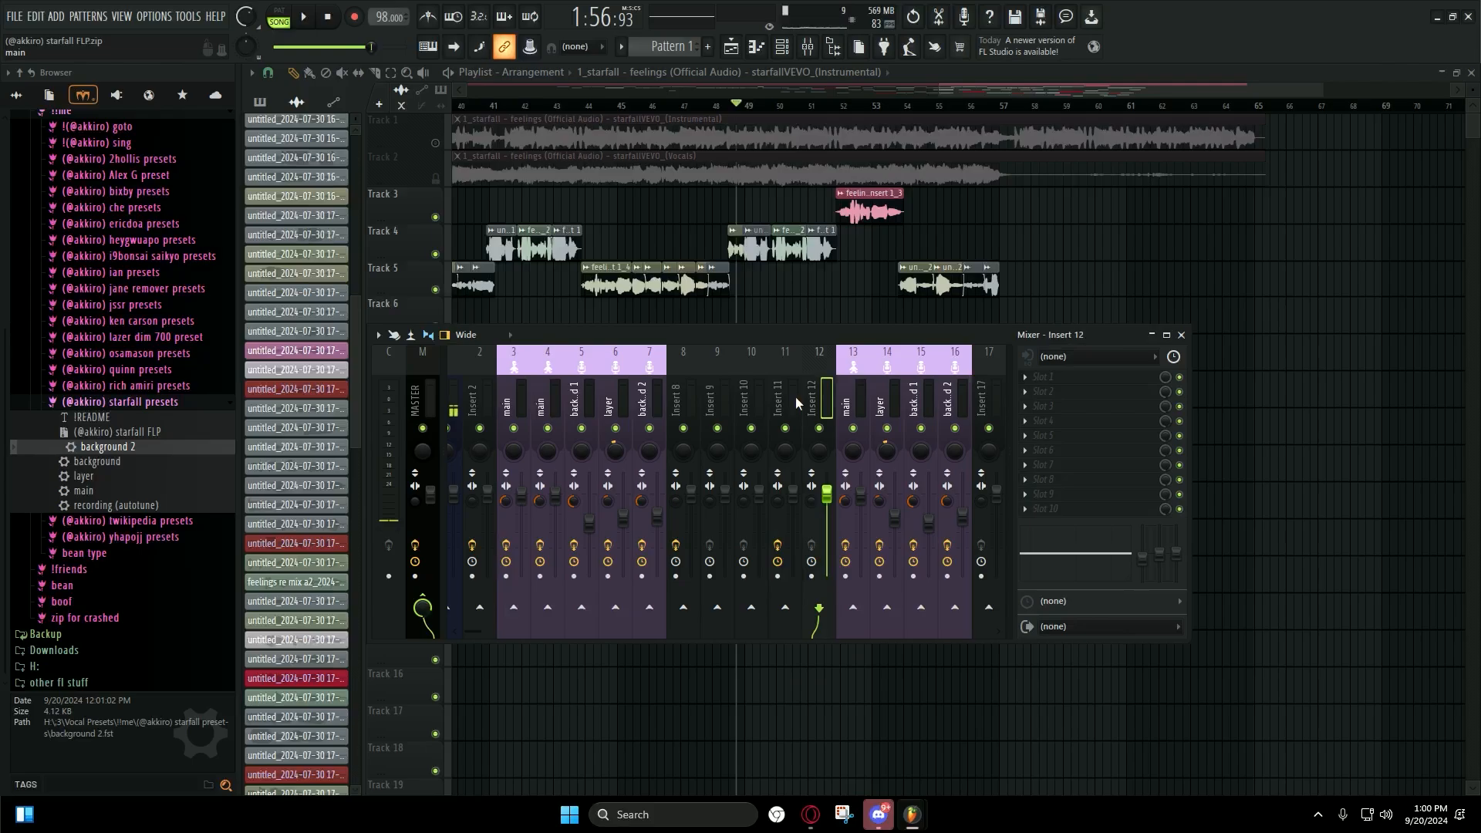
pyautogui.click(912, 399)
pyautogui.press('F9')
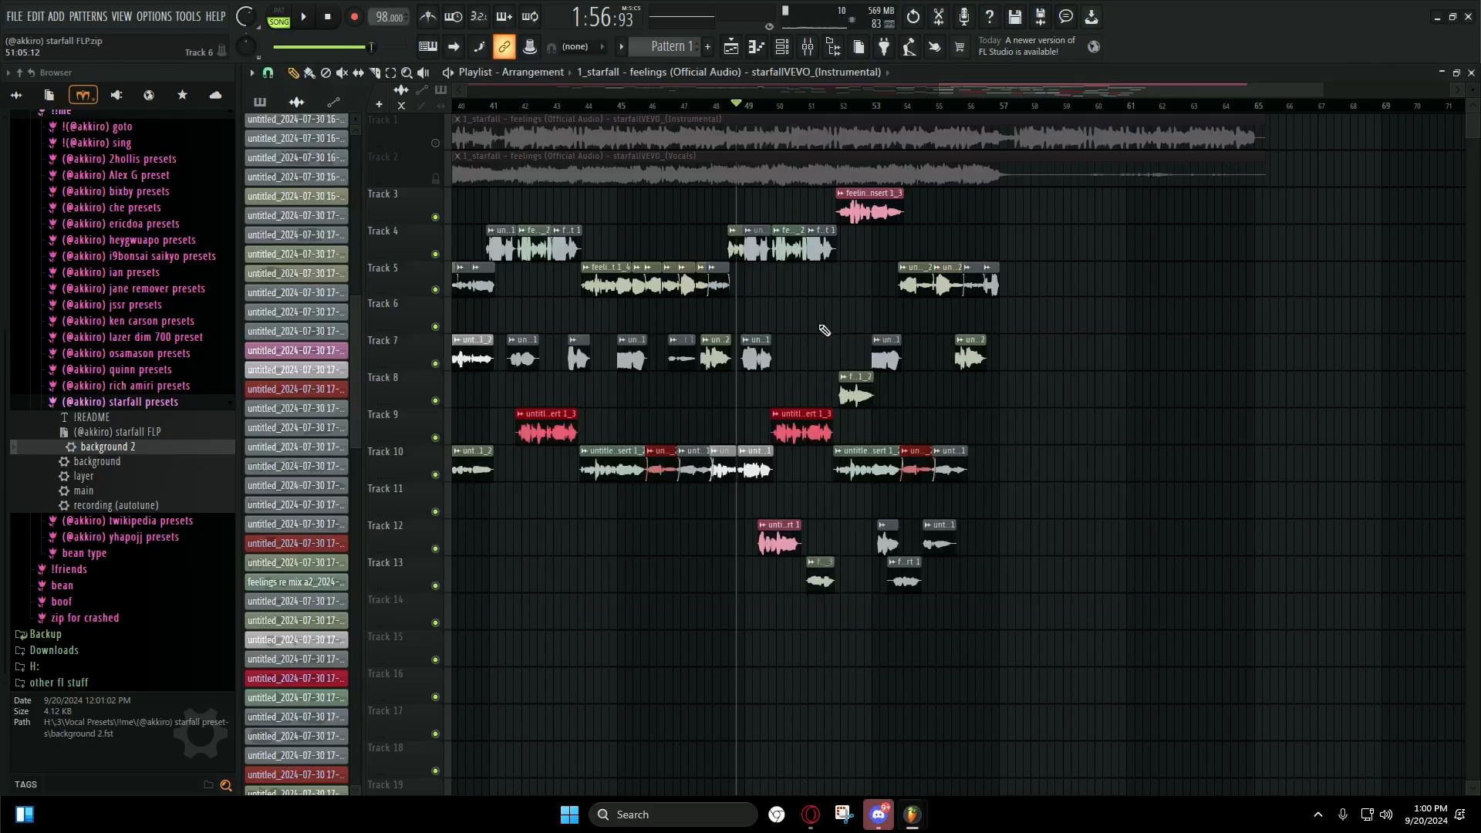
pyautogui.scroll(3, 825, 330)
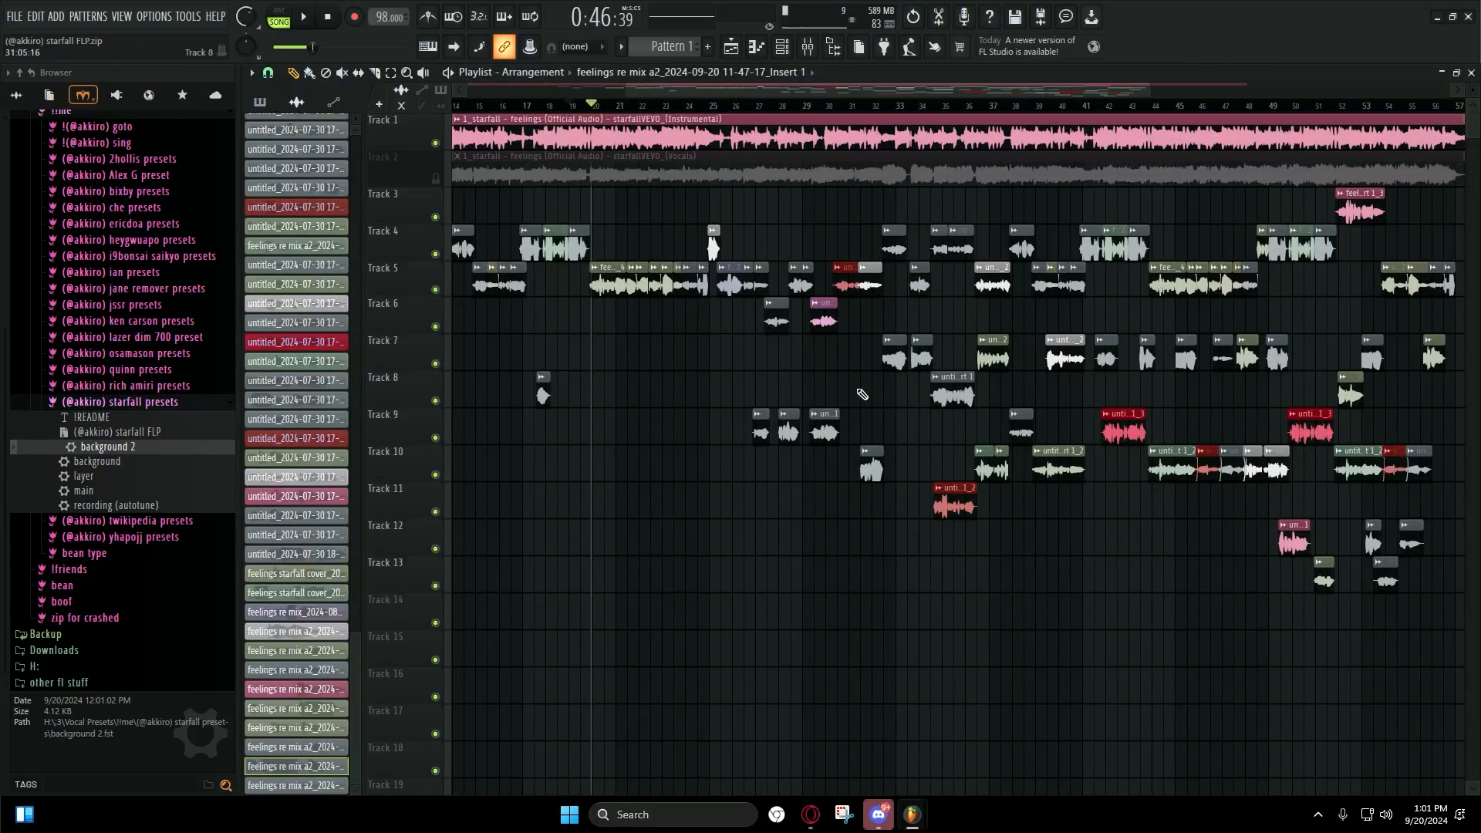
pyautogui.scroll(-3, 861, 394)
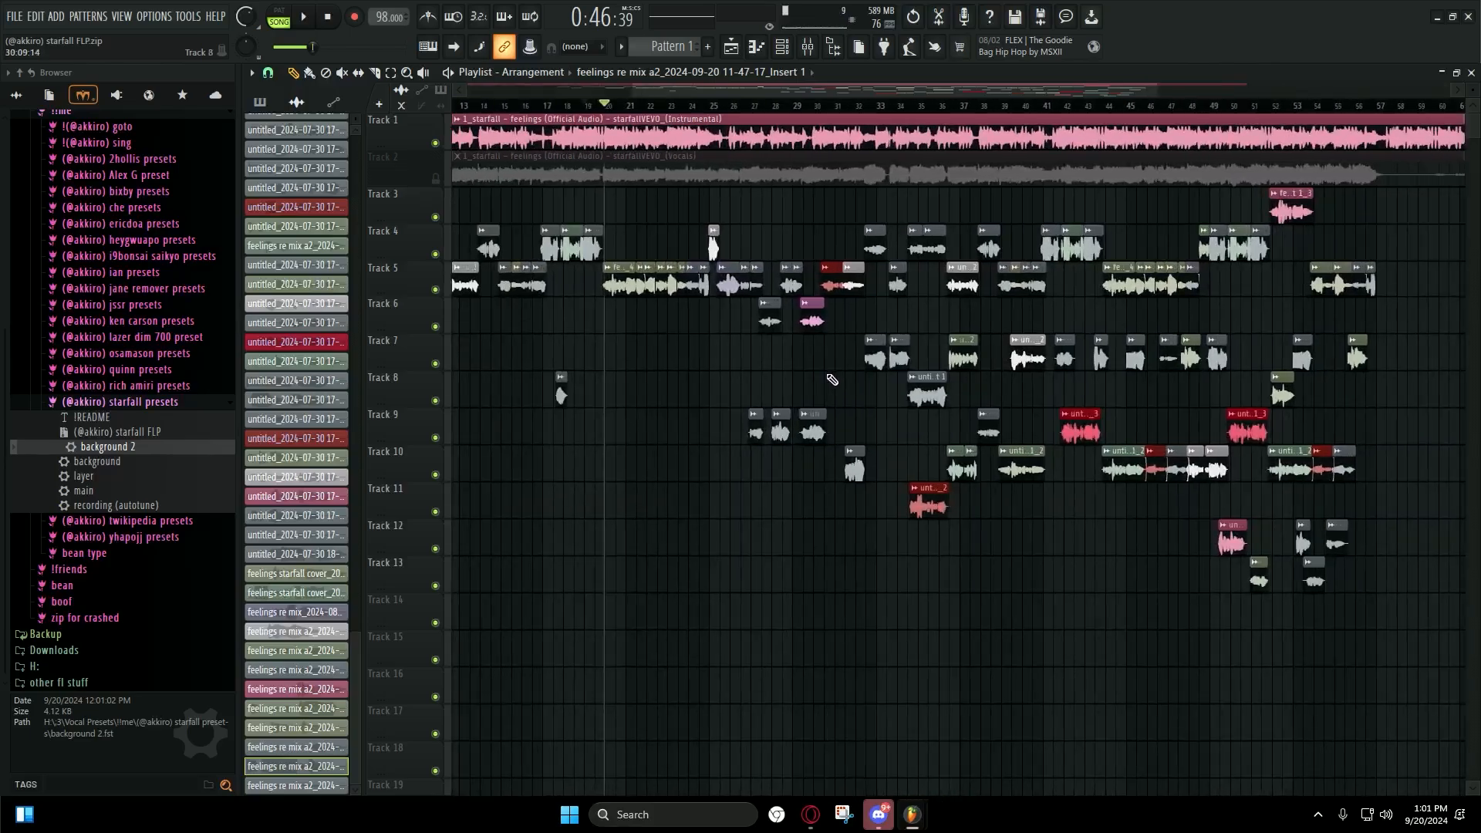
pyautogui.scroll(3, 832, 379)
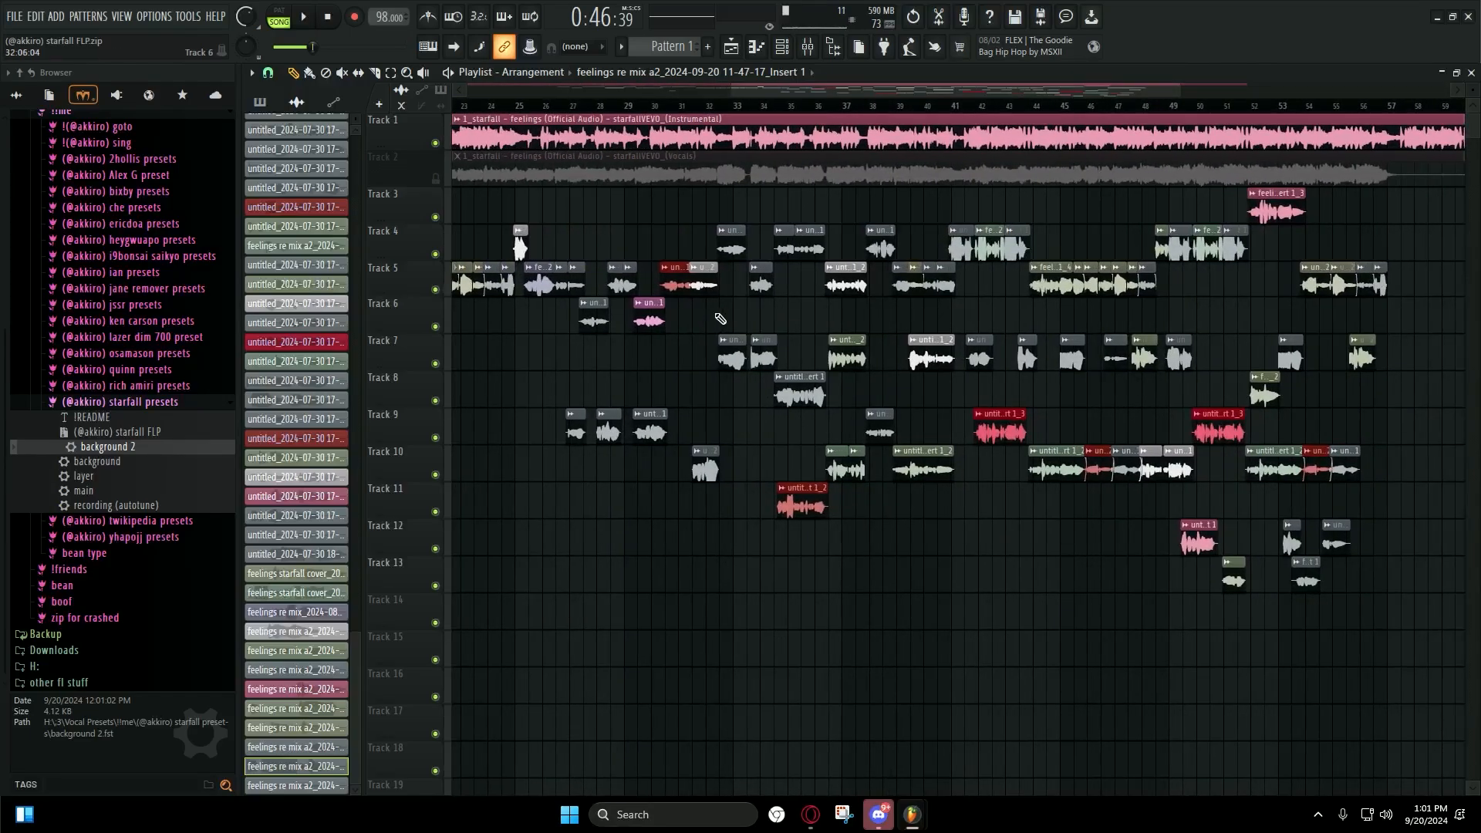
pyautogui.scroll(-2, 725, 318)
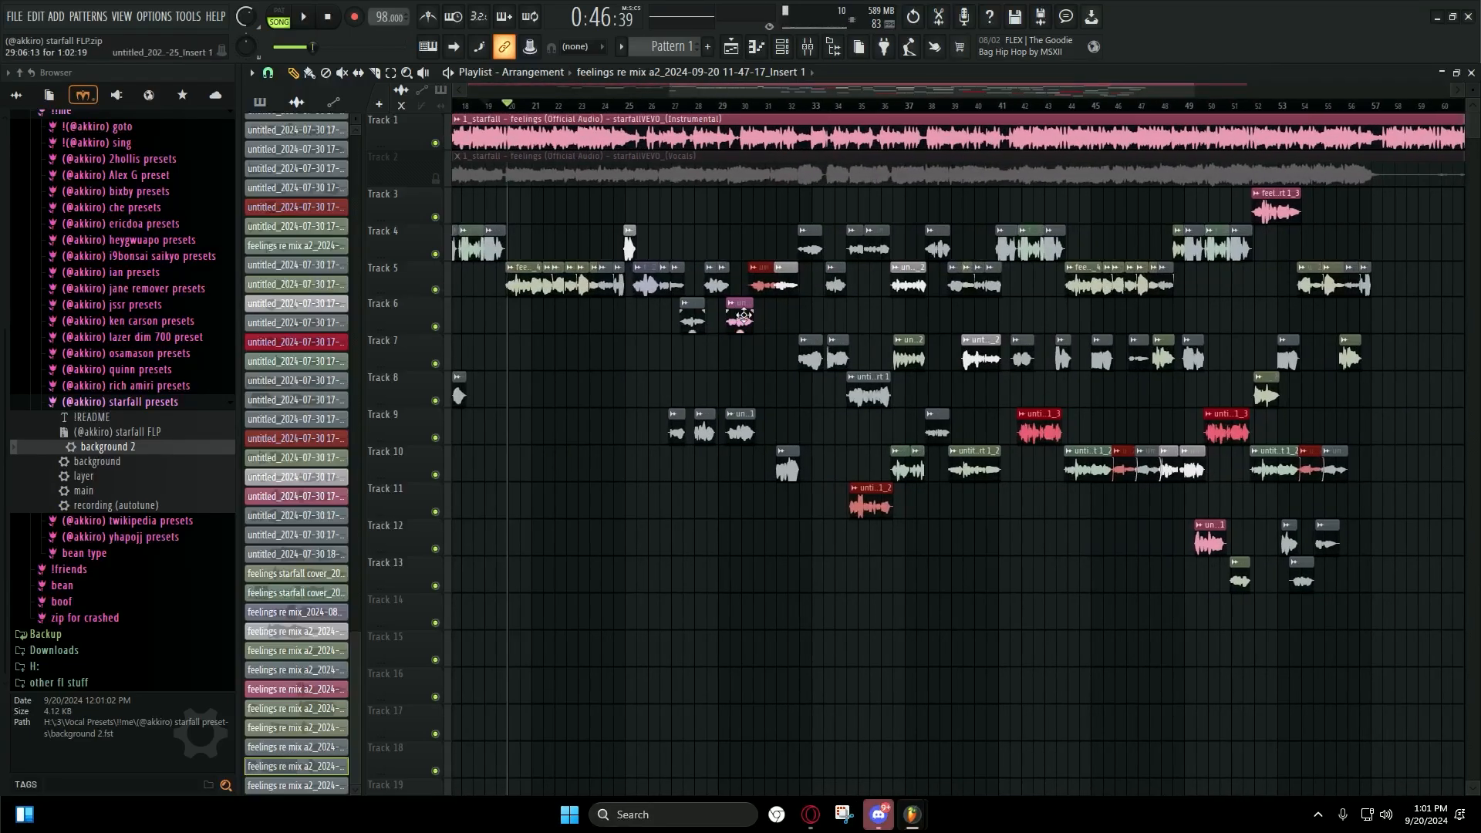
pyautogui.scroll(-2, 743, 314)
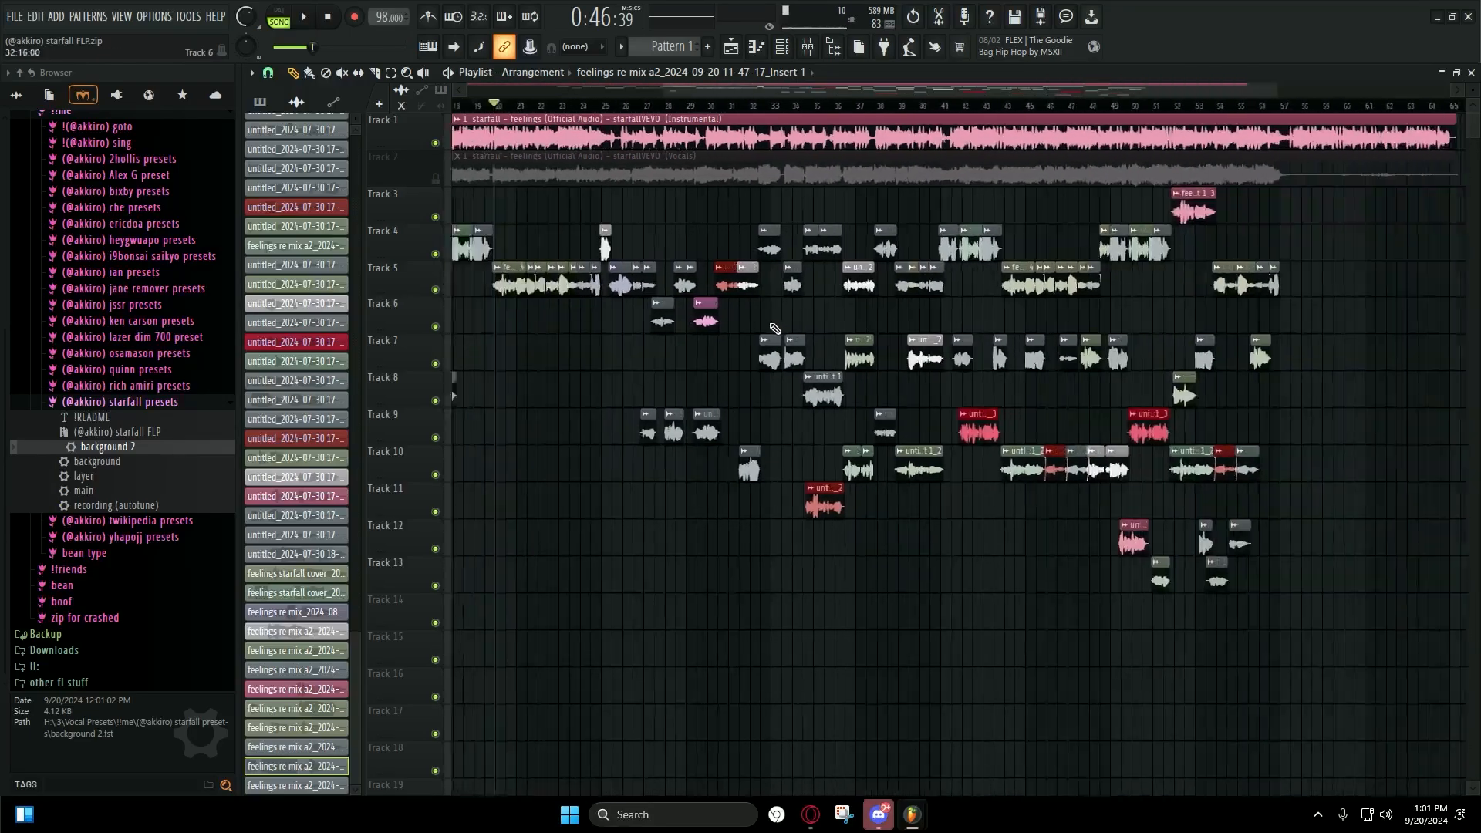